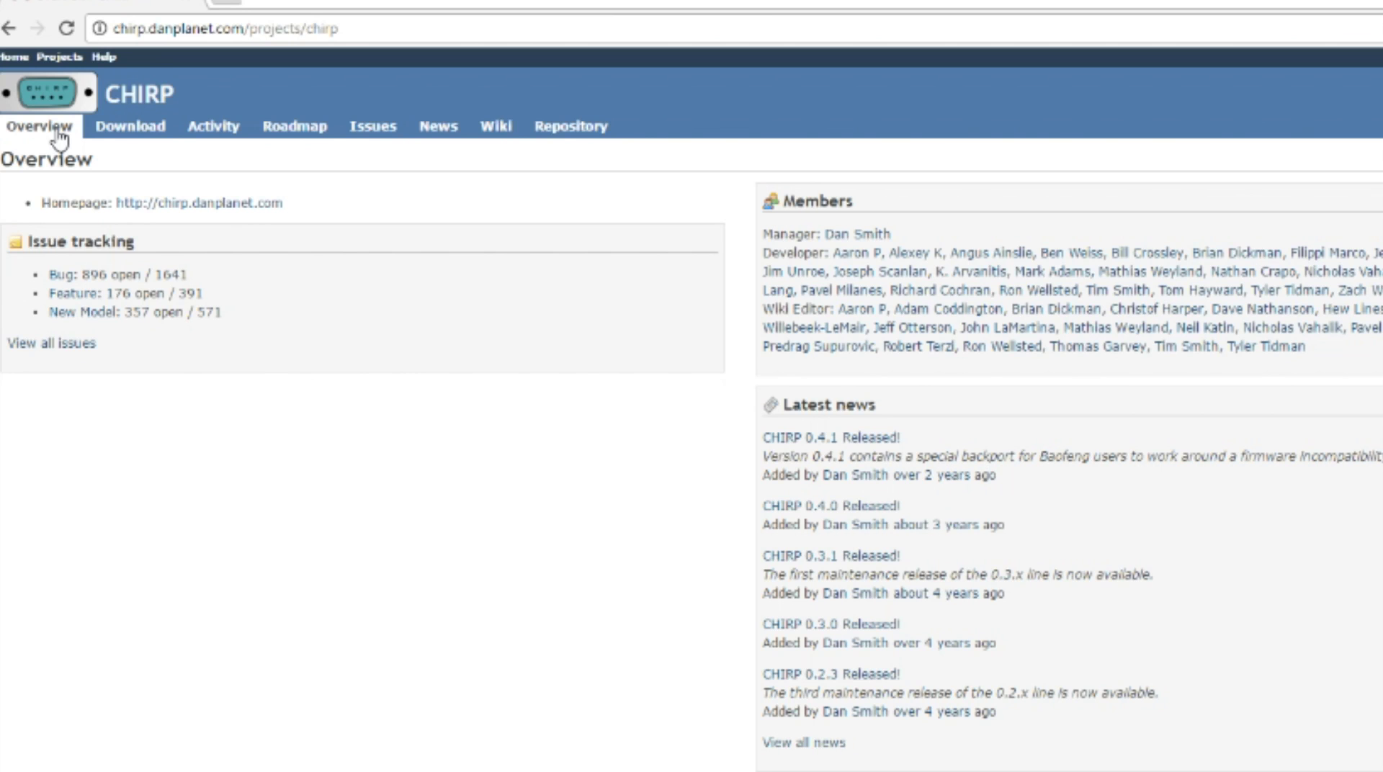
- Open the CHIRP project's download page and review the builds and instructions offered for each operating system
{"action": "left_click", "coordinate": [124, 127]}
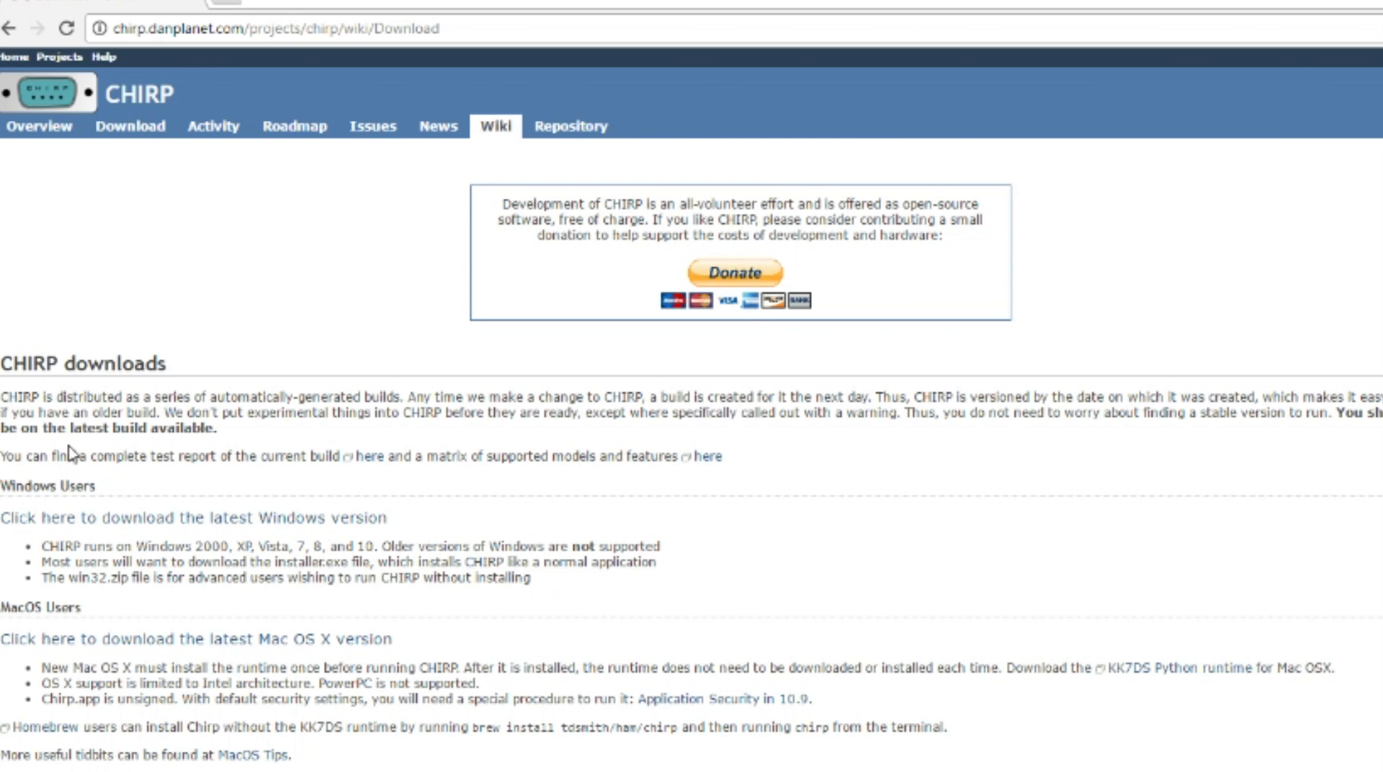
{"action": "scroll", "coordinate": [134, 461], "scroll_direction": "down", "scroll_amount": 4}
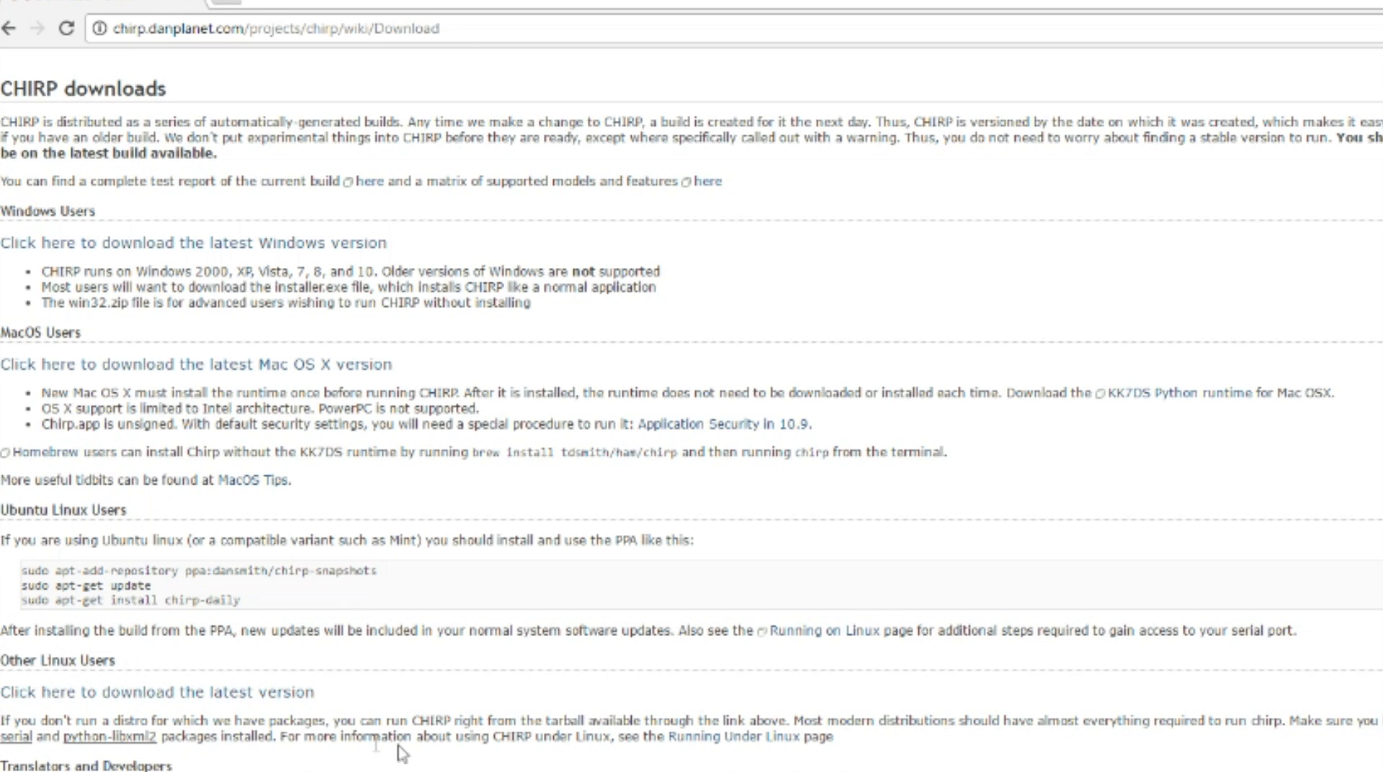
{"action": "scroll", "coordinate": [404, 749], "scroll_direction": "up", "scroll_amount": 5}
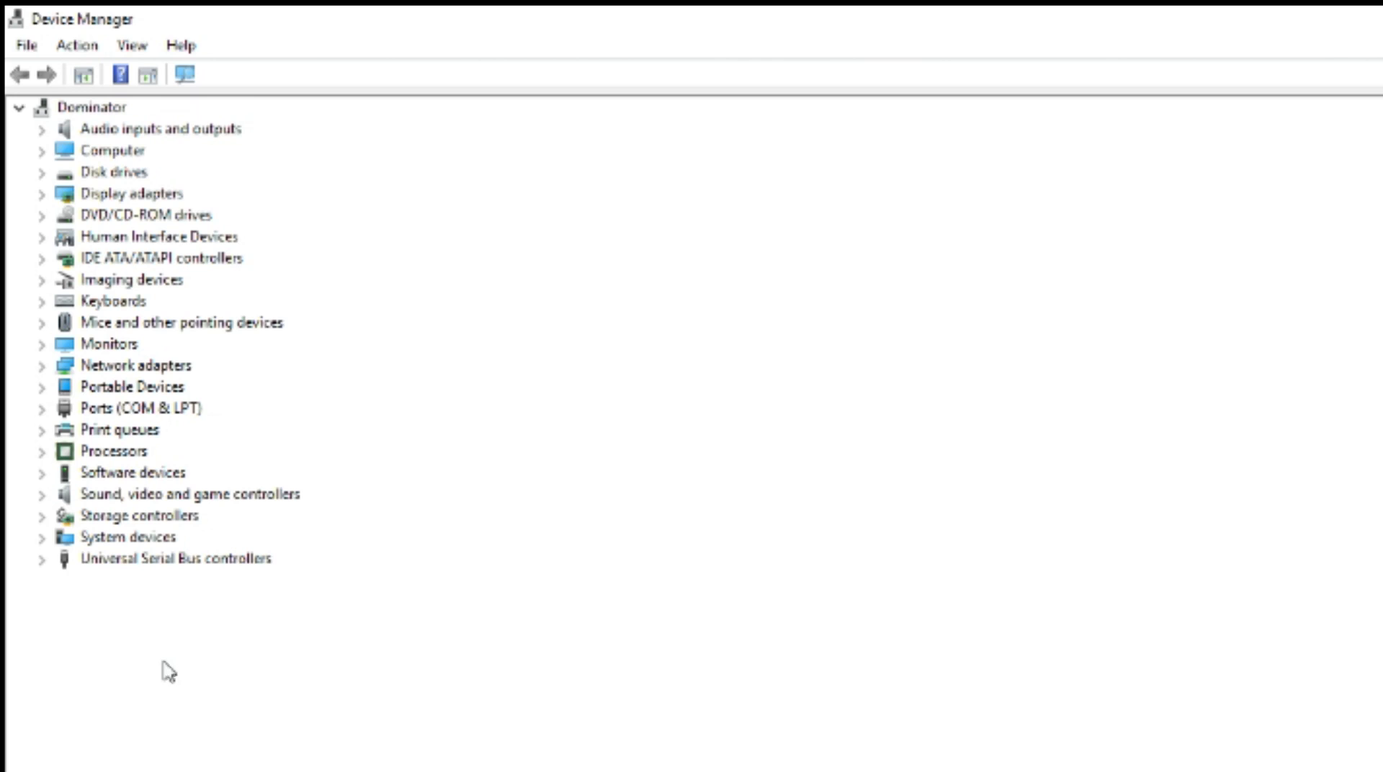
- In Device Manager, open the driver properties of the Prolific USB-to-Serial Comm Port (COM4)
{"action": "left_click", "coordinate": [41, 407]}
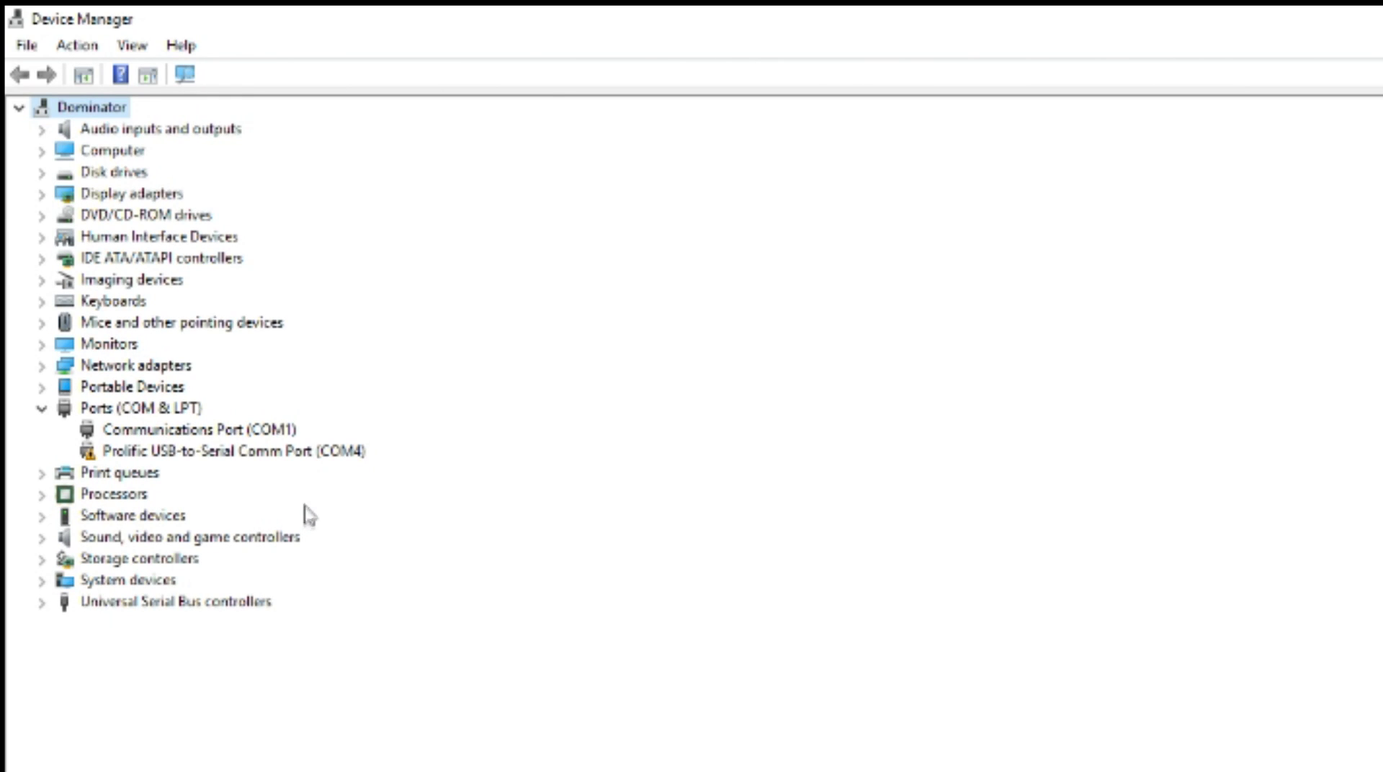
{"action": "right_click", "coordinate": [204, 458]}
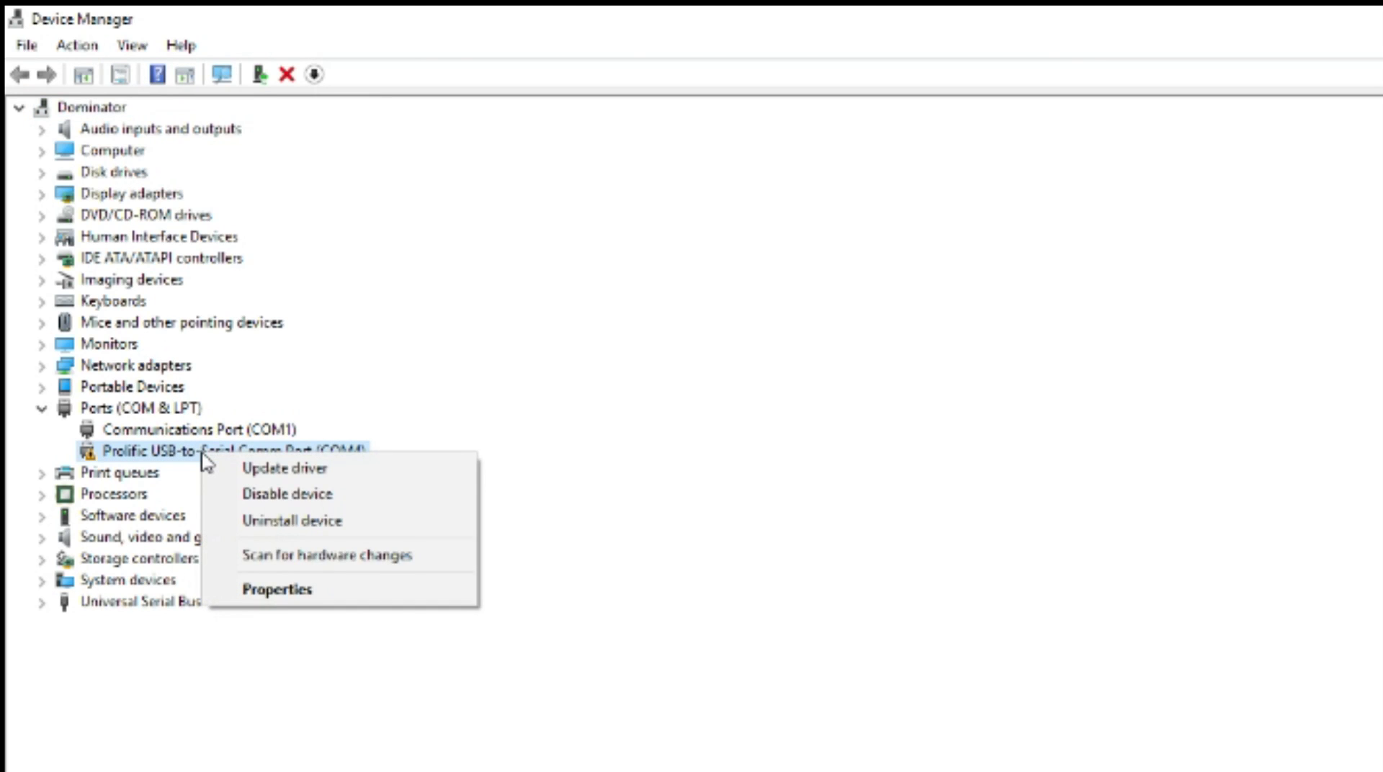
{"action": "left_click", "coordinate": [275, 591]}
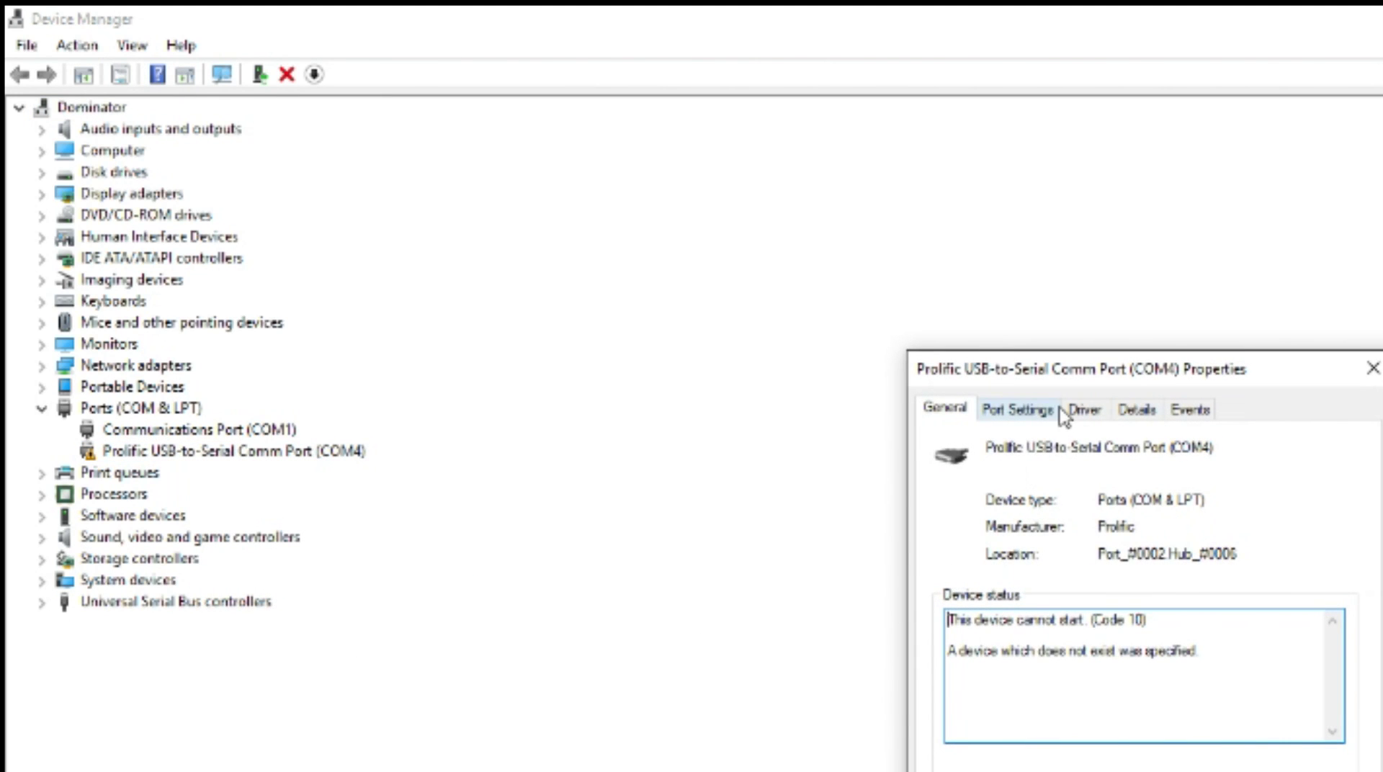
{"action": "left_click", "coordinate": [1084, 410]}
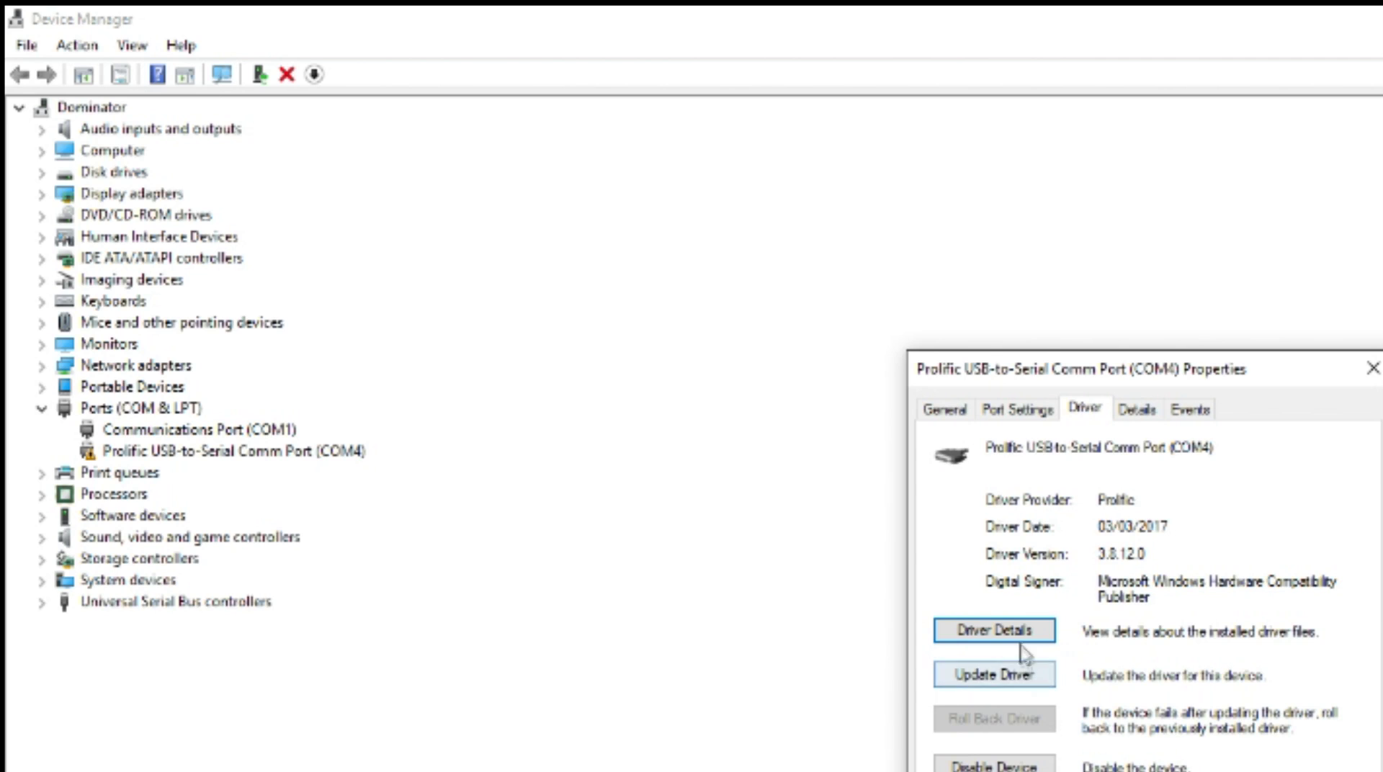
- Install Prolific driver version 3.2.0.0 [31/07/2007] for the COM4 port from the computer's list of available drivers, and close its properties
{"action": "left_click", "coordinate": [1022, 677]}
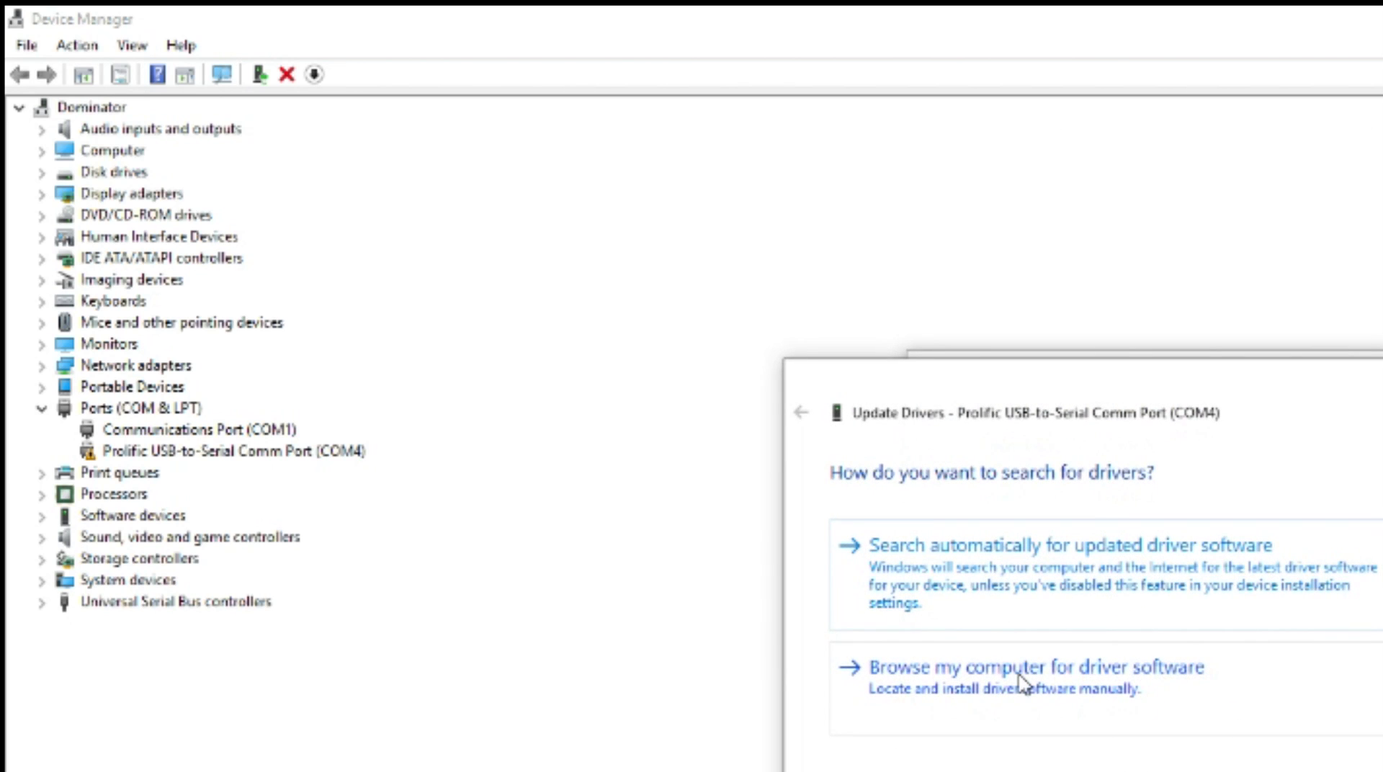
{"action": "left_click", "coordinate": [1021, 677]}
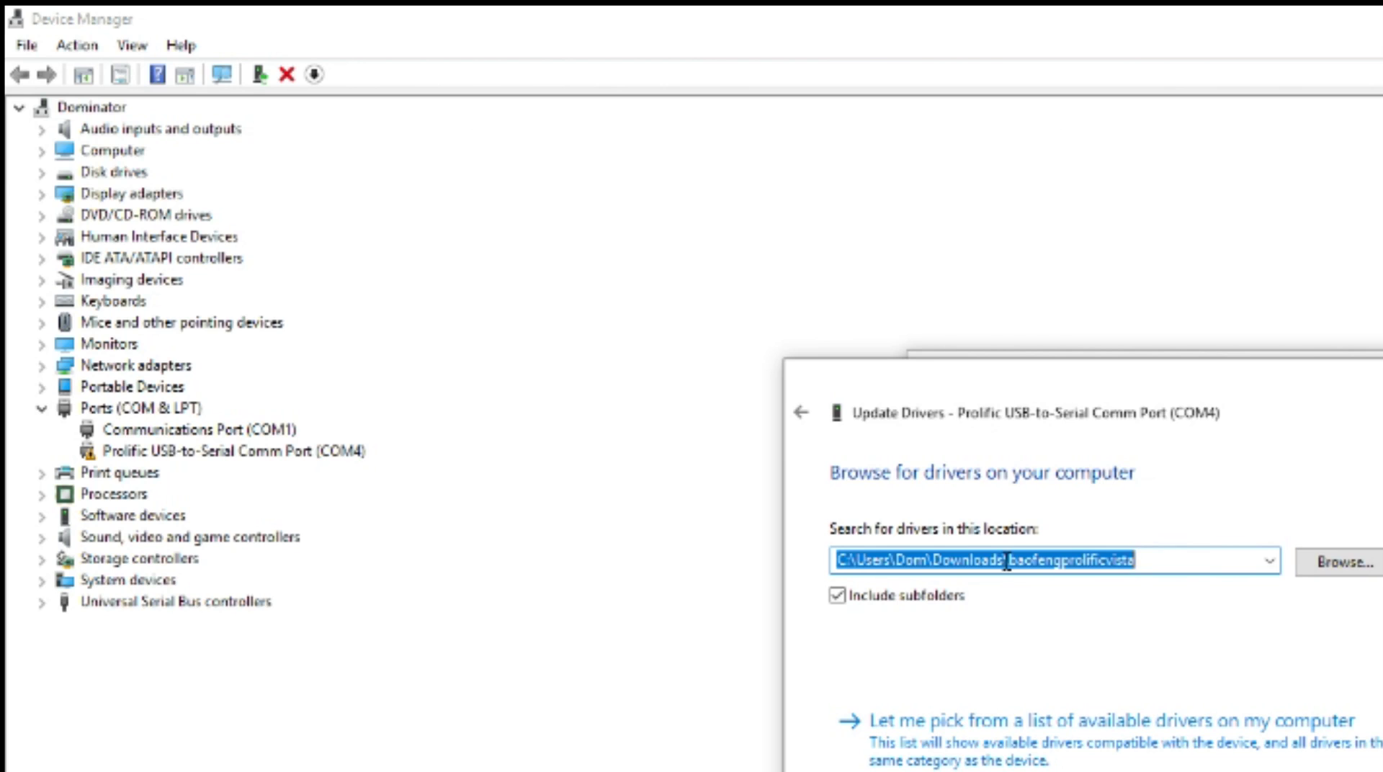
{"action": "left_click", "coordinate": [950, 752]}
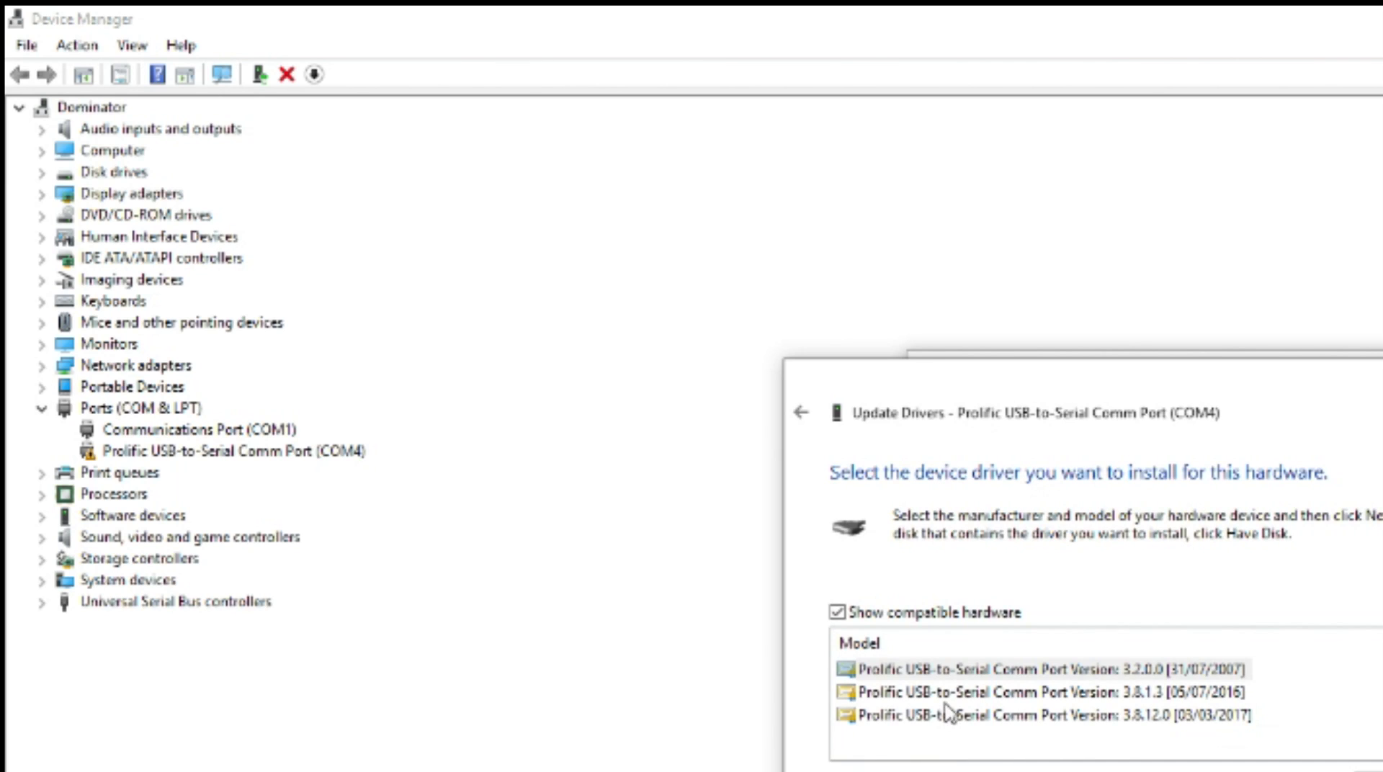
{"action": "left_click", "coordinate": [994, 670]}
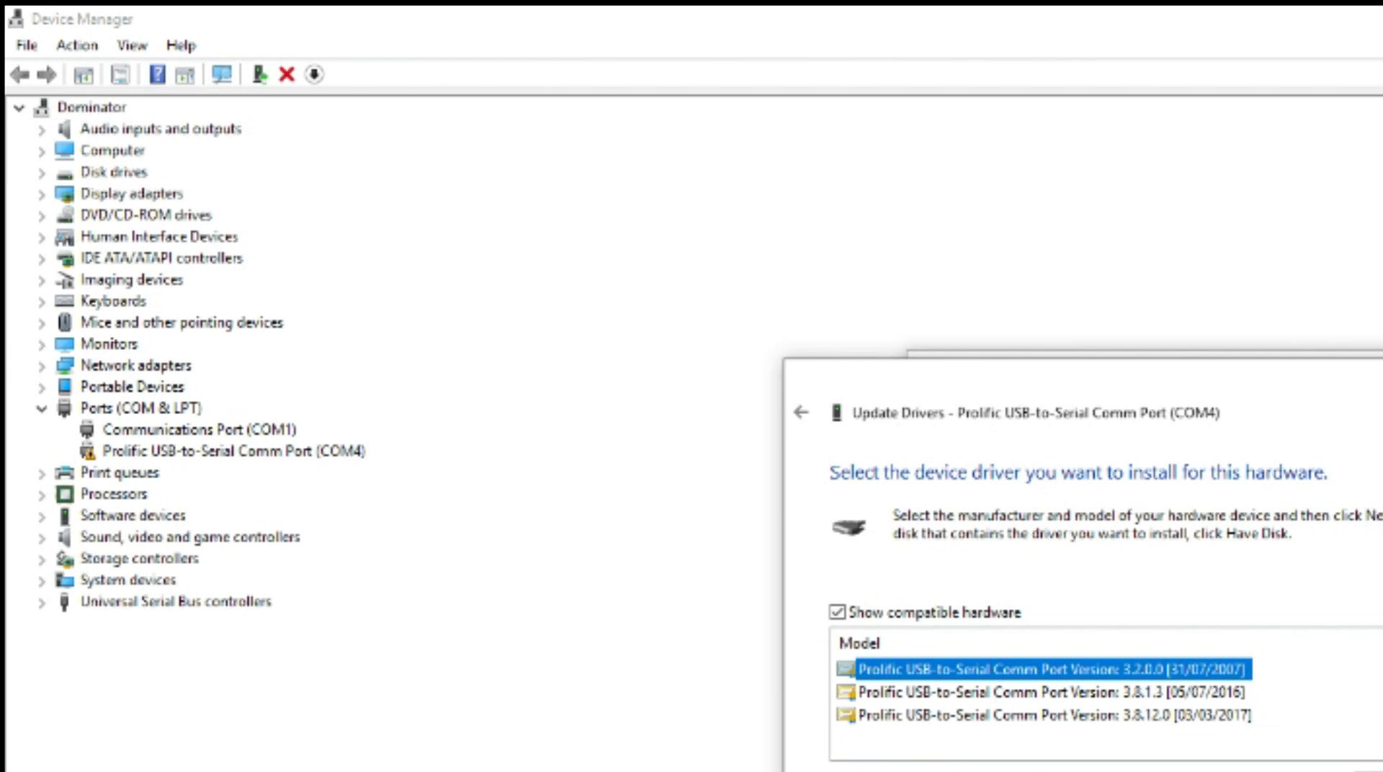
{"action": "key", "text": "Return"}
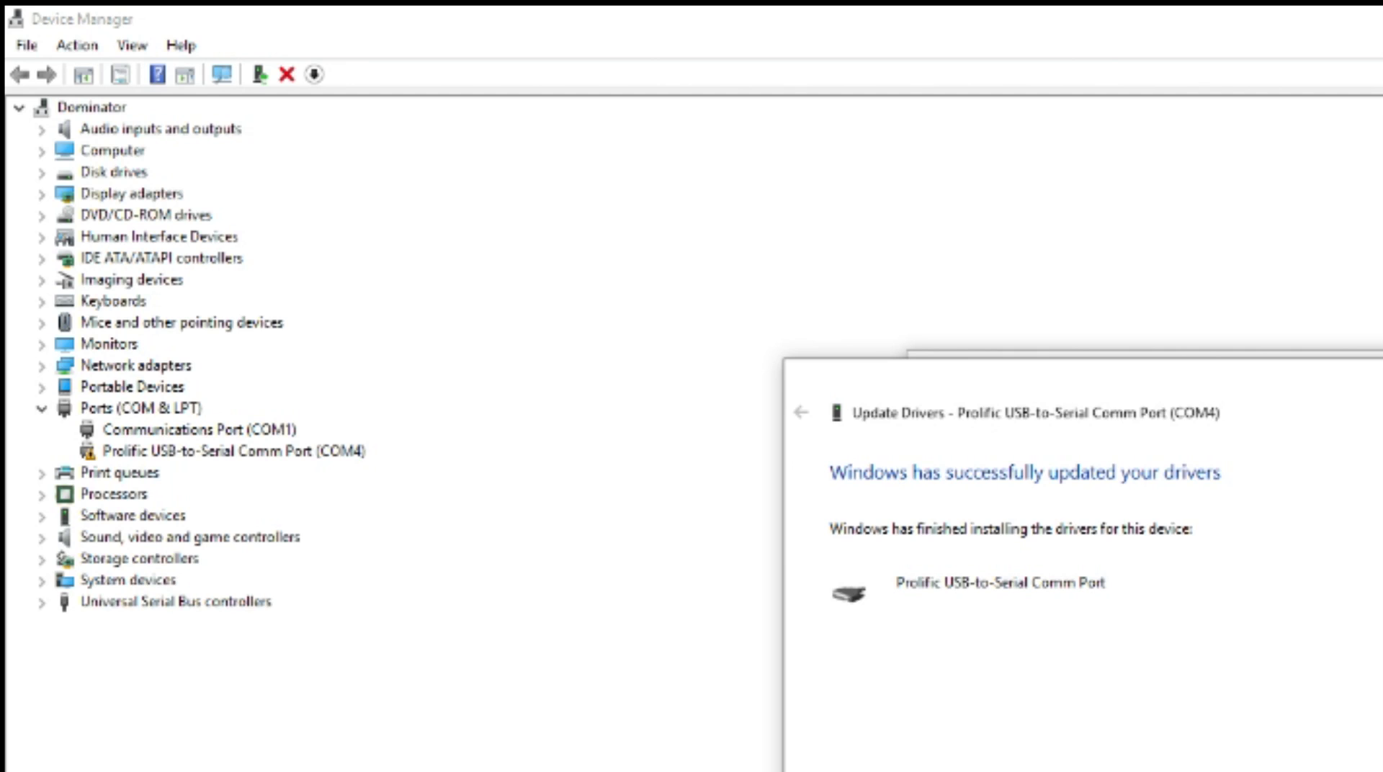
{"action": "key", "text": "Return"}
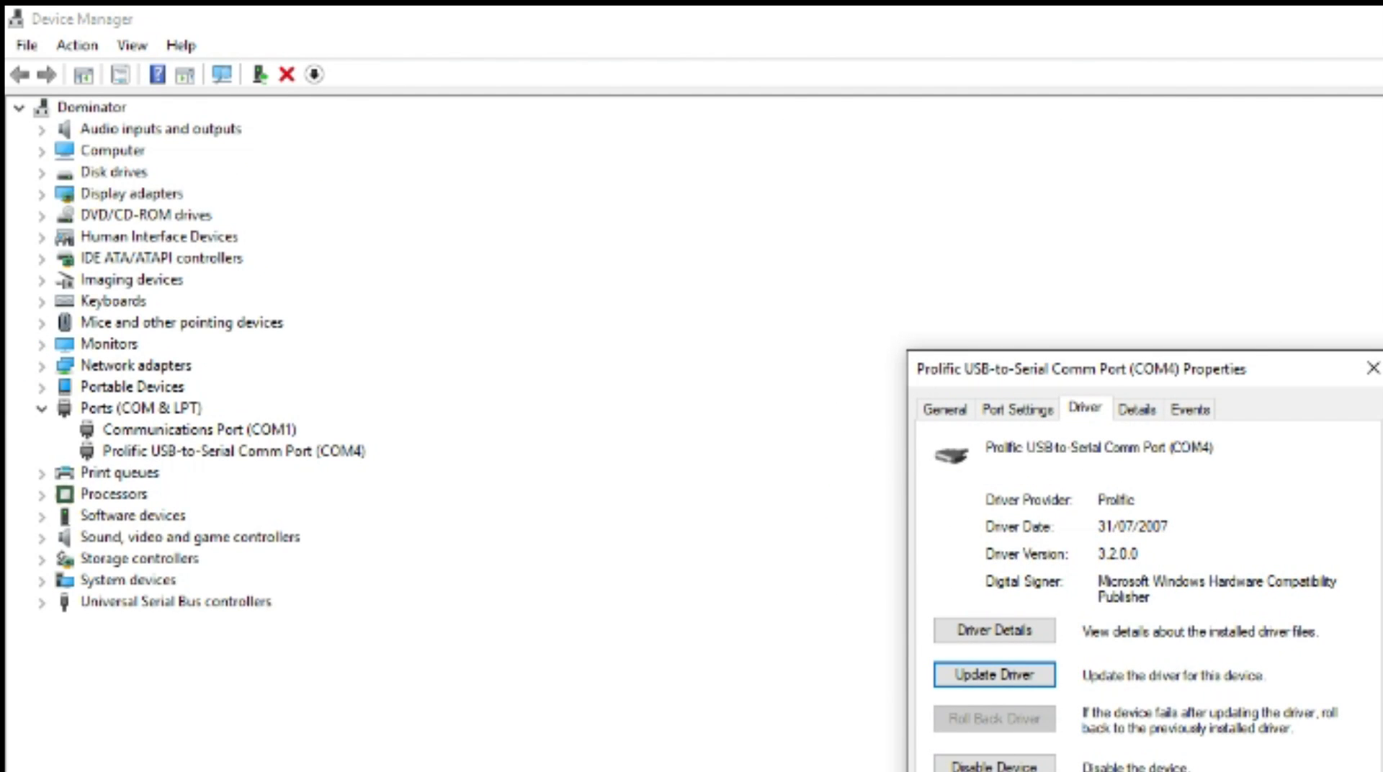
{"action": "key", "text": "Return"}
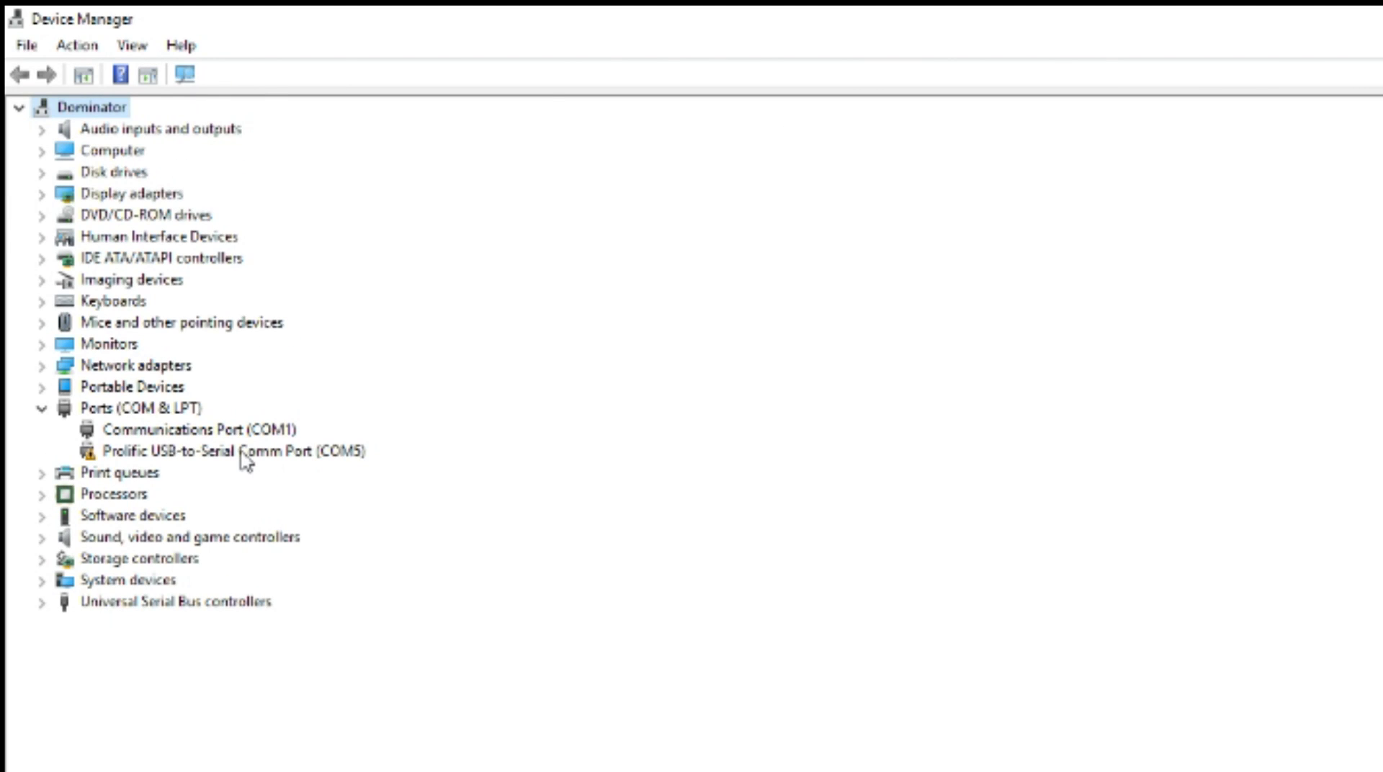
- Update the Prolific USB-to-Serial Comm Port (COM5) to driver version 3.2.0.0 [31/07/2007] from the computer's list of available drivers
{"action": "right_click", "coordinate": [245, 456]}
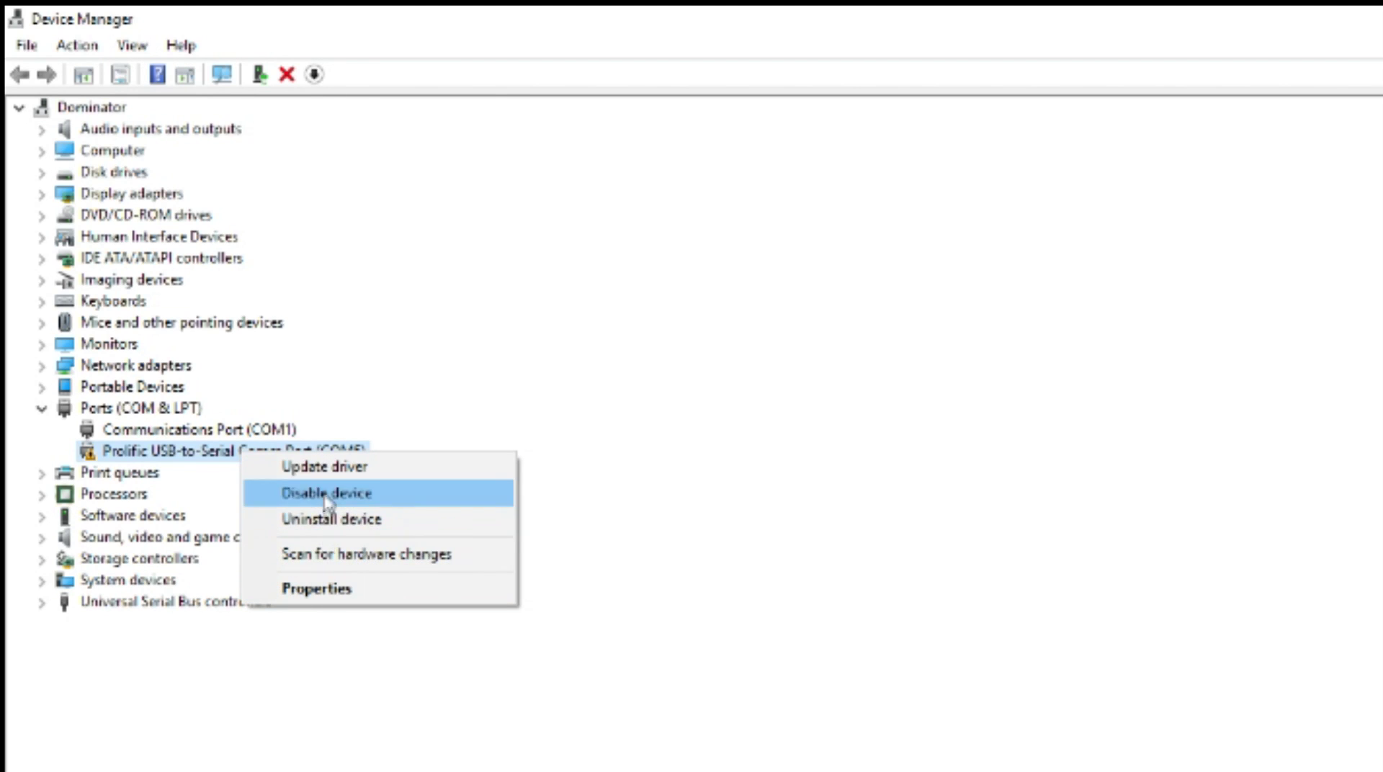
{"action": "left_click", "coordinate": [325, 466]}
{"action": "left_click", "coordinate": [863, 693]}
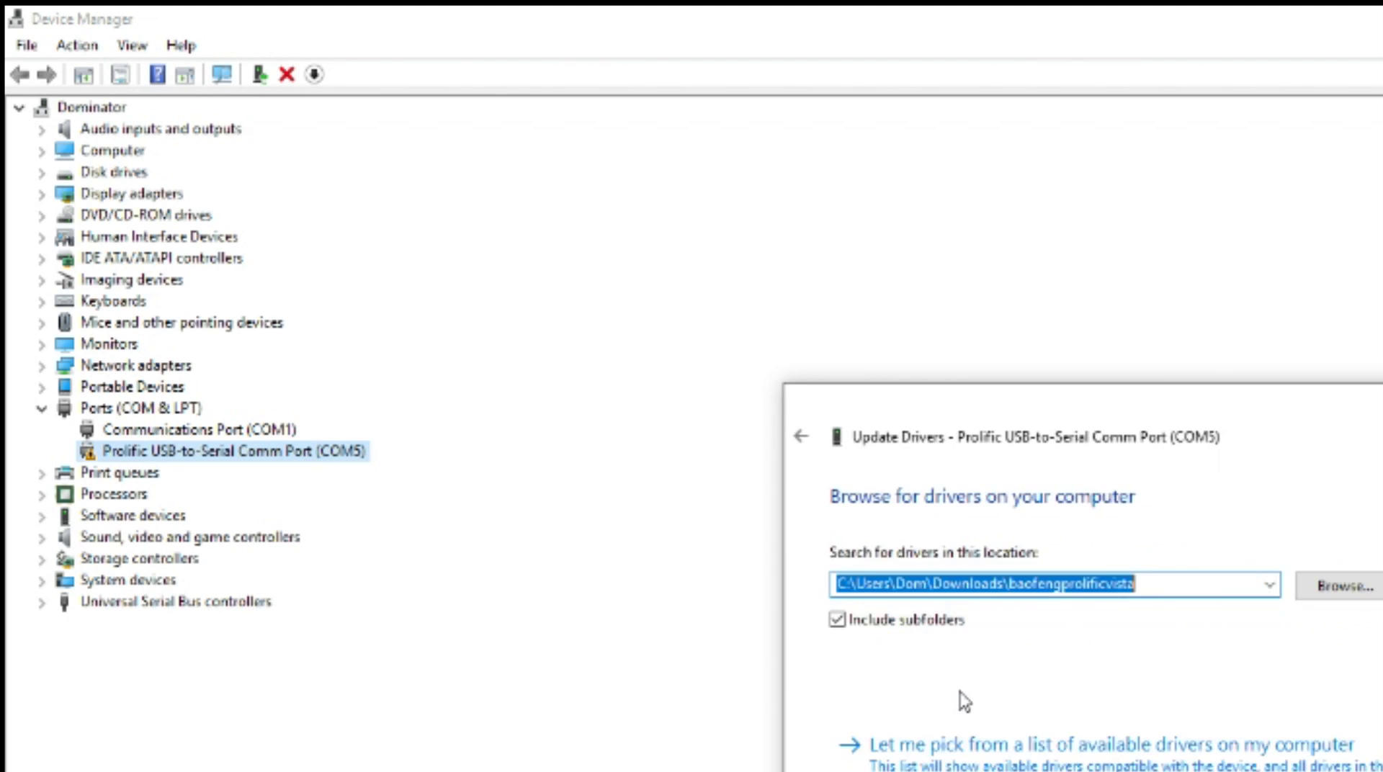
{"action": "left_click", "coordinate": [974, 744]}
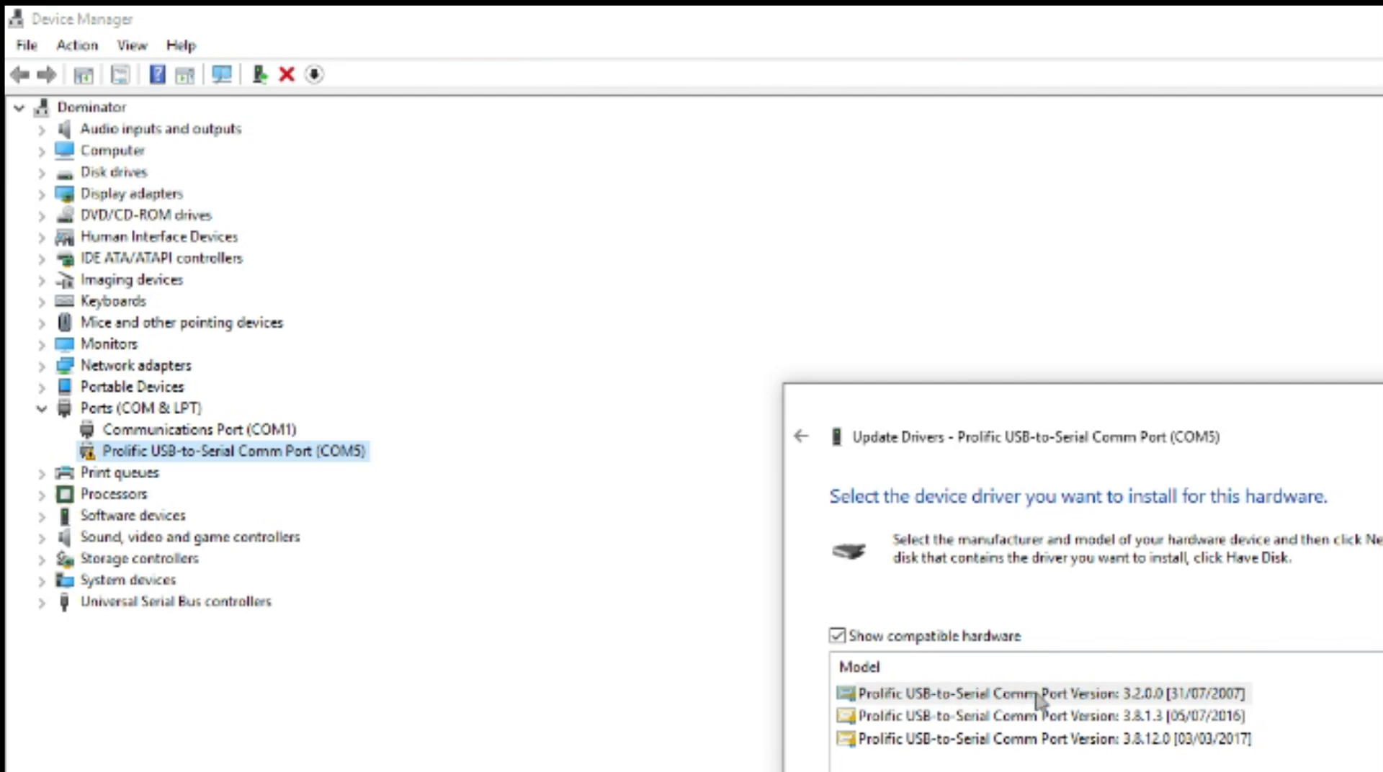
{"action": "left_click", "coordinate": [1037, 694]}
{"action": "left_click", "coordinate": [934, 769]}
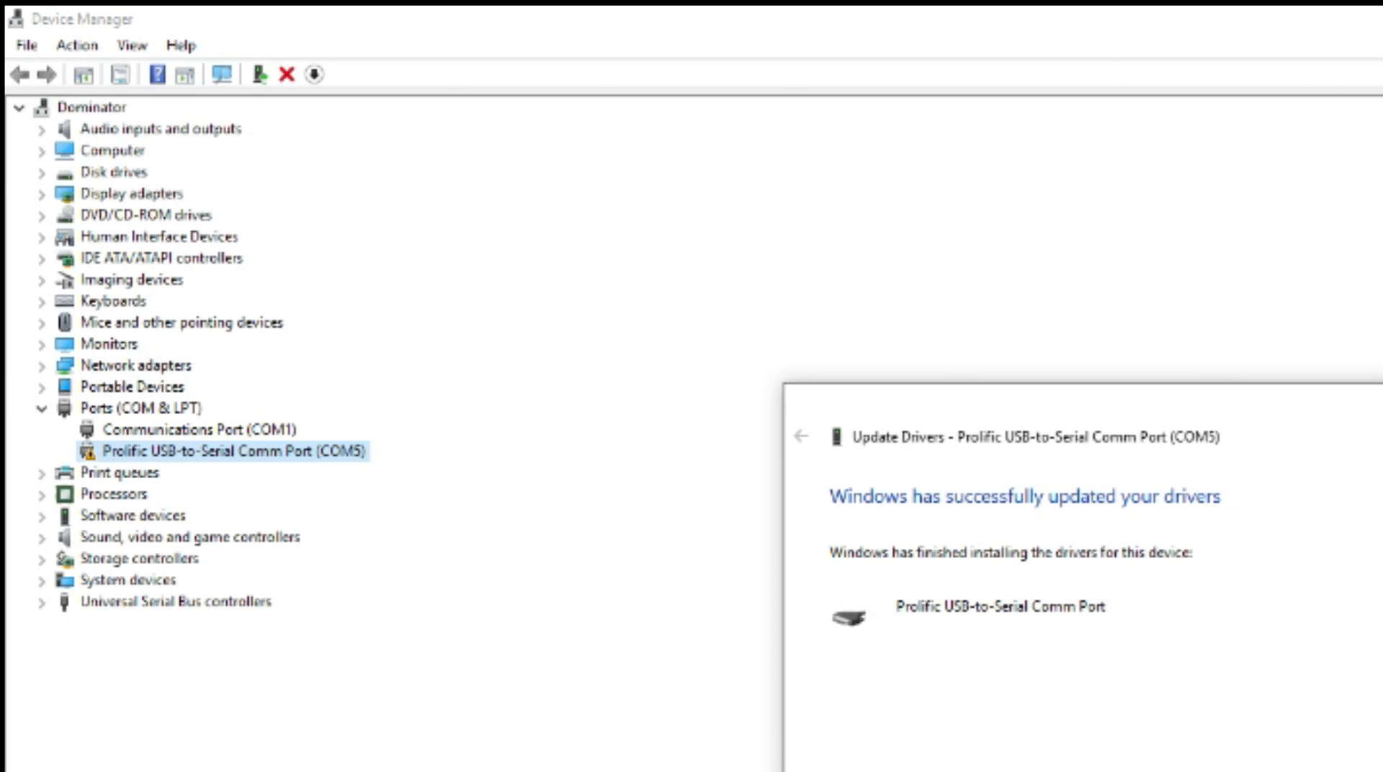
{"action": "key", "text": "Return"}
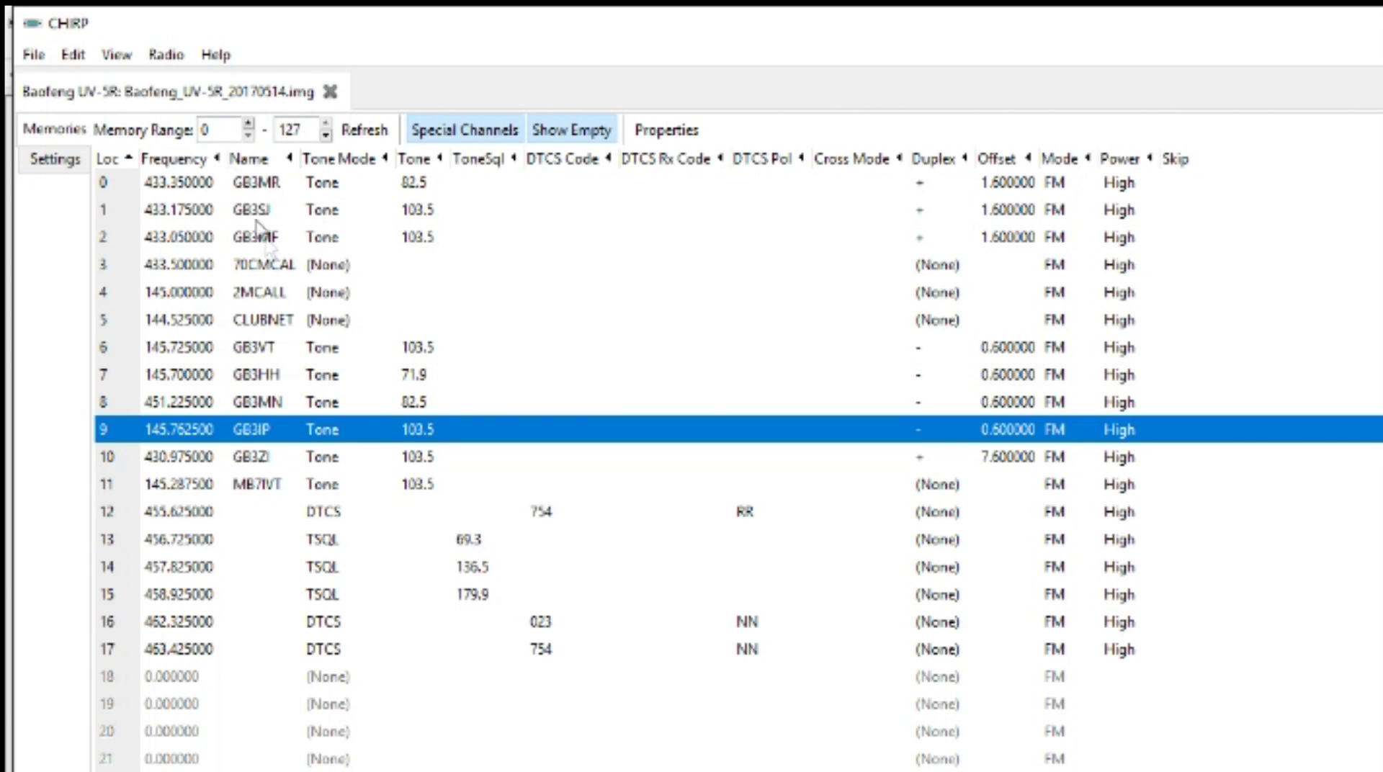
- In CHIRP, start a download from the radio using port COM5, vendor Baofeng and model UV-5R
{"action": "left_click", "coordinate": [166, 55]}
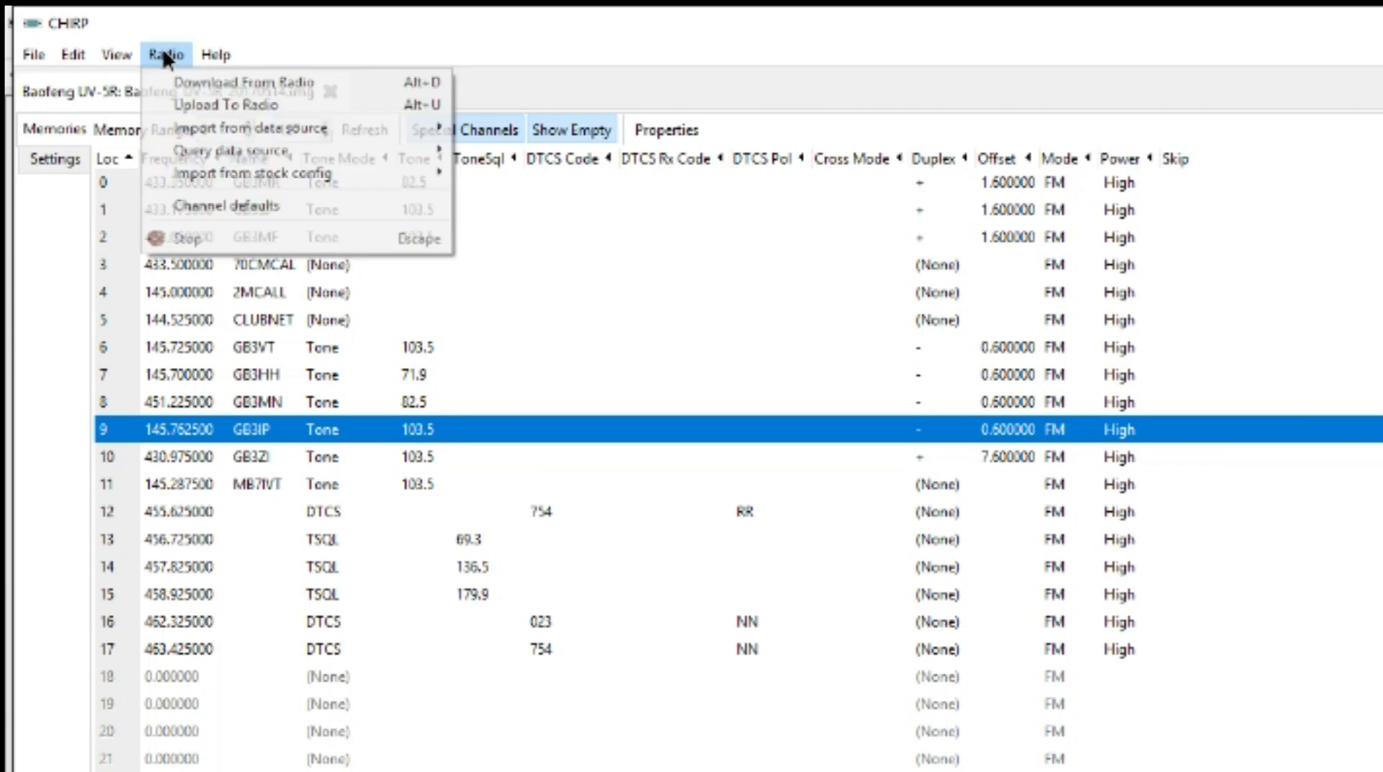
{"action": "left_click", "coordinate": [192, 82]}
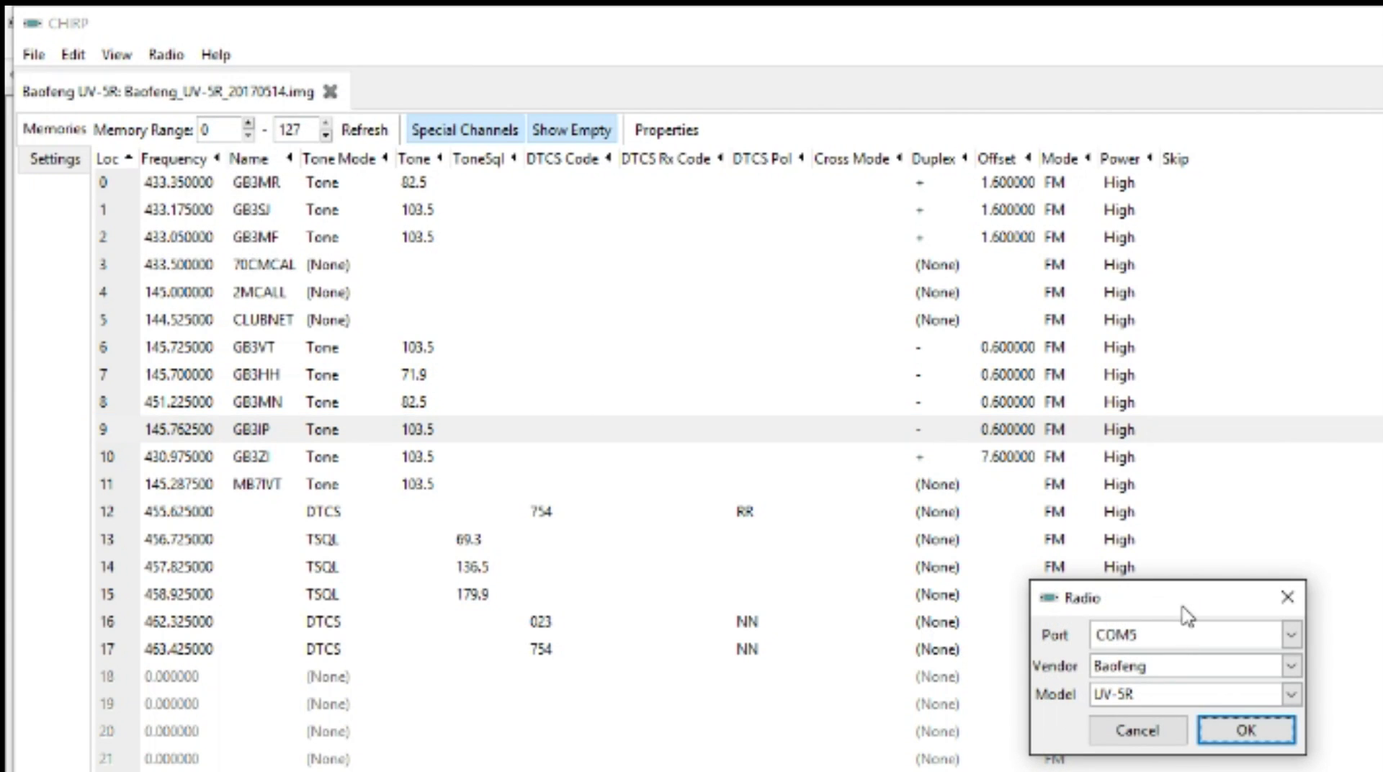
{"action": "left_click_drag", "start_coordinate": [1184, 598], "coordinate": [439, 286]}
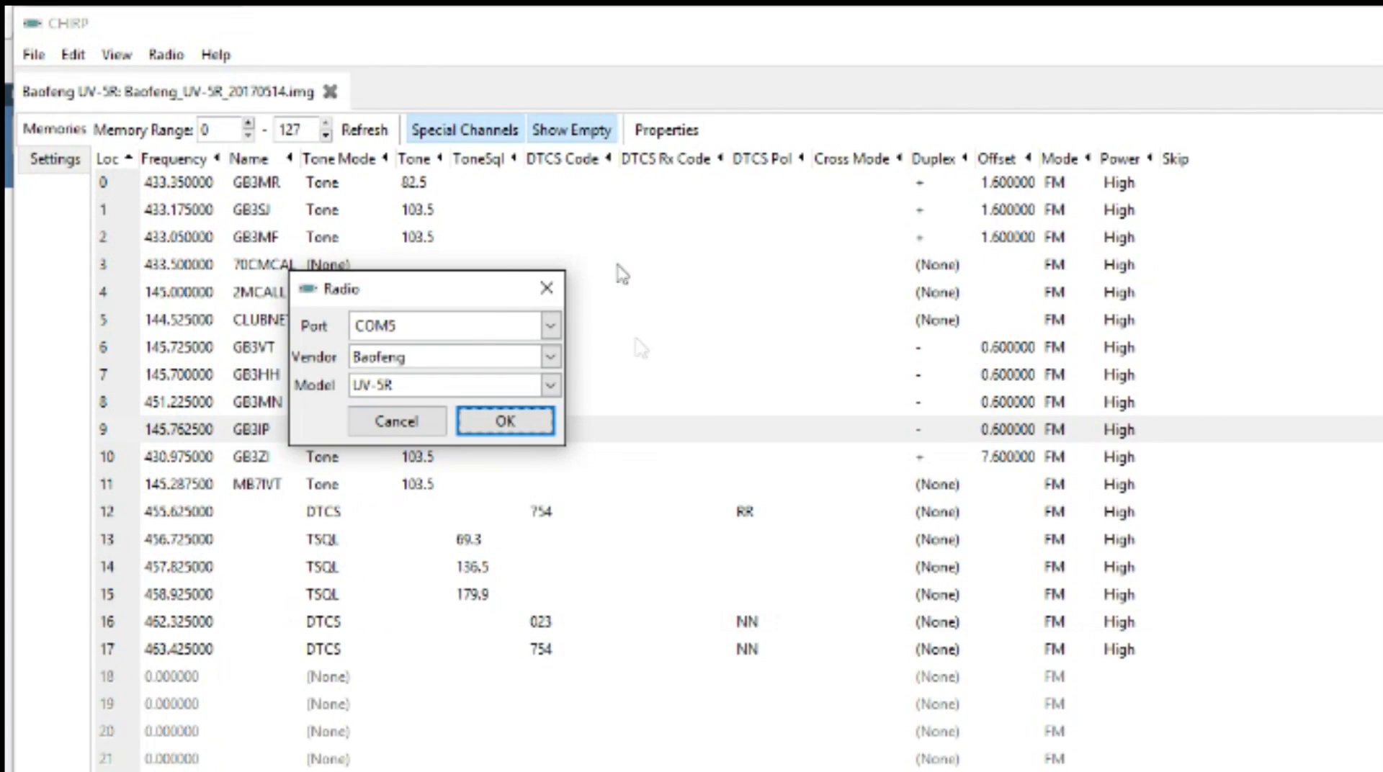
{"action": "left_click", "coordinate": [551, 357]}
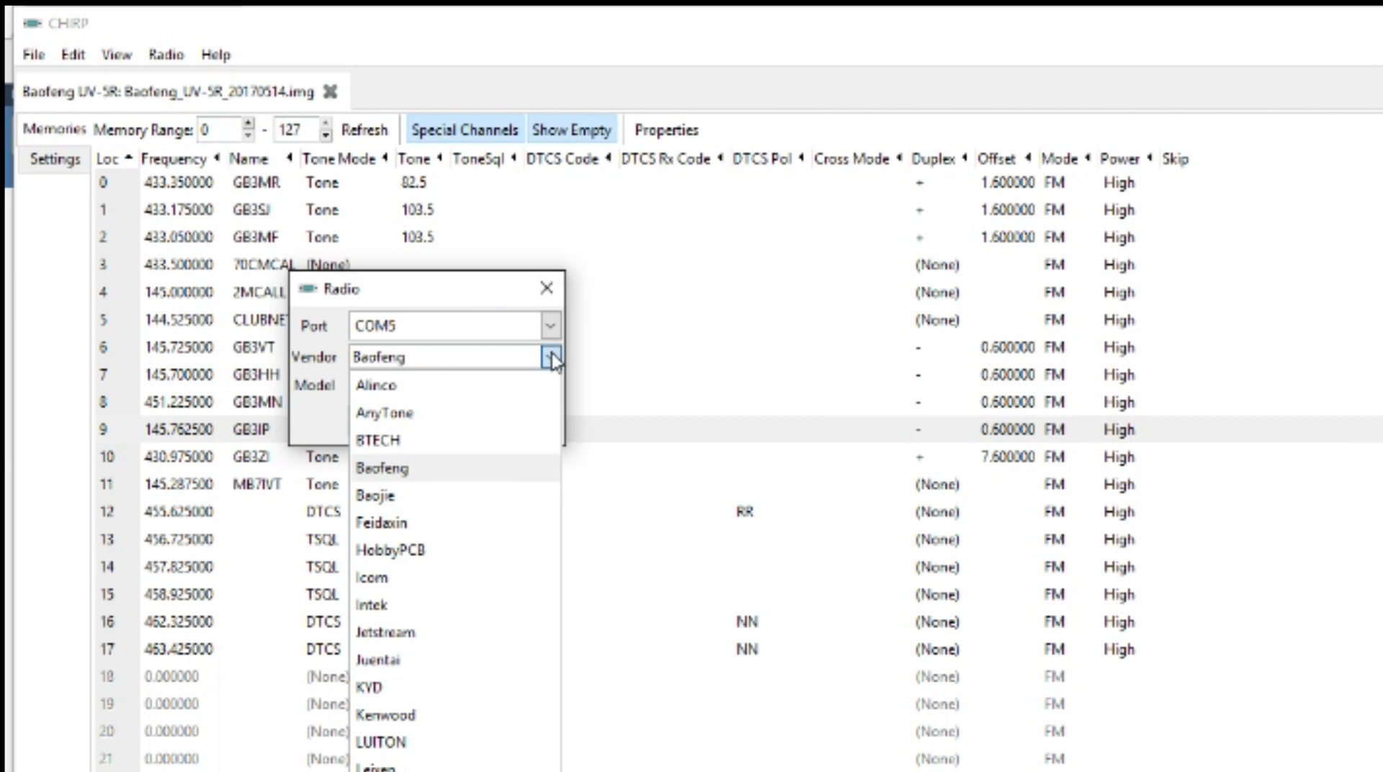
{"action": "left_click", "coordinate": [441, 469]}
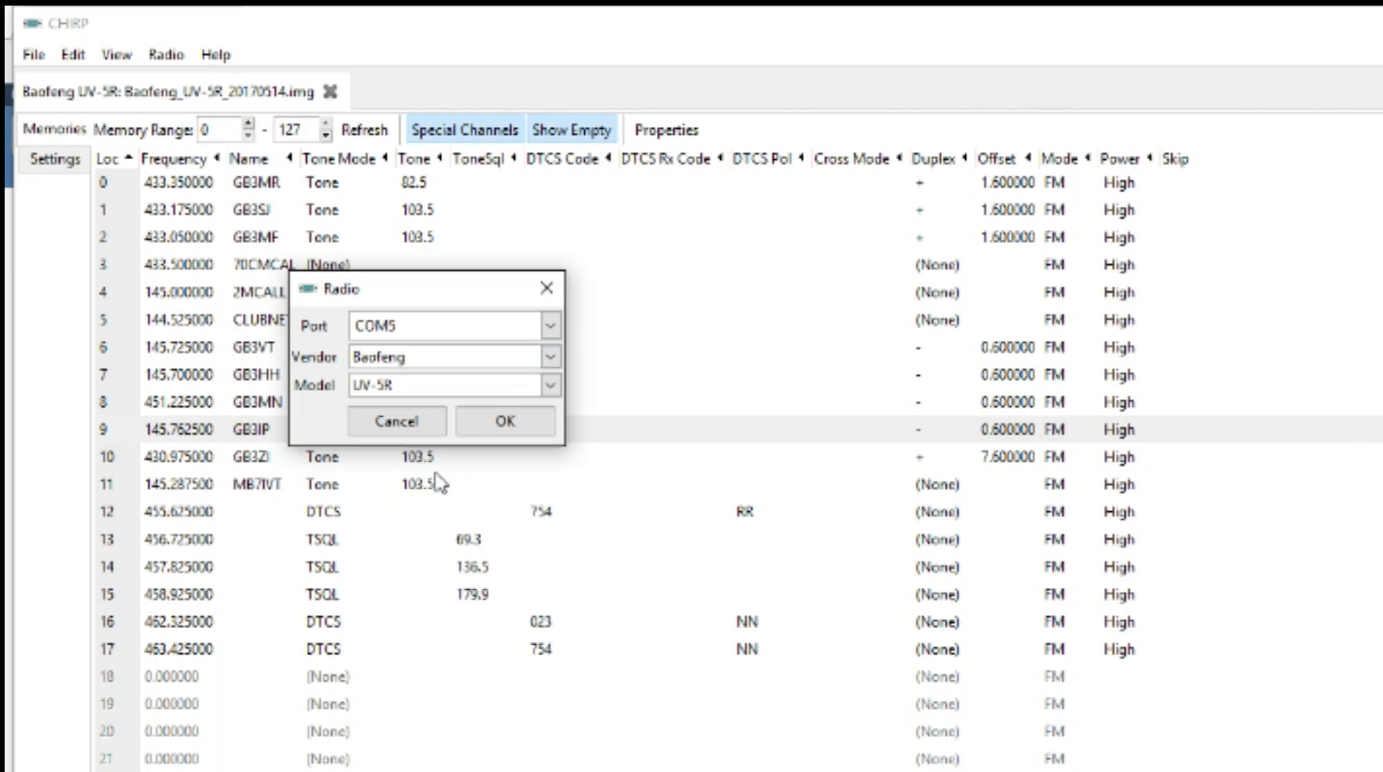
{"action": "left_click", "coordinate": [551, 386]}
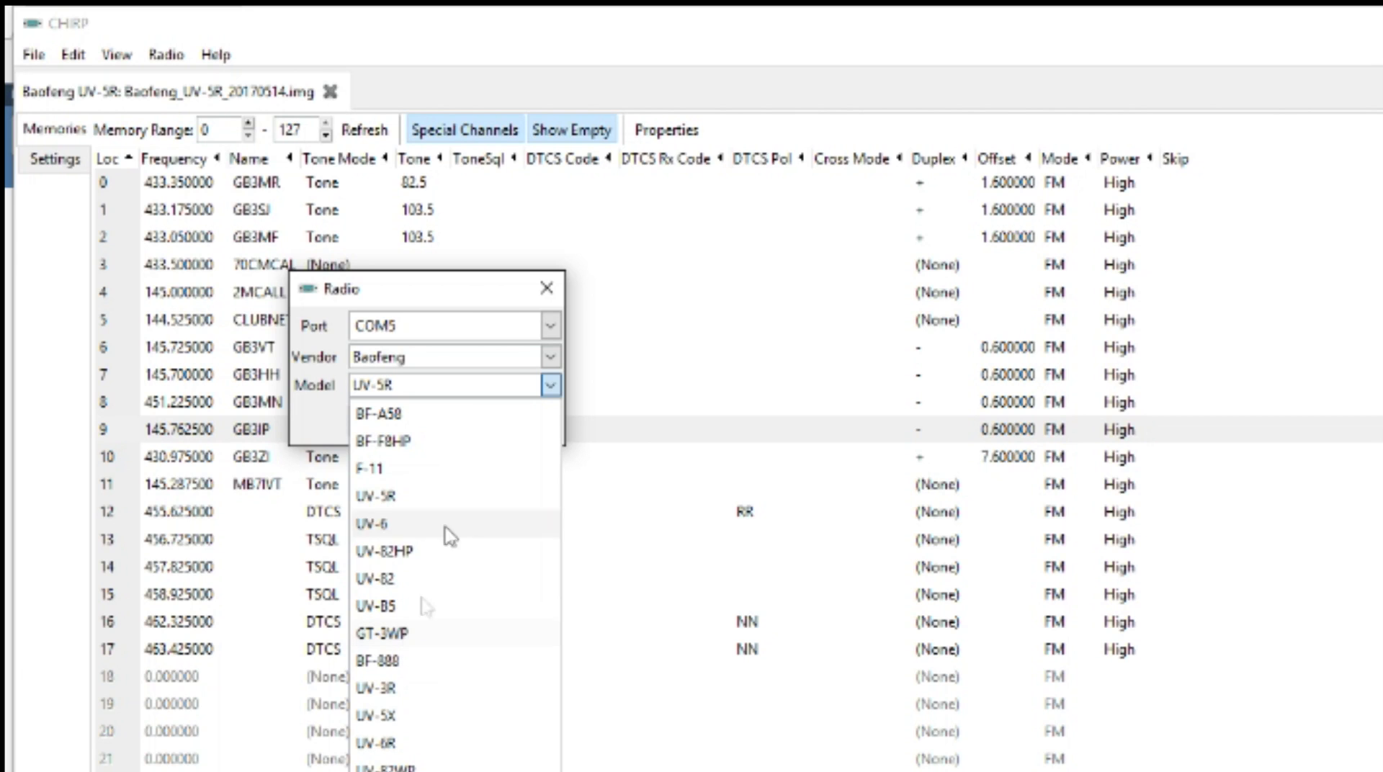
{"action": "left_click", "coordinate": [541, 362]}
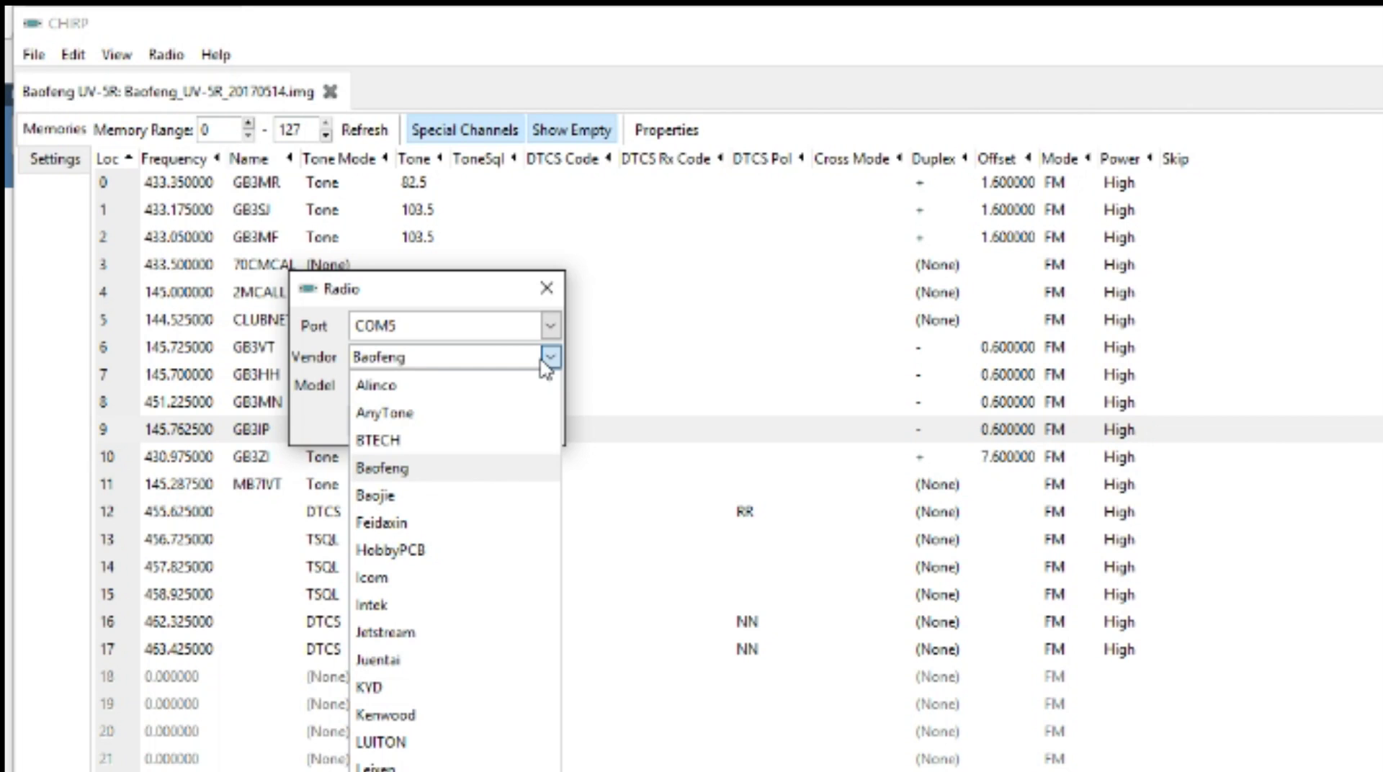
{"action": "left_click", "coordinate": [547, 360]}
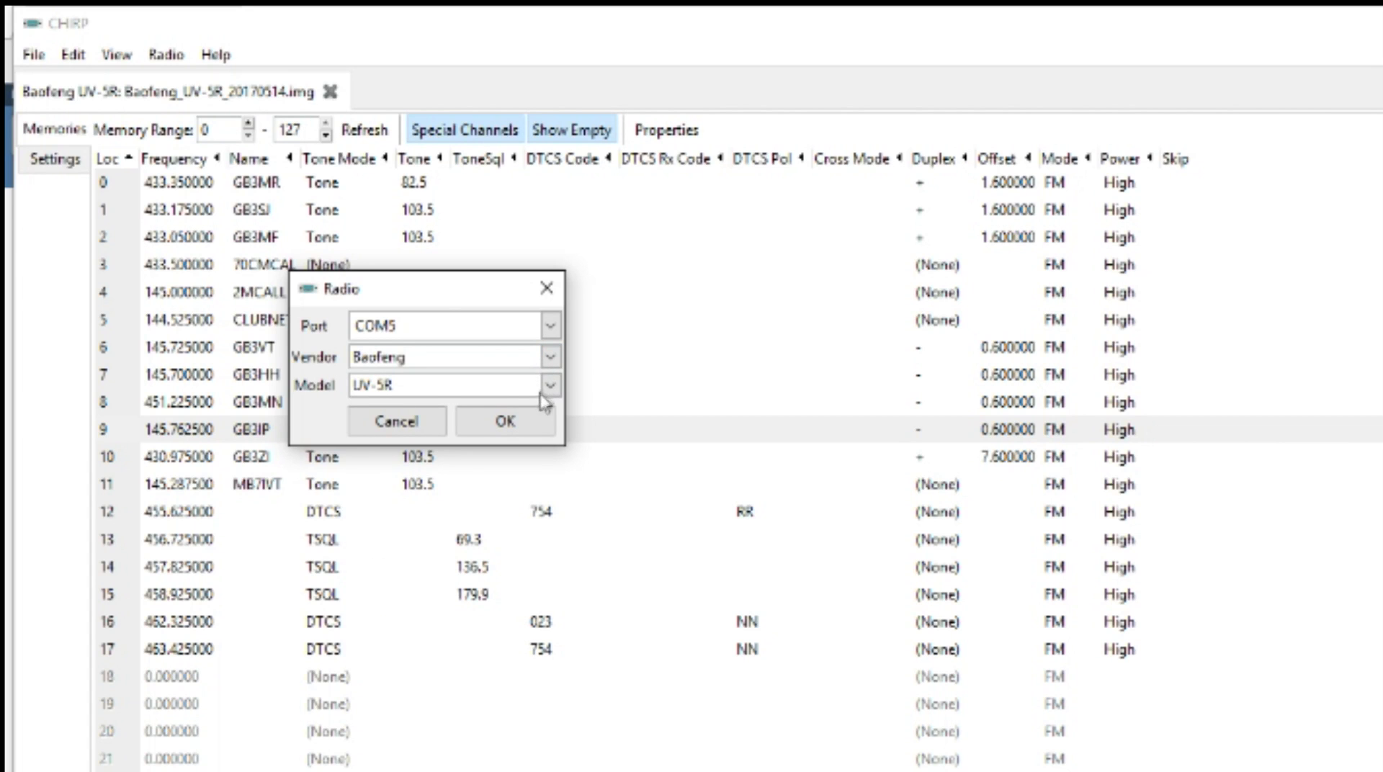
{"action": "left_click", "coordinate": [487, 424]}
- Proceed with the experimental driver, accept the Baofeng UV-5R instructions and clone the radio's memories
{"action": "left_click_drag", "start_coordinate": [974, 431], "coordinate": [320, 231]}
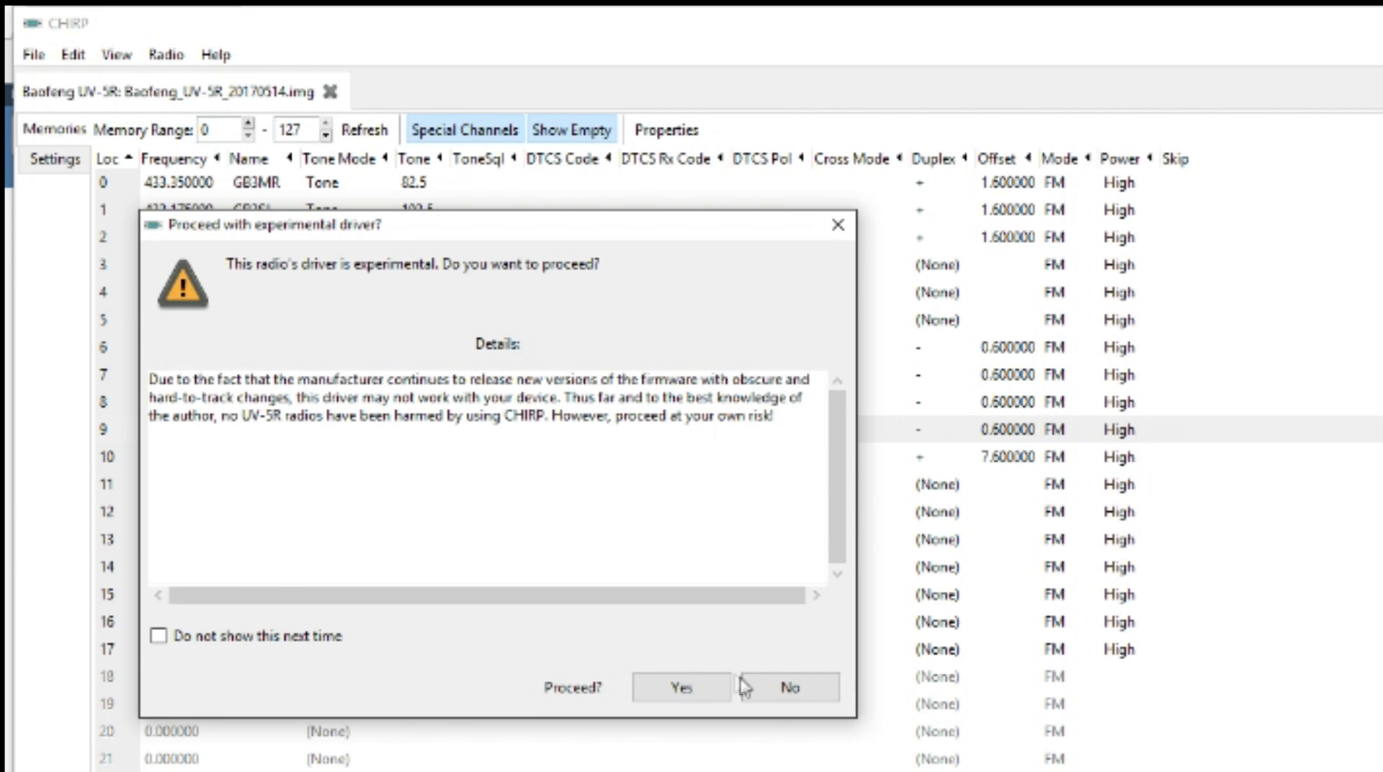
{"action": "left_click", "coordinate": [688, 695]}
{"action": "left_click_drag", "start_coordinate": [1211, 539], "coordinate": [447, 344]}
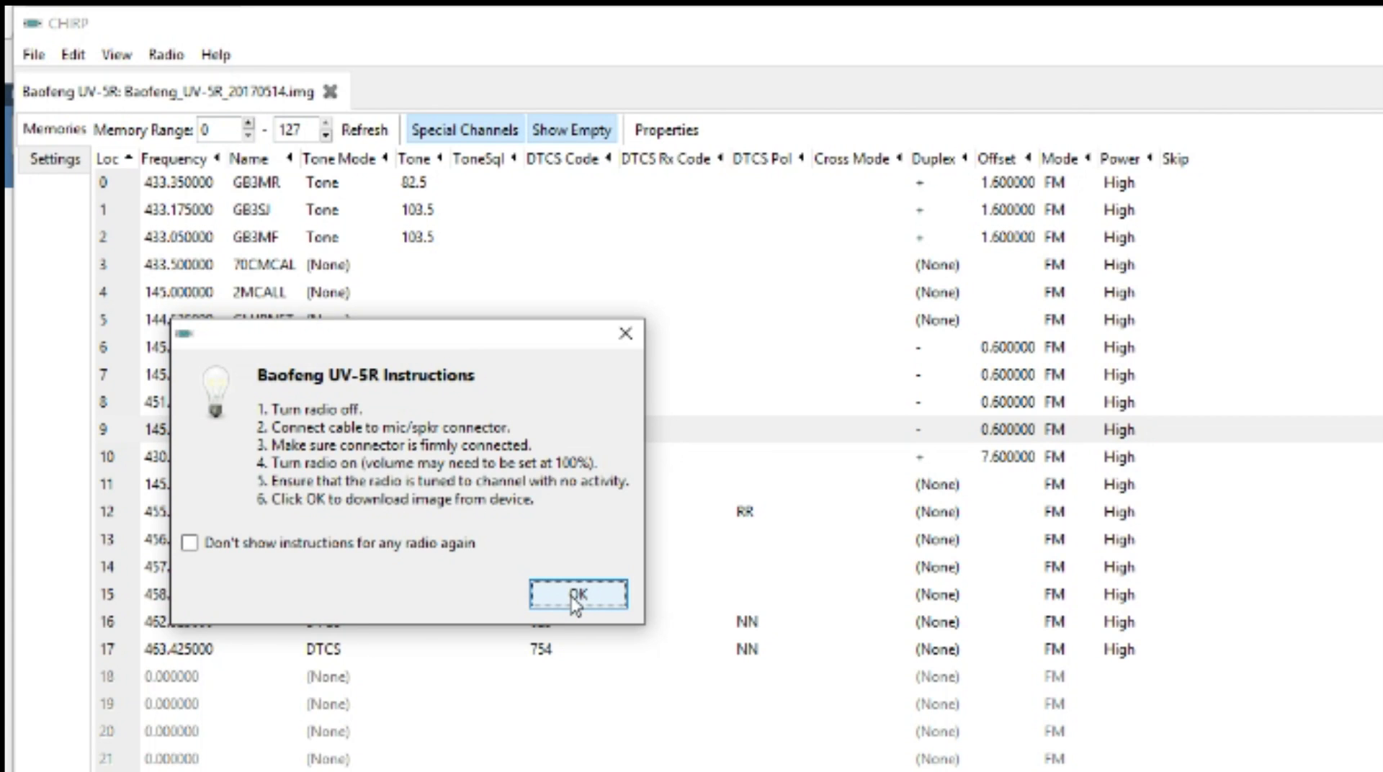
{"action": "left_click", "coordinate": [576, 595]}
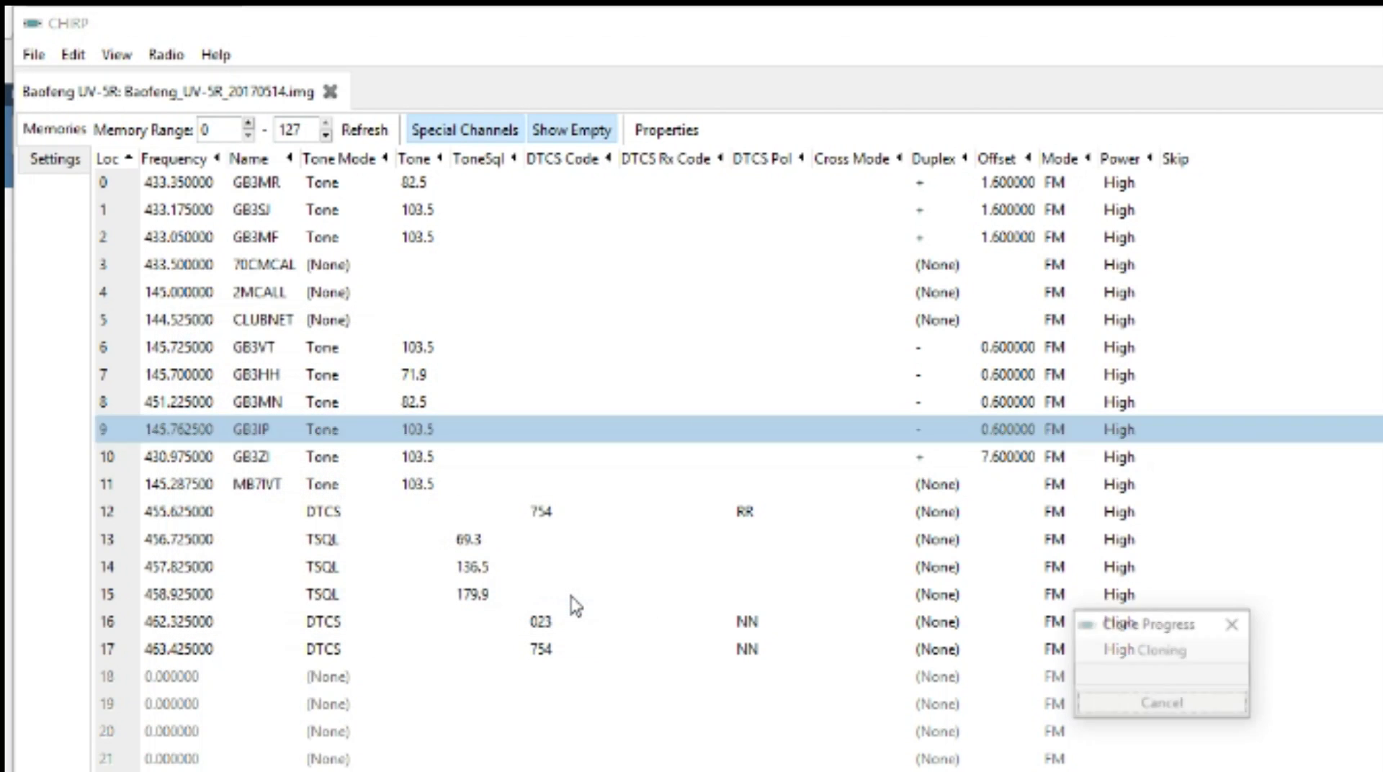
{"action": "mouse_move", "coordinate": [1118, 619]}
{"action": "left_mouse_down"}
{"action": "mouse_move", "coordinate": [942, 618]}
{"action": "mouse_move", "coordinate": [270, 407]}
{"action": "left_mouse_up"}
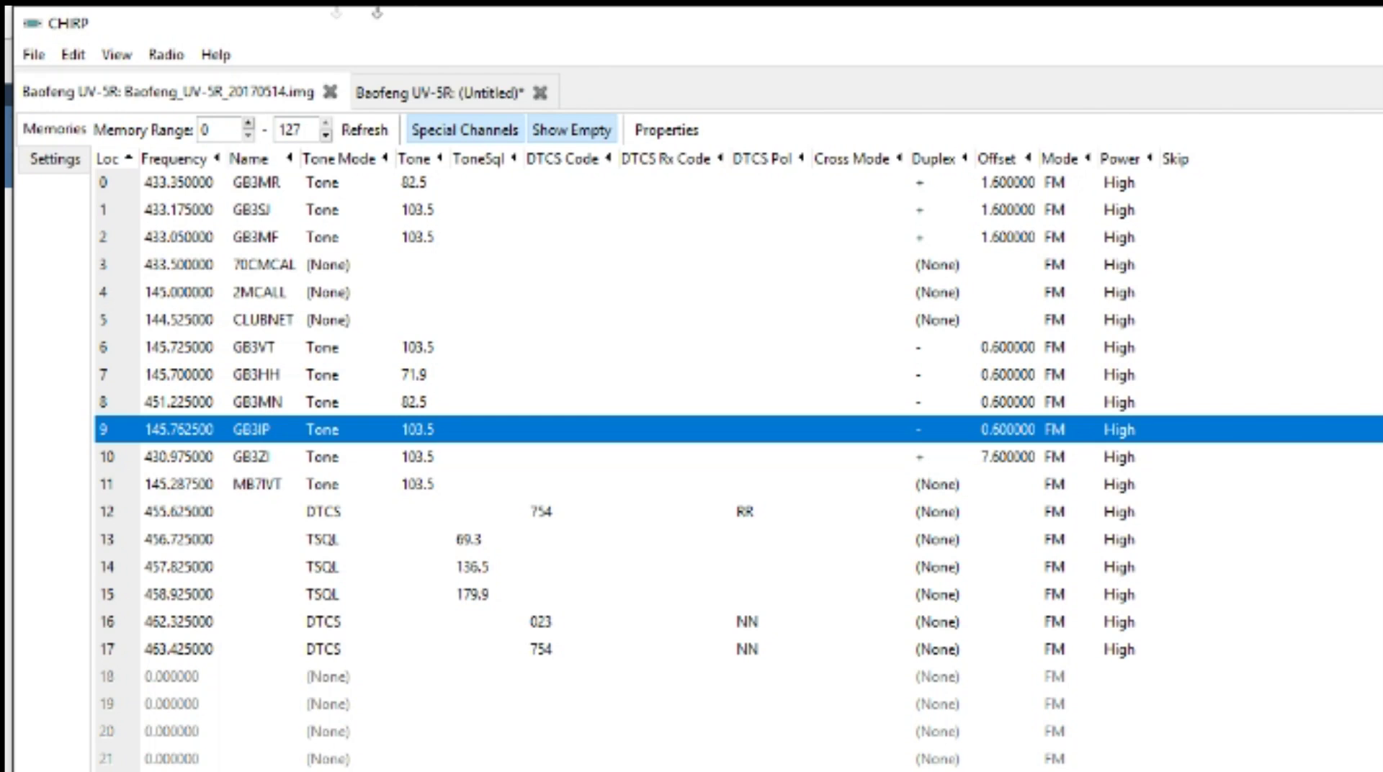
- Switch to the newly downloaded untitled Baofeng UV-5R image and close Baofeng_UV-5R_20170514.img
{"action": "left_click", "coordinate": [441, 93]}
{"action": "left_click", "coordinate": [330, 91]}
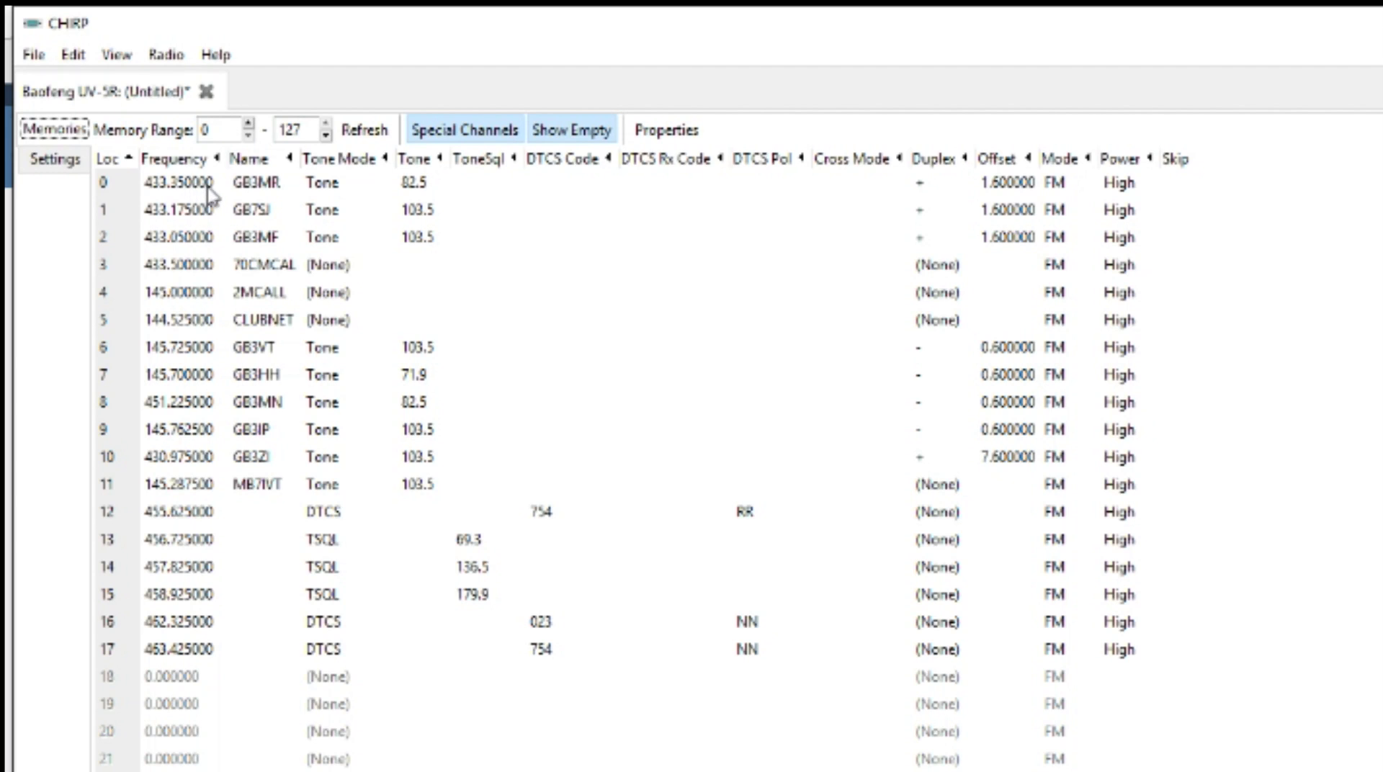
- Examine the frequency entries in the downloaded memory list, stepping through the channels from location 0 to 4
{"action": "left_click", "coordinate": [208, 189]}
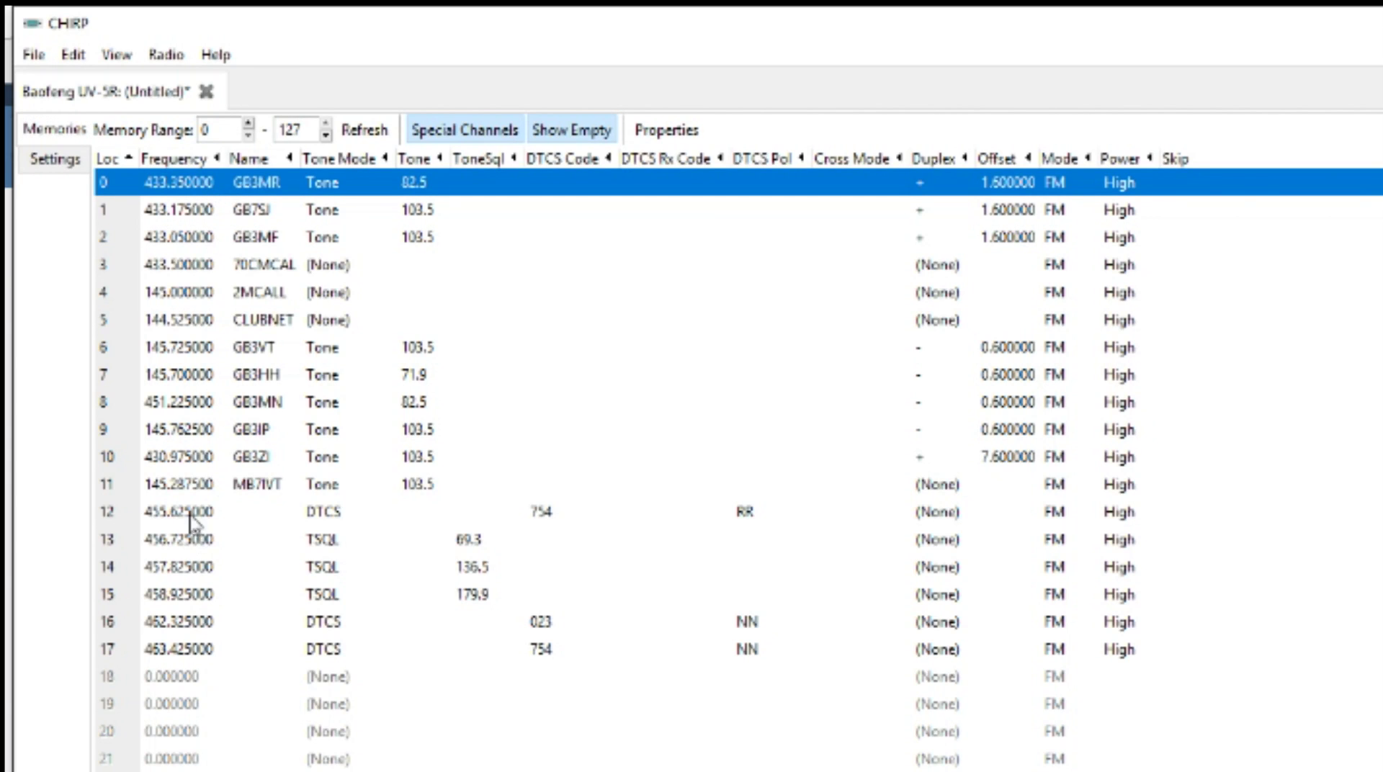
{"action": "left_click", "coordinate": [191, 513]}
{"action": "left_click", "coordinate": [190, 187]}
{"action": "key", "text": "Down"}
{"action": "key", "text": "Down"}
{"action": "key", "text": "Down"}
{"action": "key", "text": "Down"}
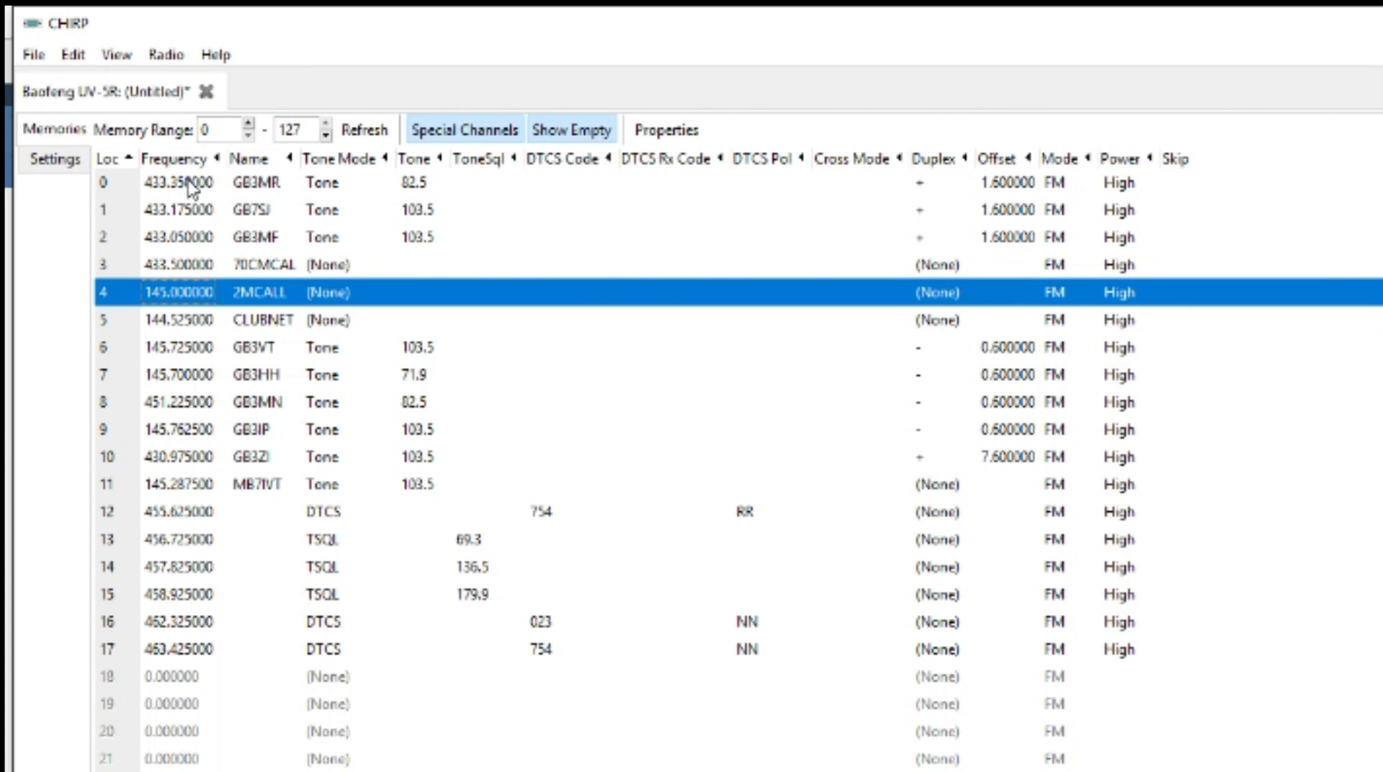
- Set the frequency of the GB3MR memory at location 0 to 433.345 MHz
{"action": "left_click", "coordinate": [188, 181]}
{"action": "left_click", "coordinate": [188, 181]}
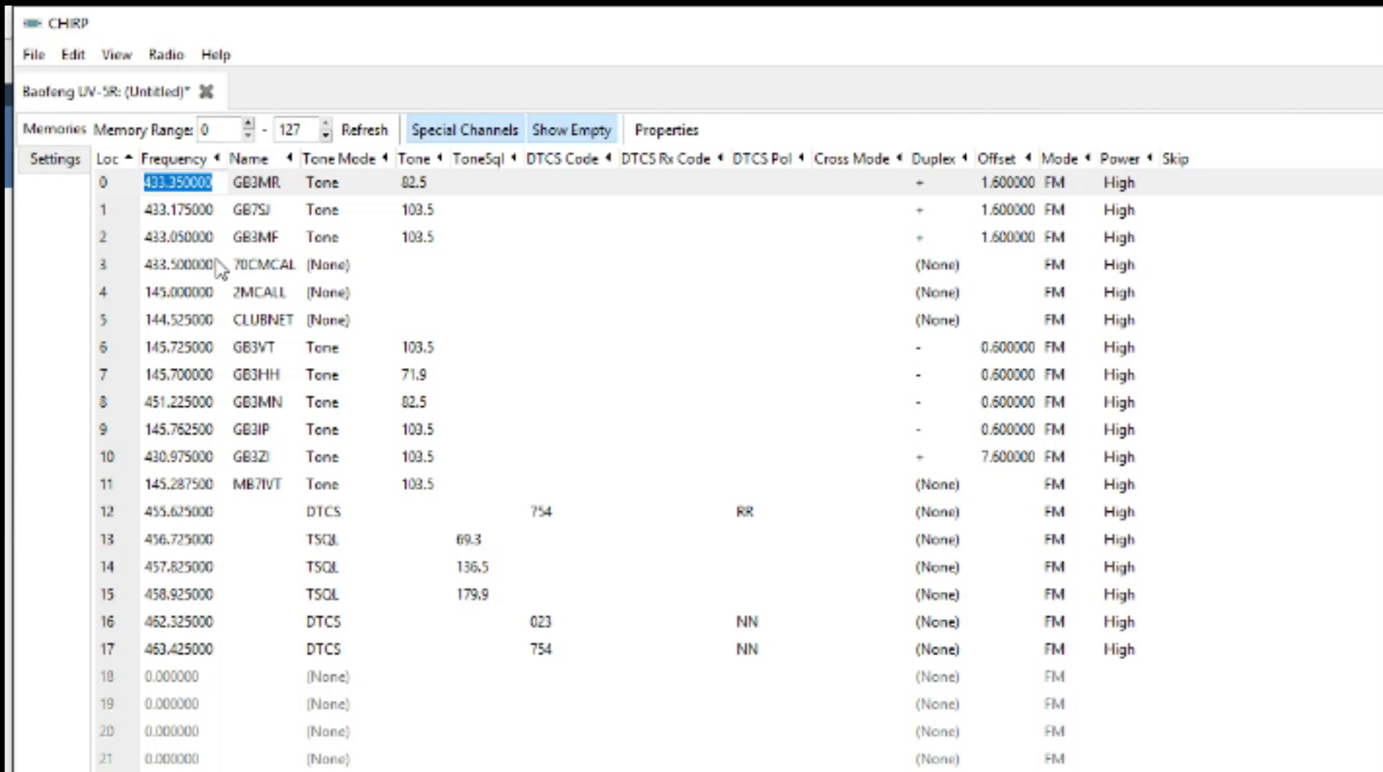
{"action": "type", "text": "43"}
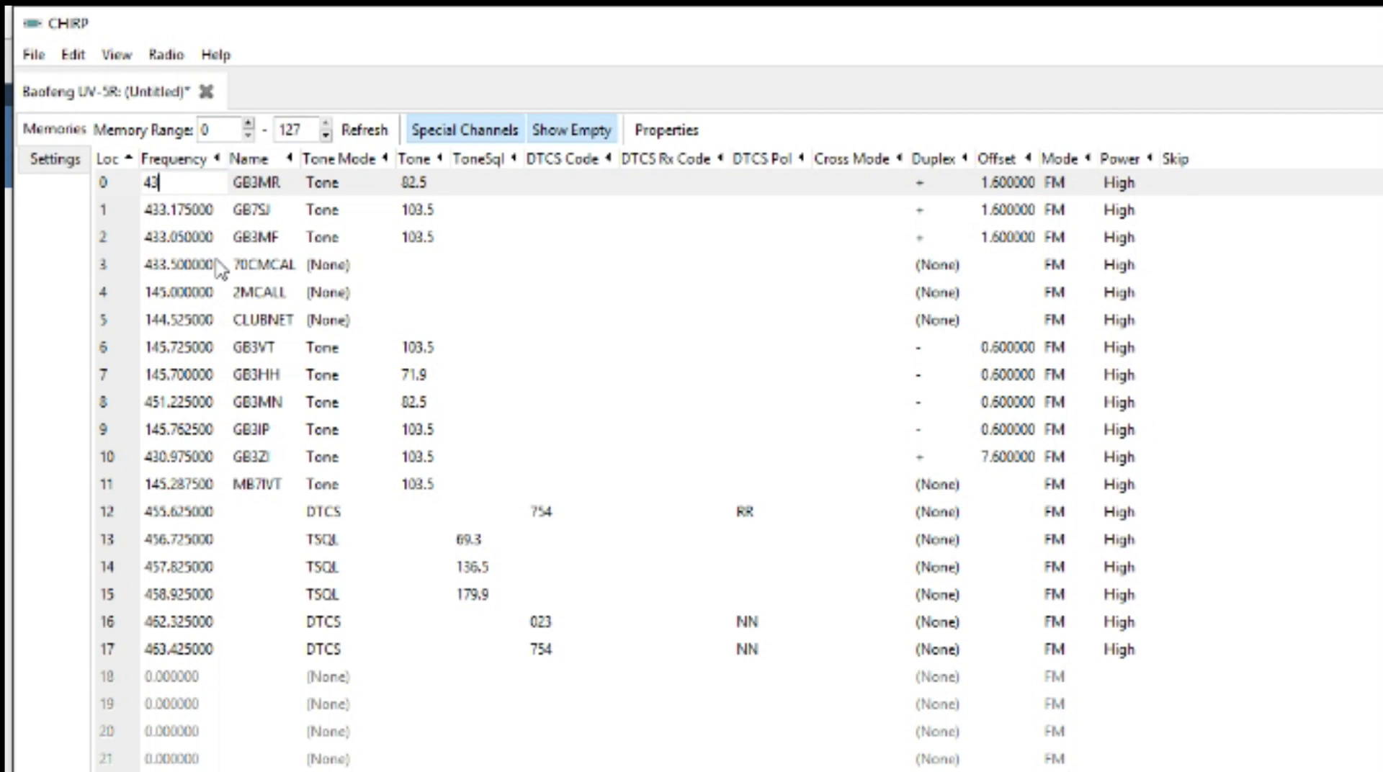
{"action": "type", "text": "3.345"}
{"action": "key", "text": "Return"}
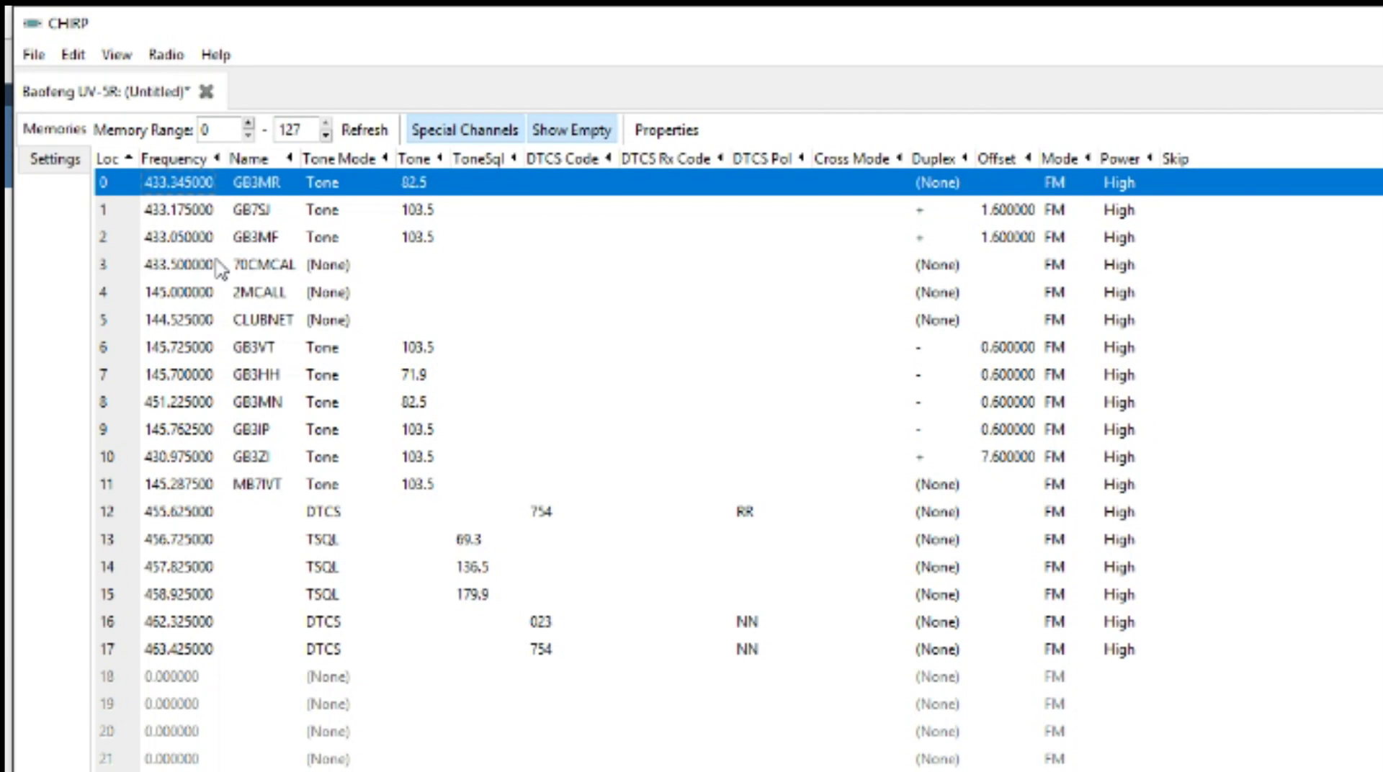
- Change the frequency of the GB3MR memory at location 0 to 433.5 MHz
{"action": "left_click", "coordinate": [196, 181]}
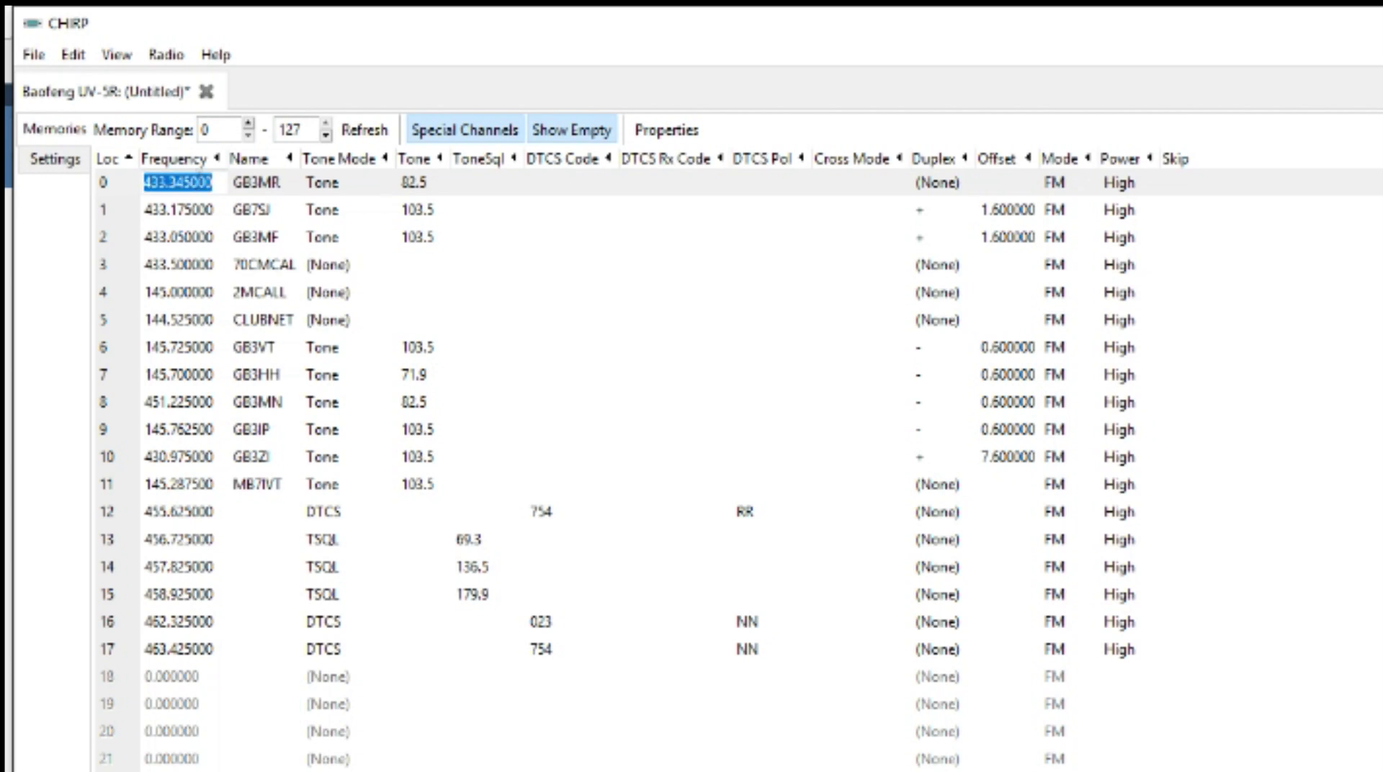
{"action": "type", "text": "433"}
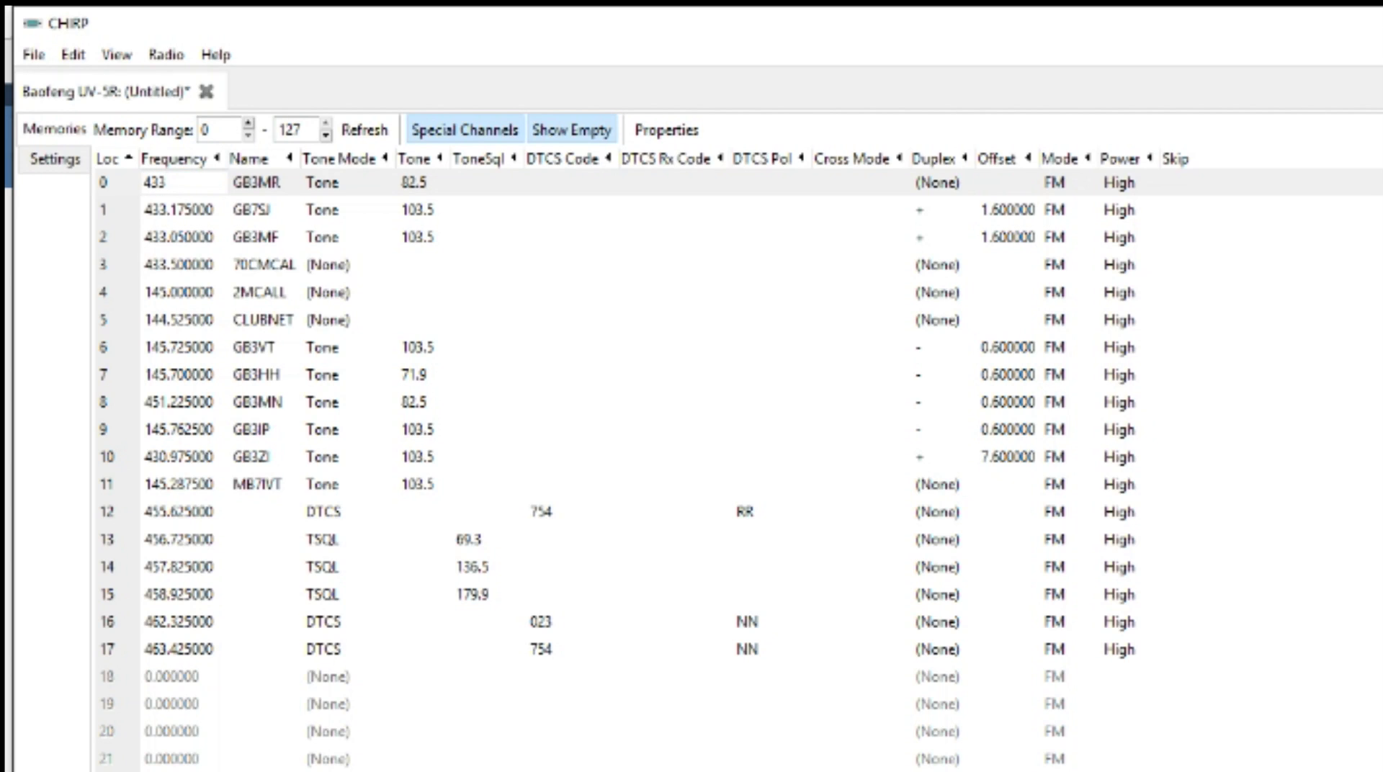
{"action": "type", "text": ".5"}
{"action": "key", "text": "Return"}
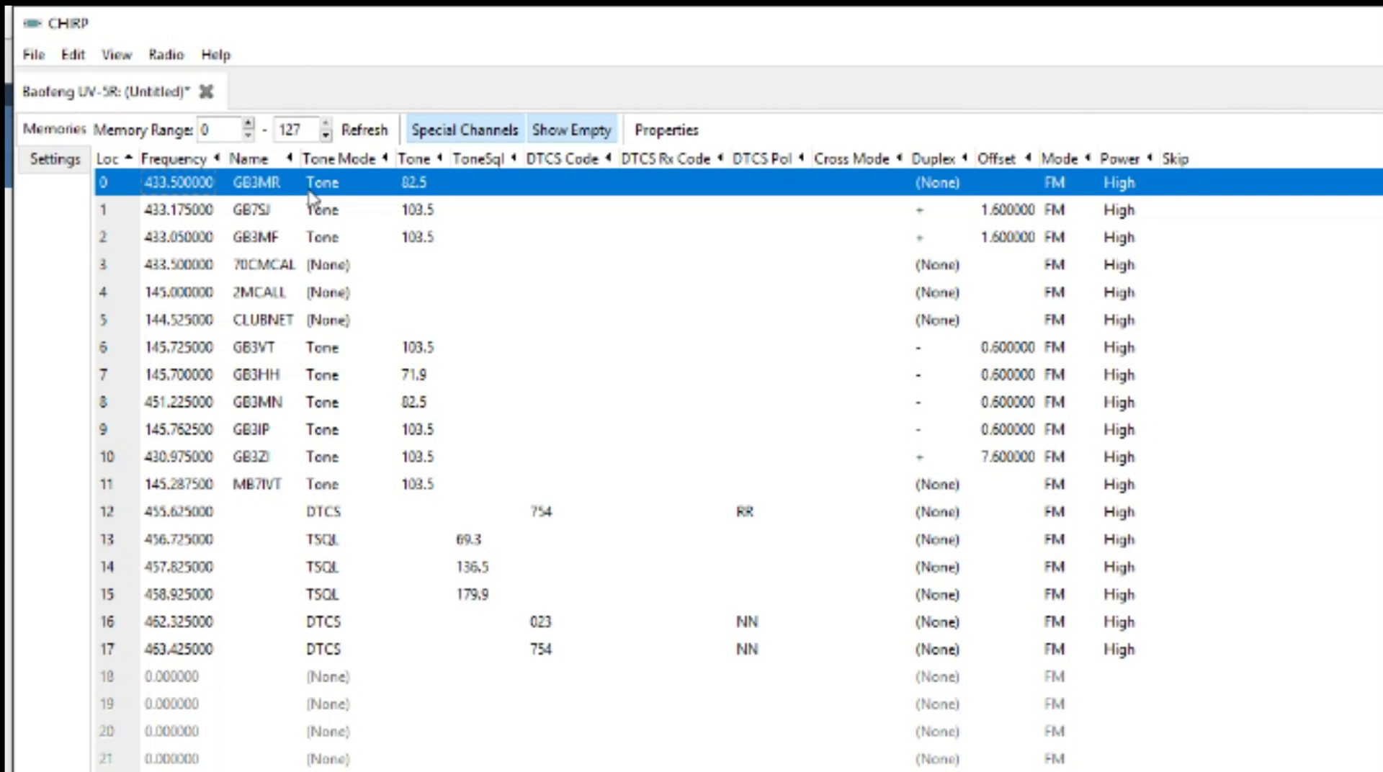
- Review the available tone modes for the GB3MR memory at location 0, keeping the Tone mode
{"action": "left_click", "coordinate": [355, 189]}
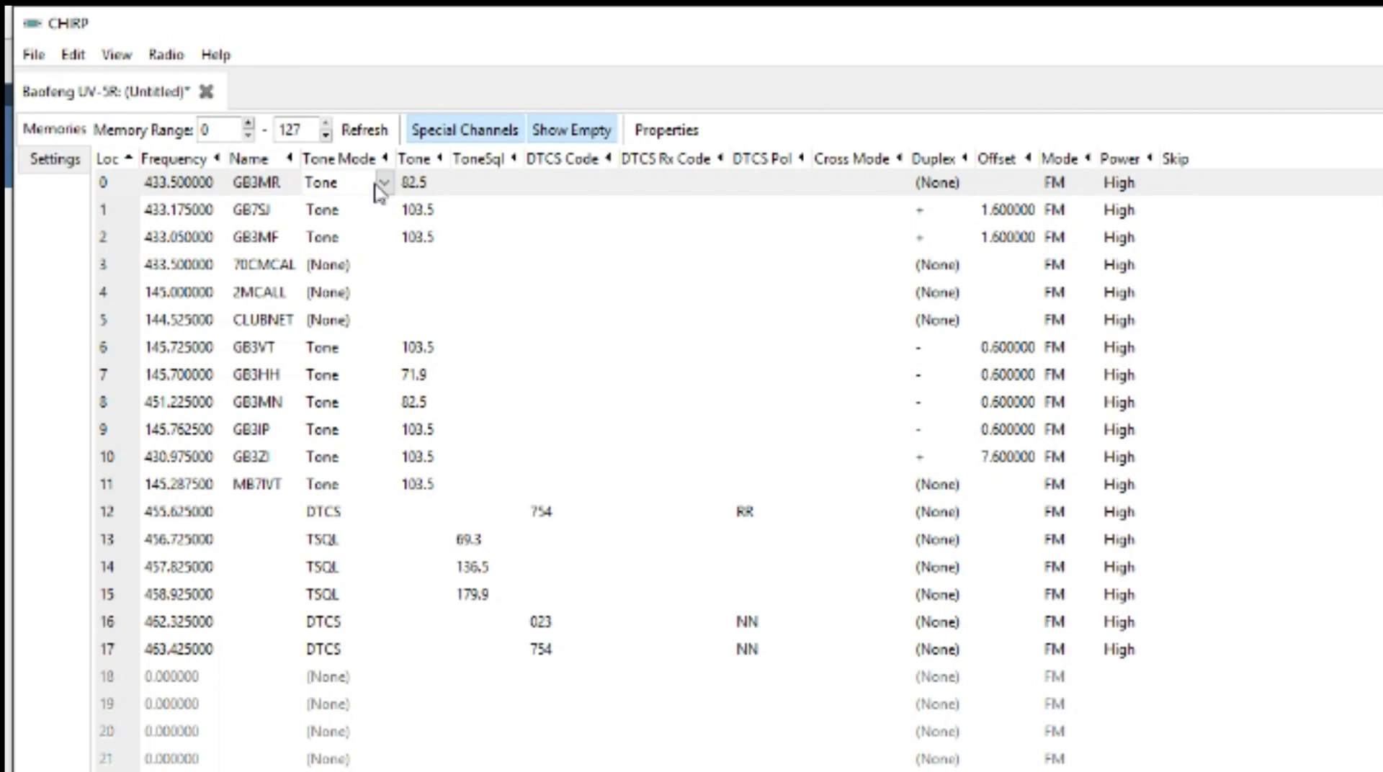
{"action": "left_click", "coordinate": [385, 185]}
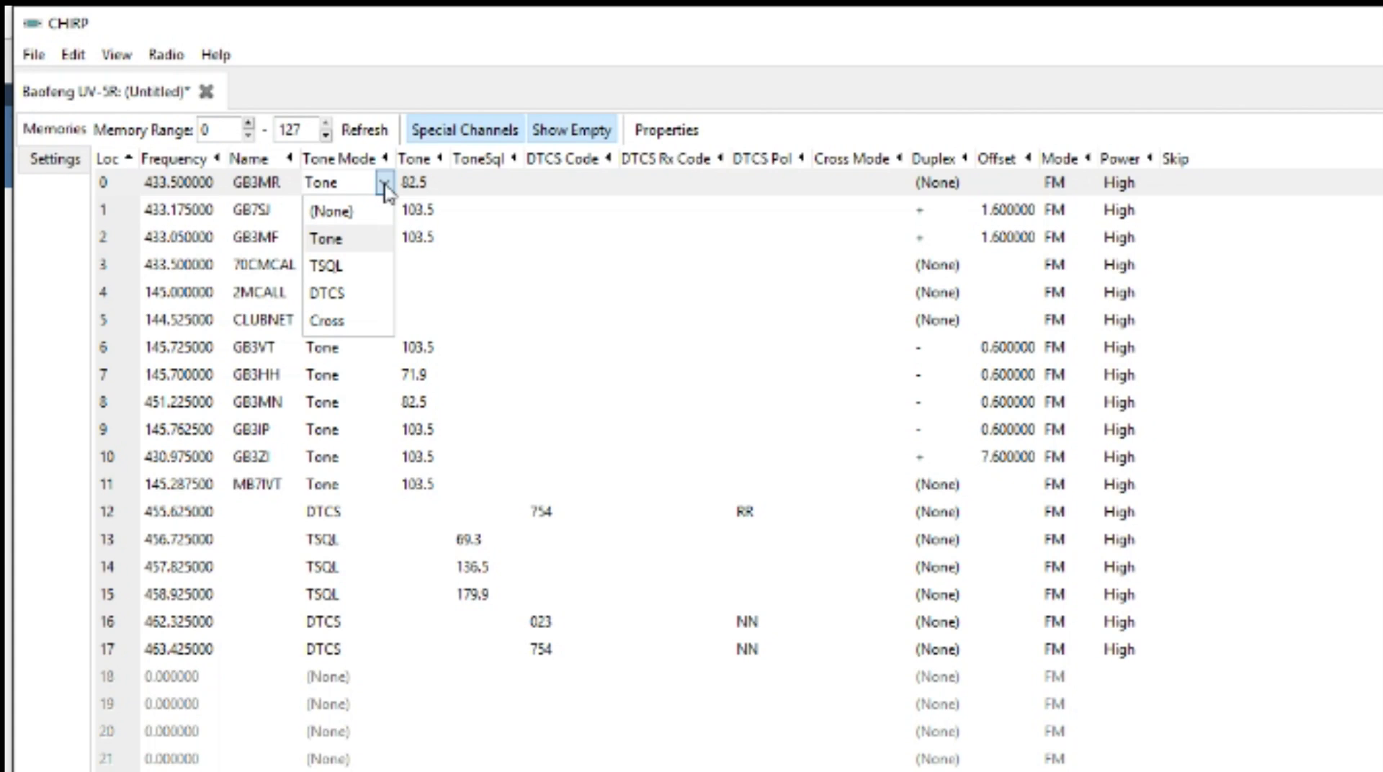
{"action": "left_click", "coordinate": [386, 186]}
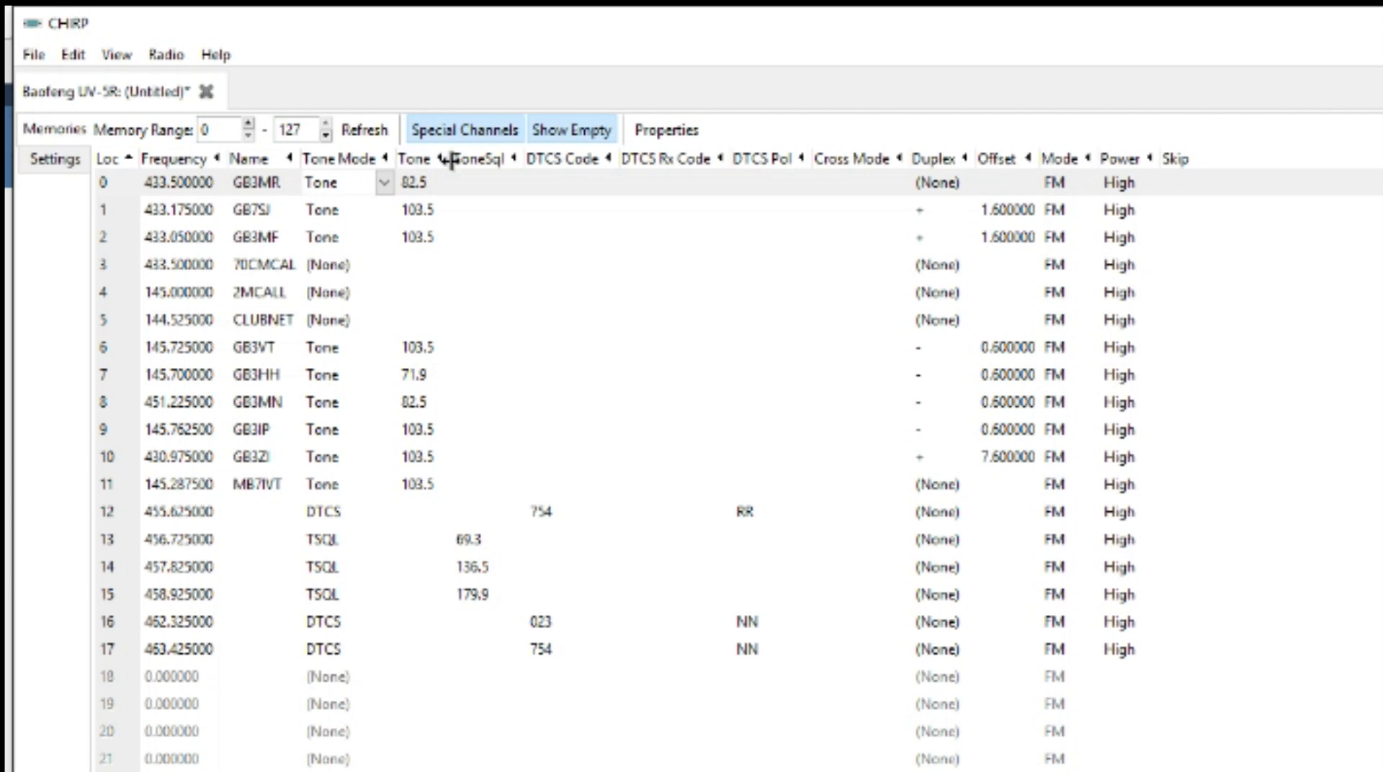
- Widen the Tone column, look through the available tones and select 82.5 for the memory at location 0
{"action": "left_click_drag", "start_coordinate": [449, 160], "coordinate": [502, 160]}
{"action": "left_click", "coordinate": [445, 189]}
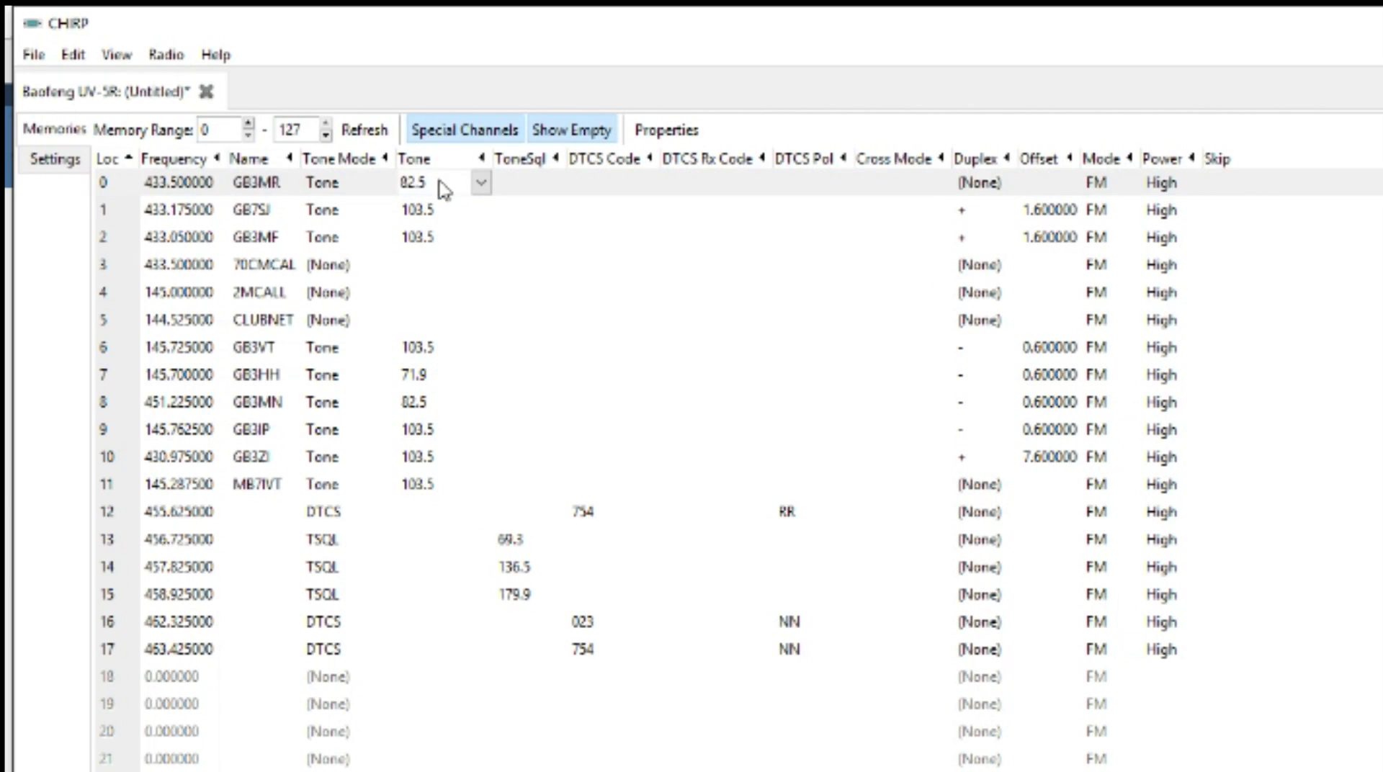
{"action": "left_click", "coordinate": [481, 185]}
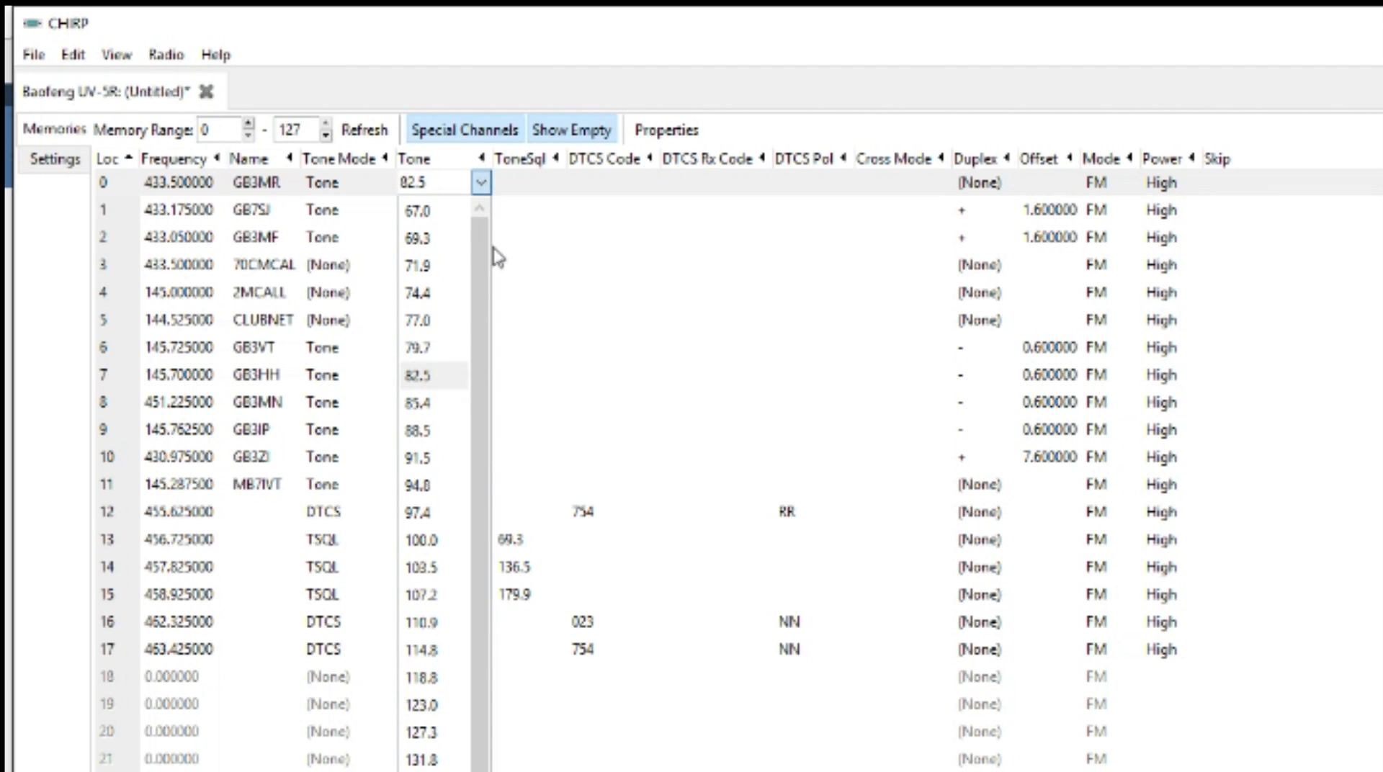
{"action": "left_click_drag", "start_coordinate": [474, 241], "coordinate": [495, 501]}
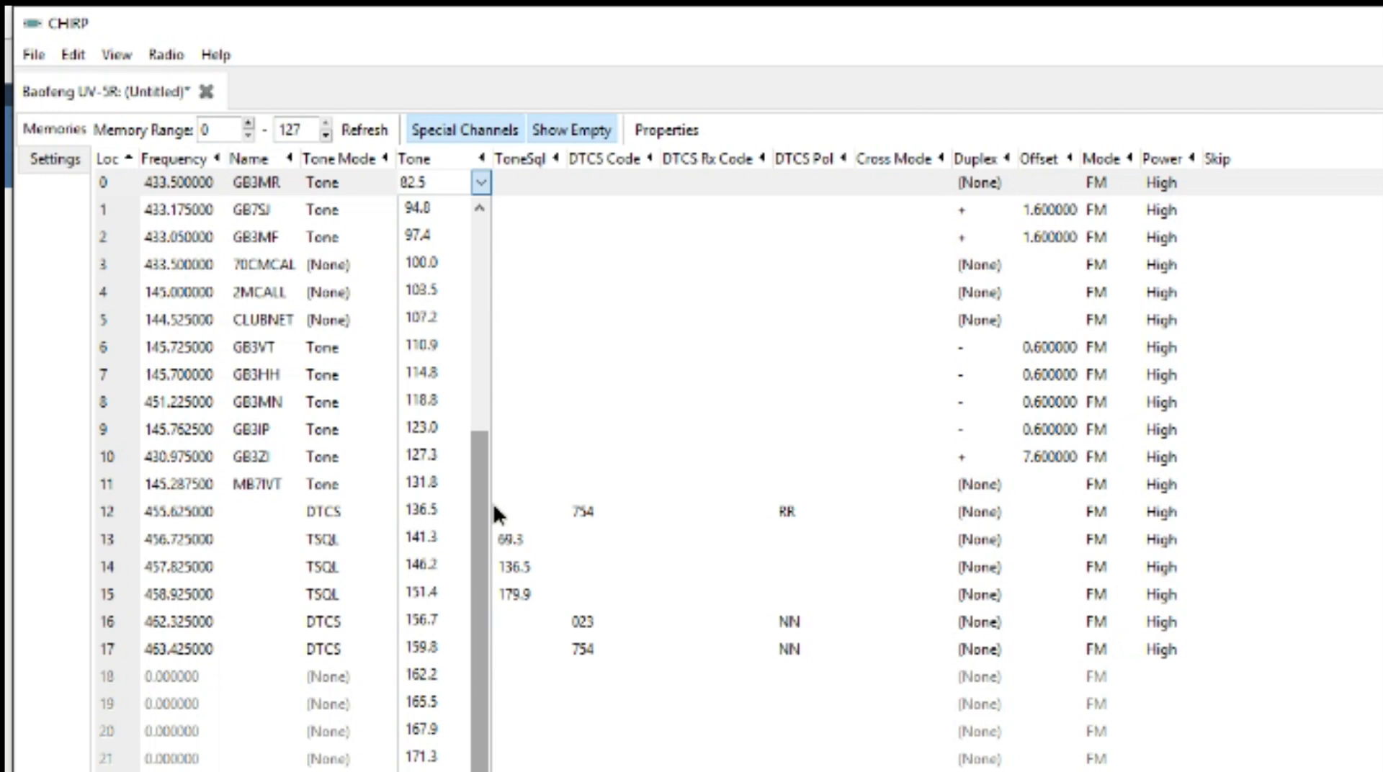
{"action": "left_click_drag", "start_coordinate": [494, 507], "coordinate": [488, 204]}
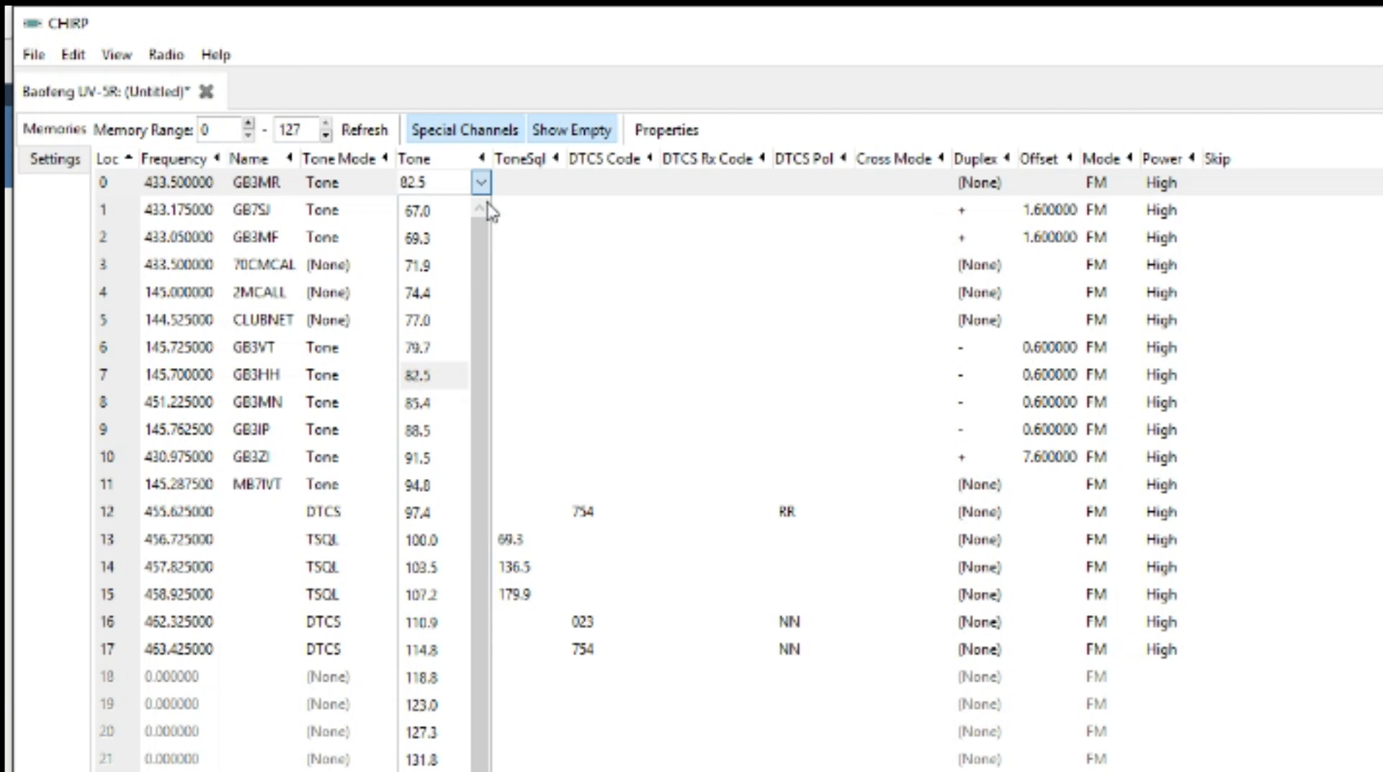
{"action": "left_click", "coordinate": [434, 384]}
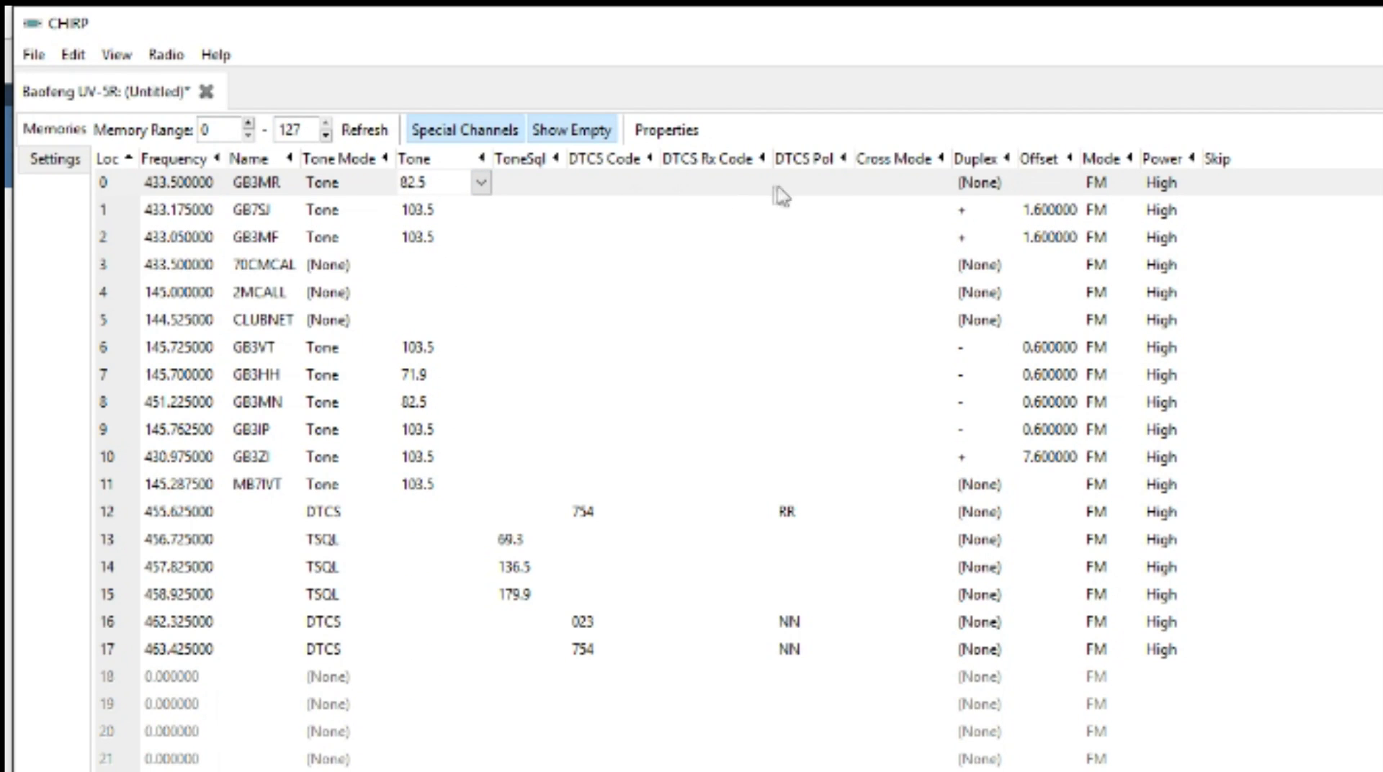
- Set the duplex direction of the GB3MR memory at location 0 to +
{"action": "left_click", "coordinate": [988, 189]}
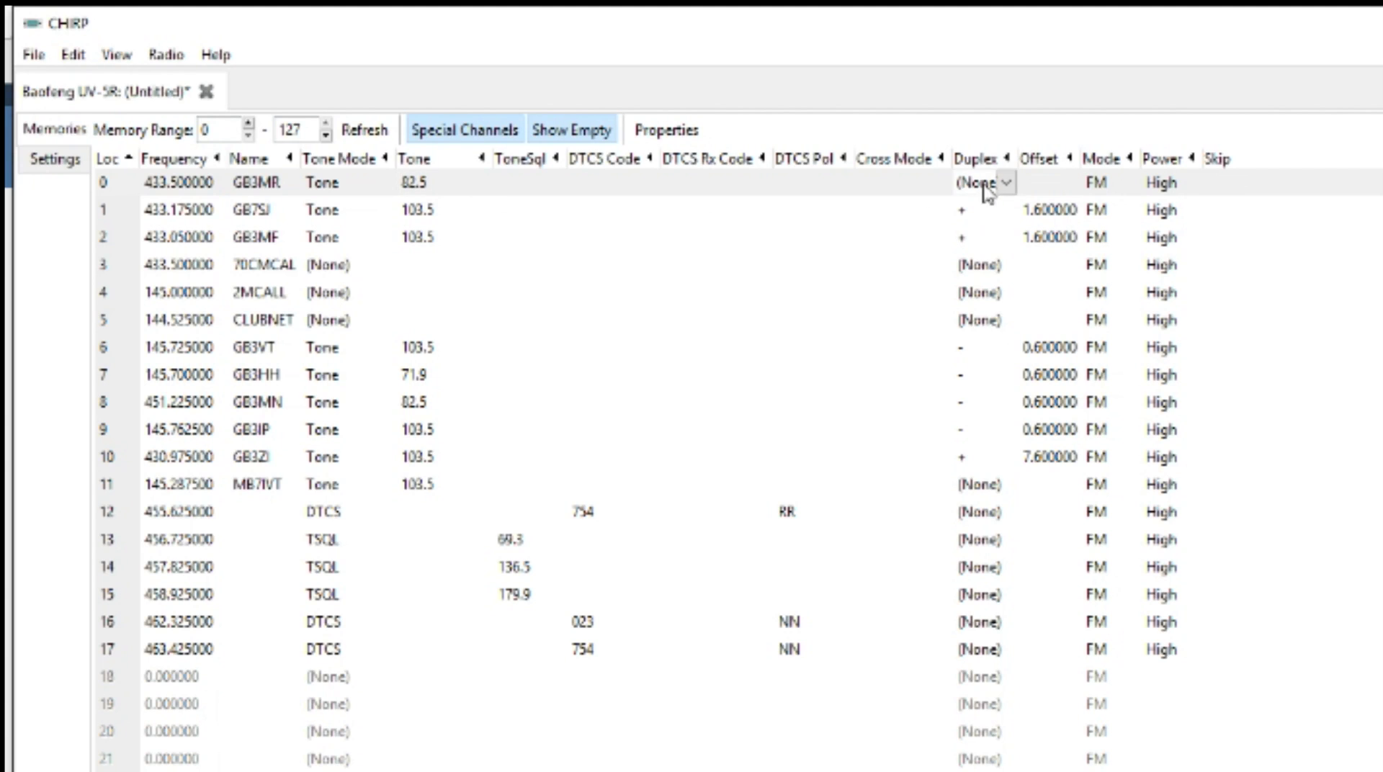
{"action": "left_click", "coordinate": [1006, 184]}
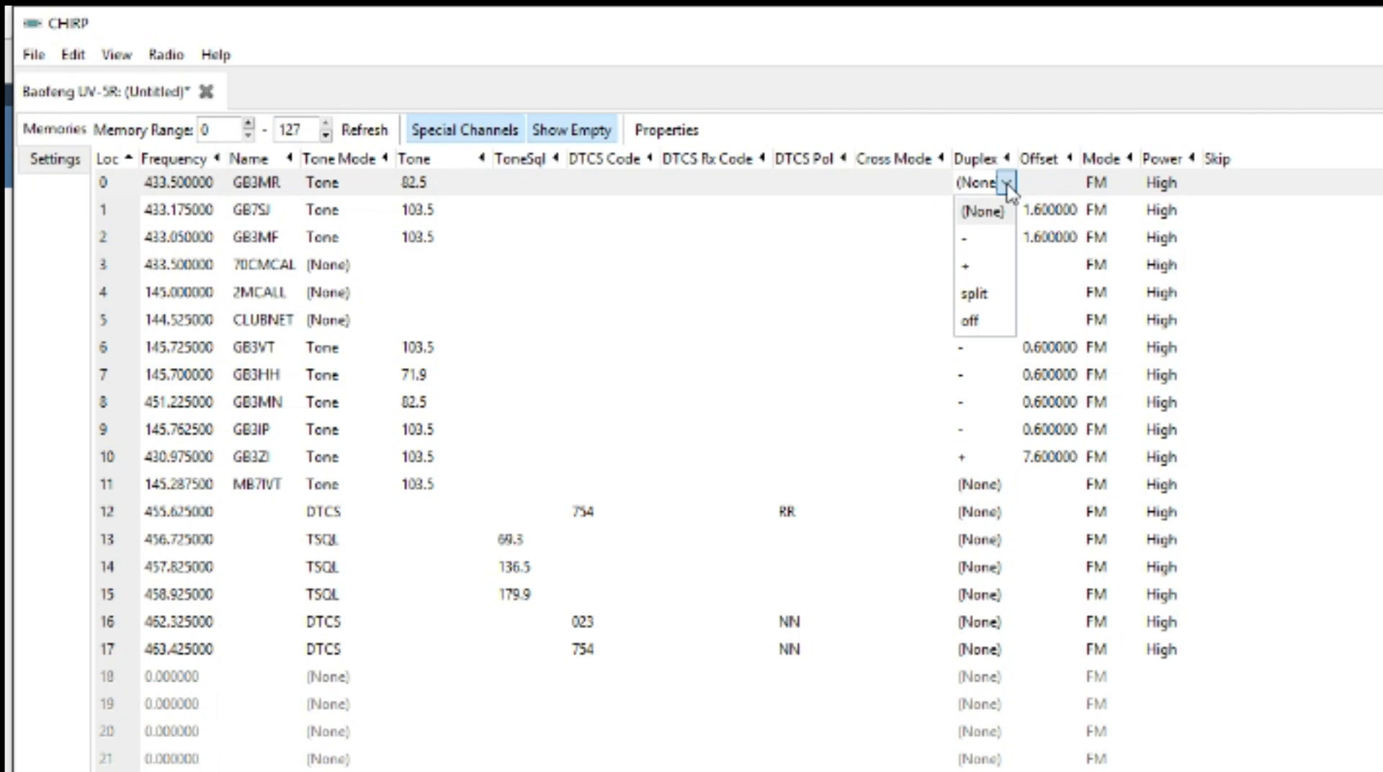
{"action": "left_click", "coordinate": [1002, 211]}
{"action": "left_click", "coordinate": [1005, 212]}
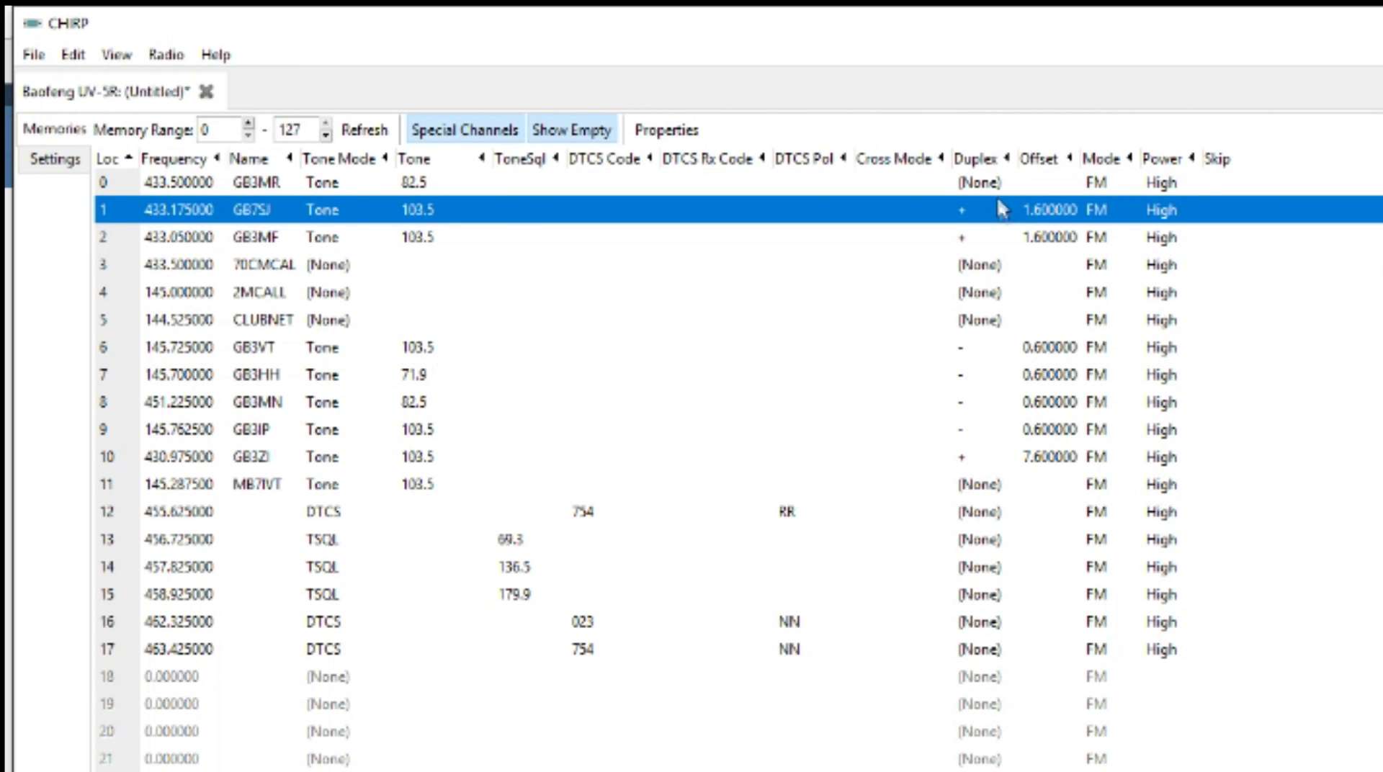
{"action": "left_click", "coordinate": [997, 189]}
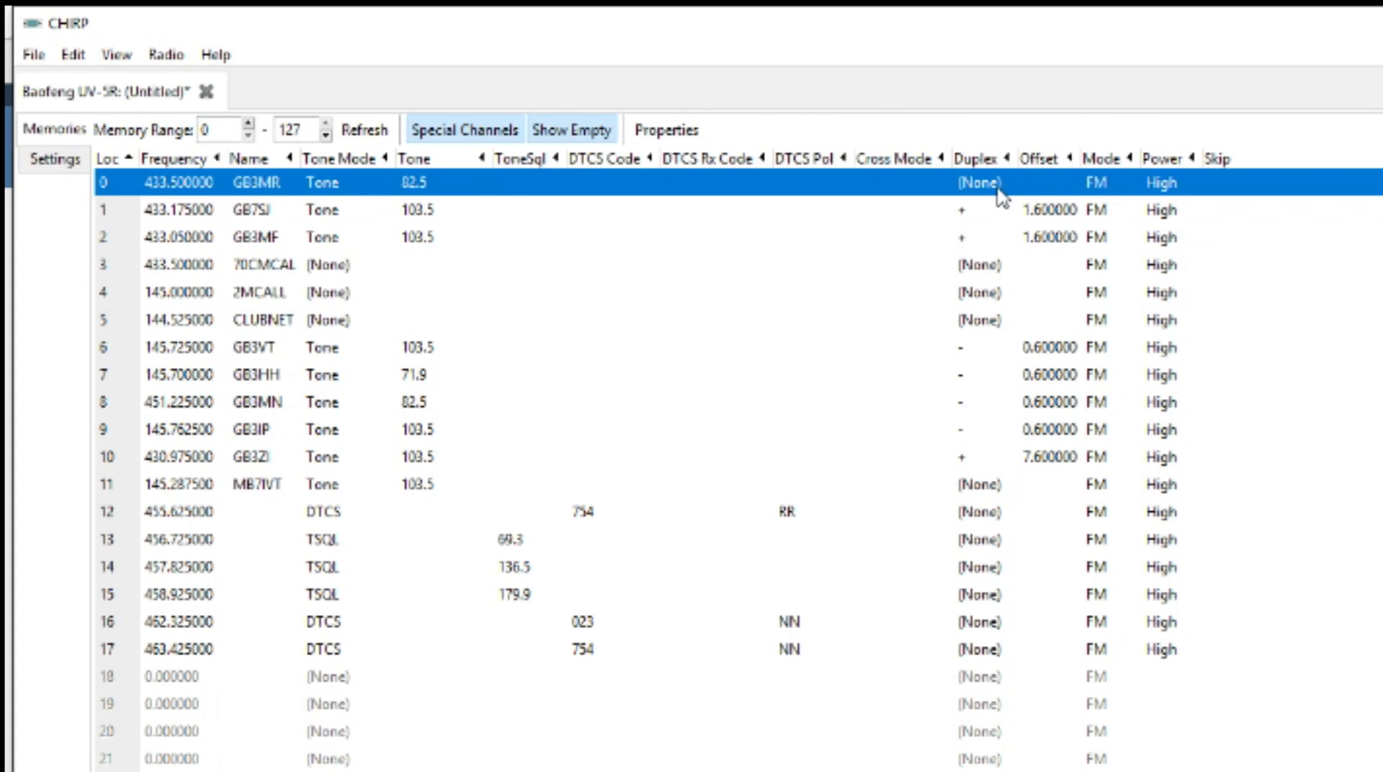
{"action": "left_click", "coordinate": [1001, 189]}
{"action": "left_click", "coordinate": [1006, 184]}
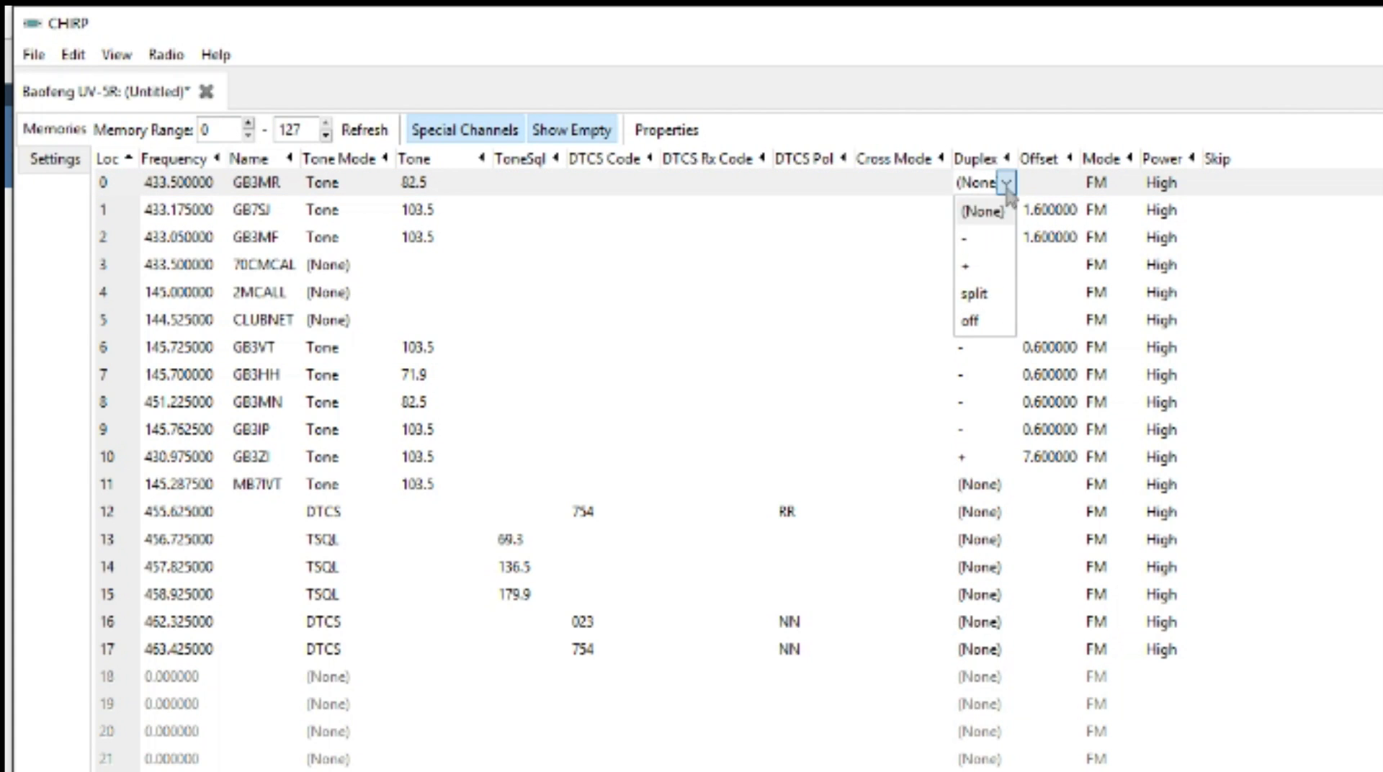
{"action": "left_click", "coordinate": [986, 270]}
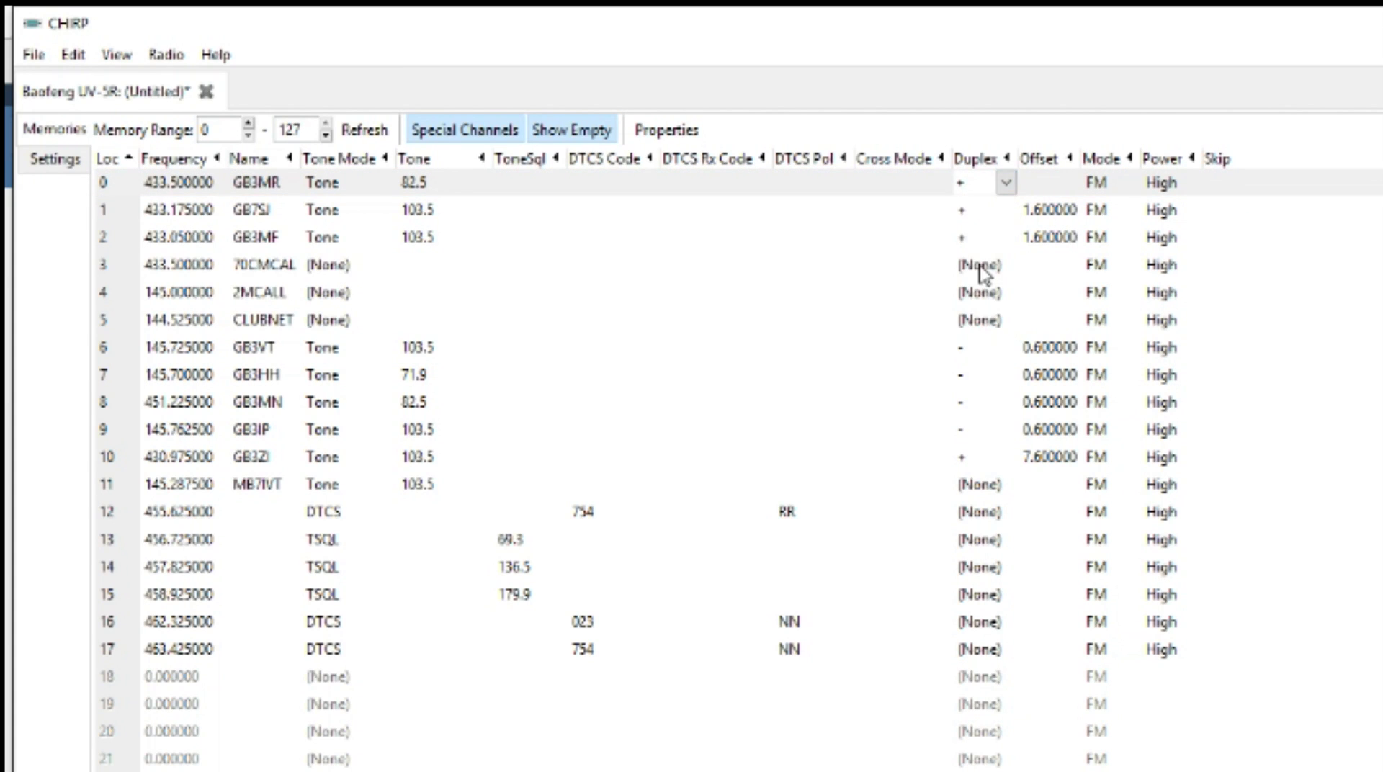
- Set the duplex offset of the GB3MR memory at location 0 to 1.60 MHz
{"action": "left_click", "coordinate": [1043, 182]}
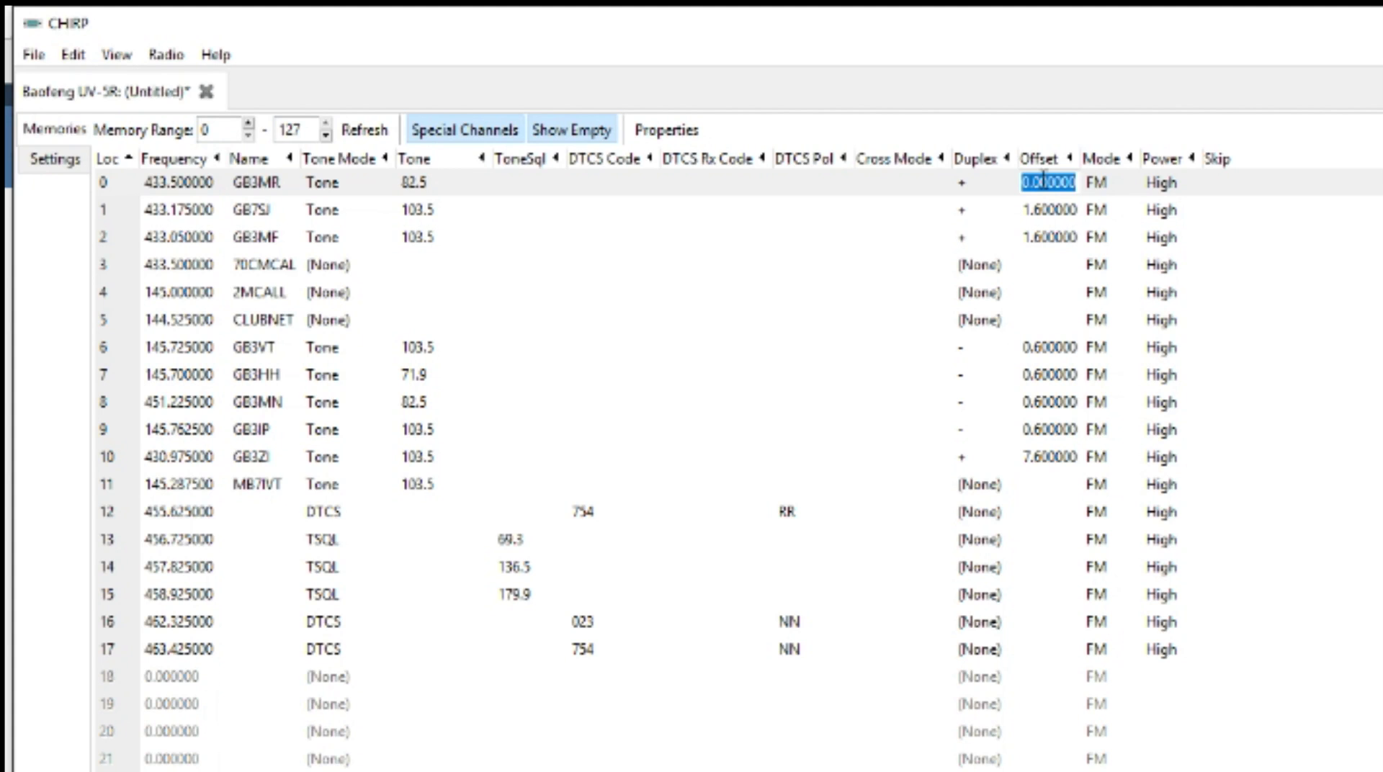
{"action": "type", "text": "1.60"}
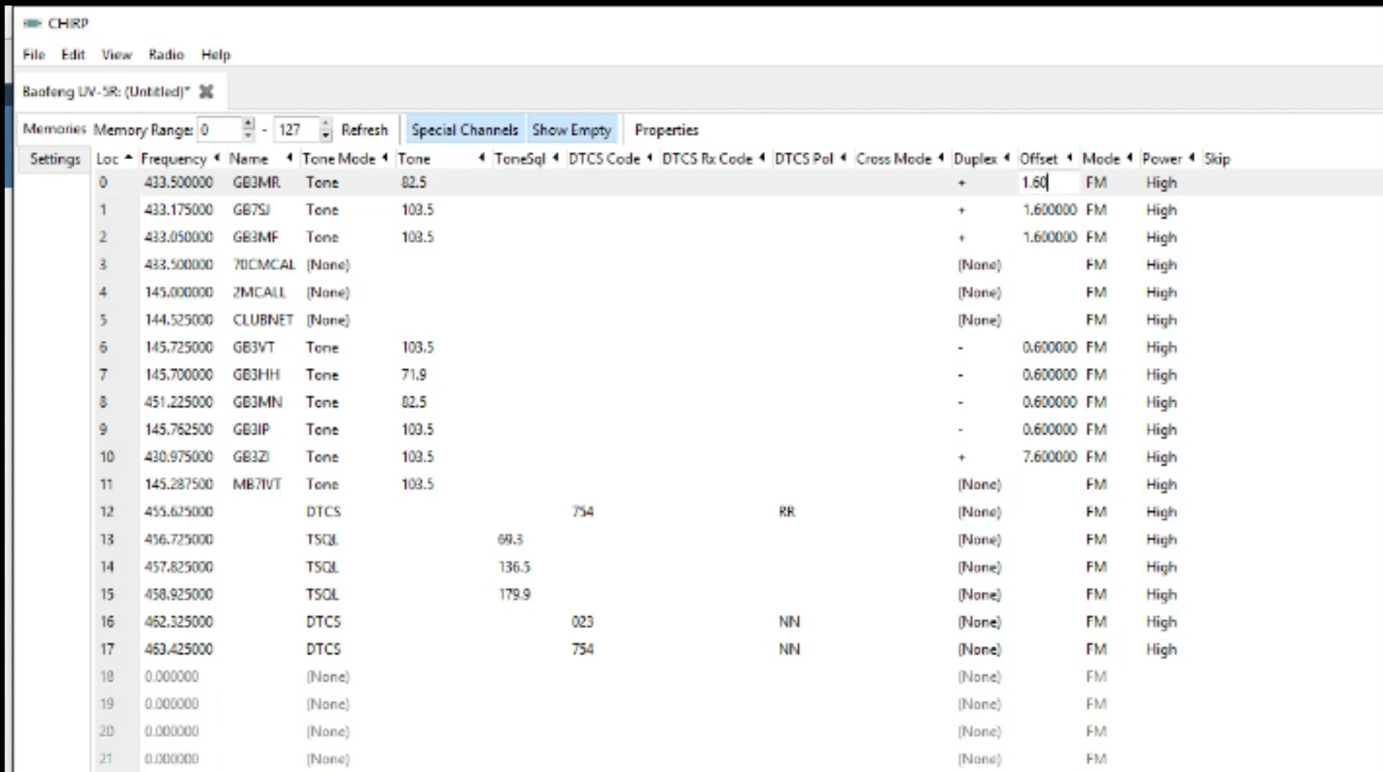
{"action": "key", "text": "Return"}
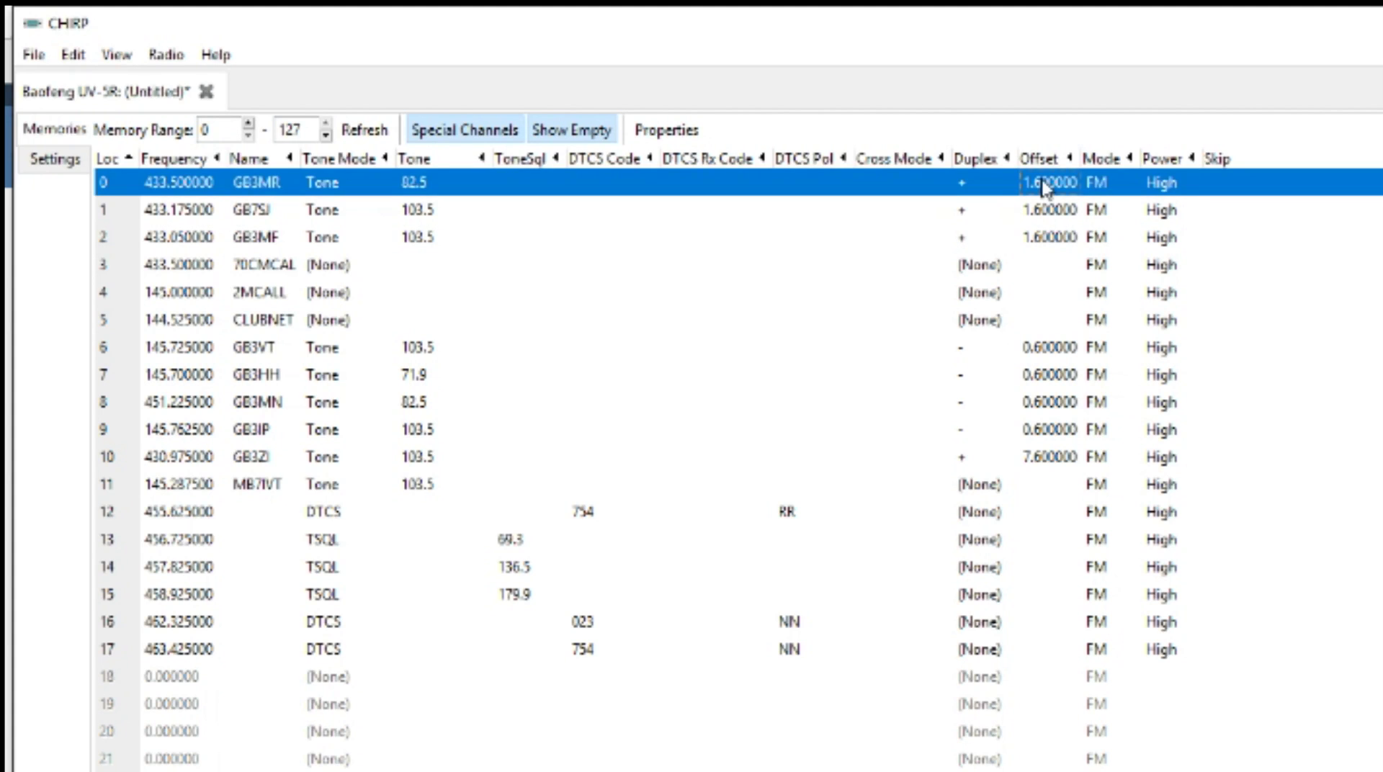
- Review the mode and power options for the memory at location 0, keeping FM and High
{"action": "left_click", "coordinate": [1118, 189]}
{"action": "left_click", "coordinate": [1128, 186]}
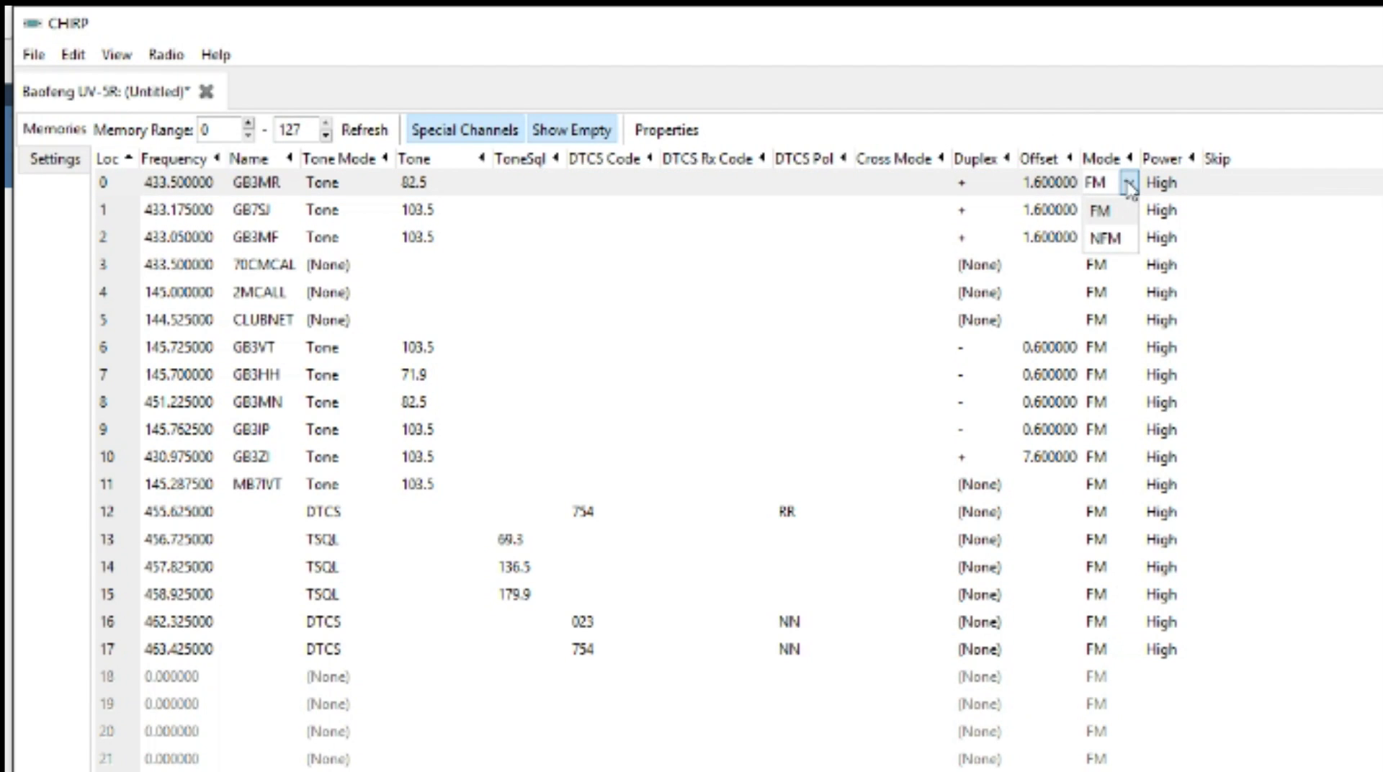
{"action": "left_click", "coordinate": [1128, 186]}
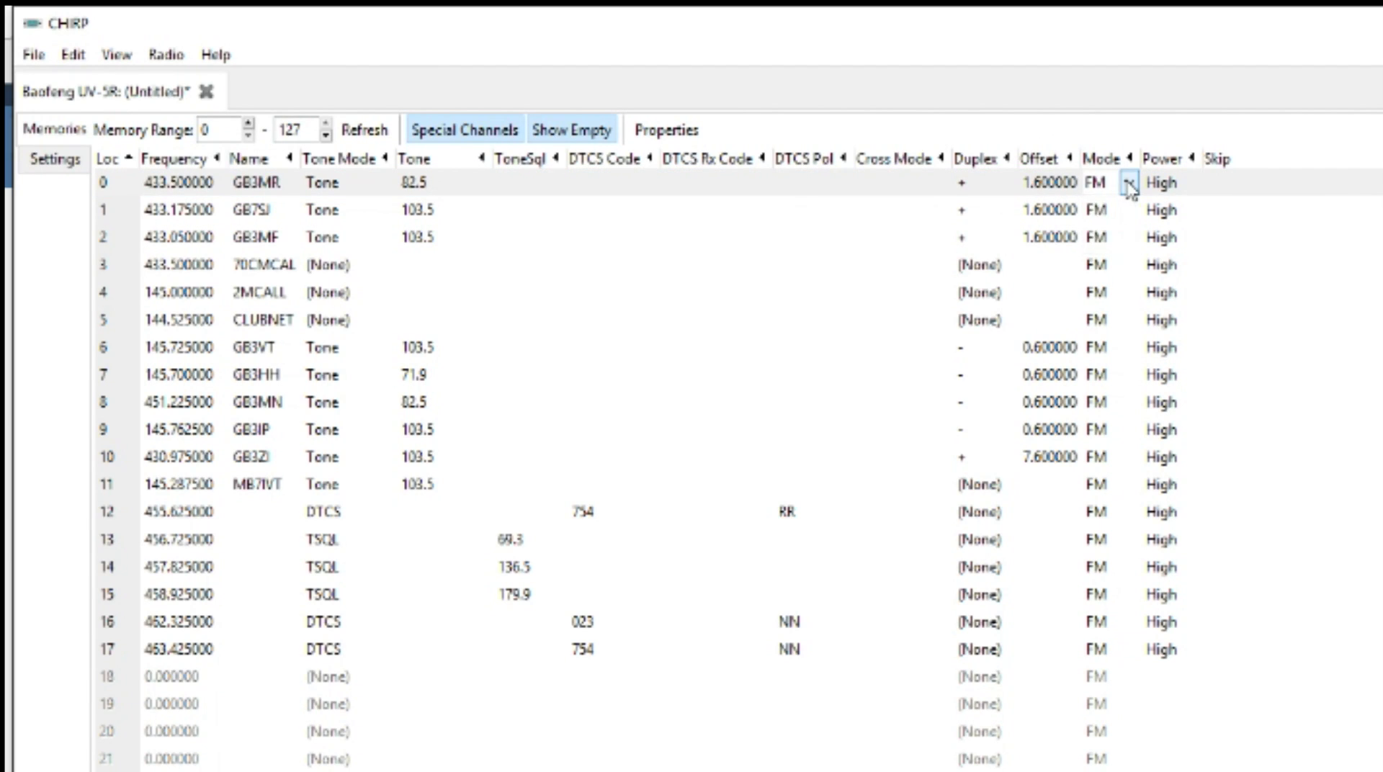
{"action": "left_click", "coordinate": [1181, 188]}
{"action": "left_click", "coordinate": [1192, 186]}
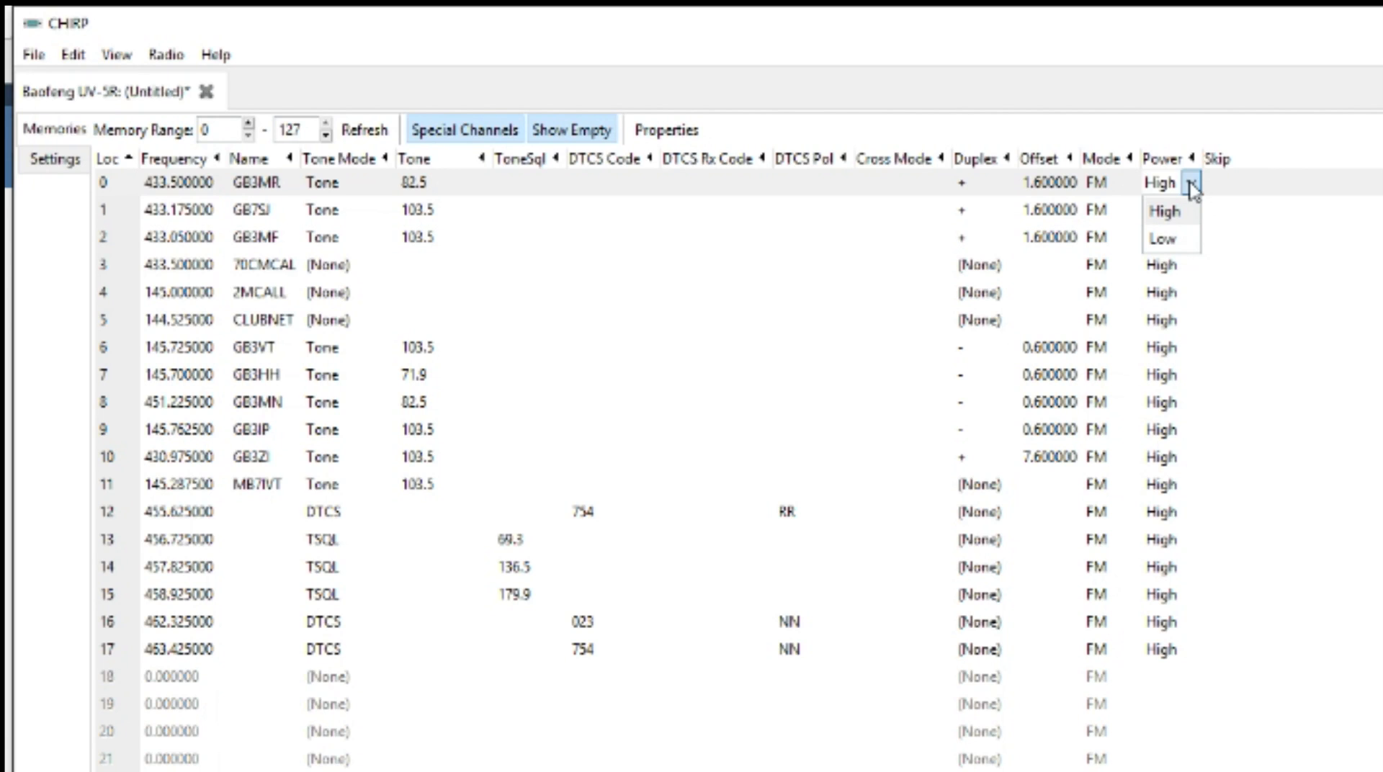
{"action": "left_click", "coordinate": [1193, 186]}
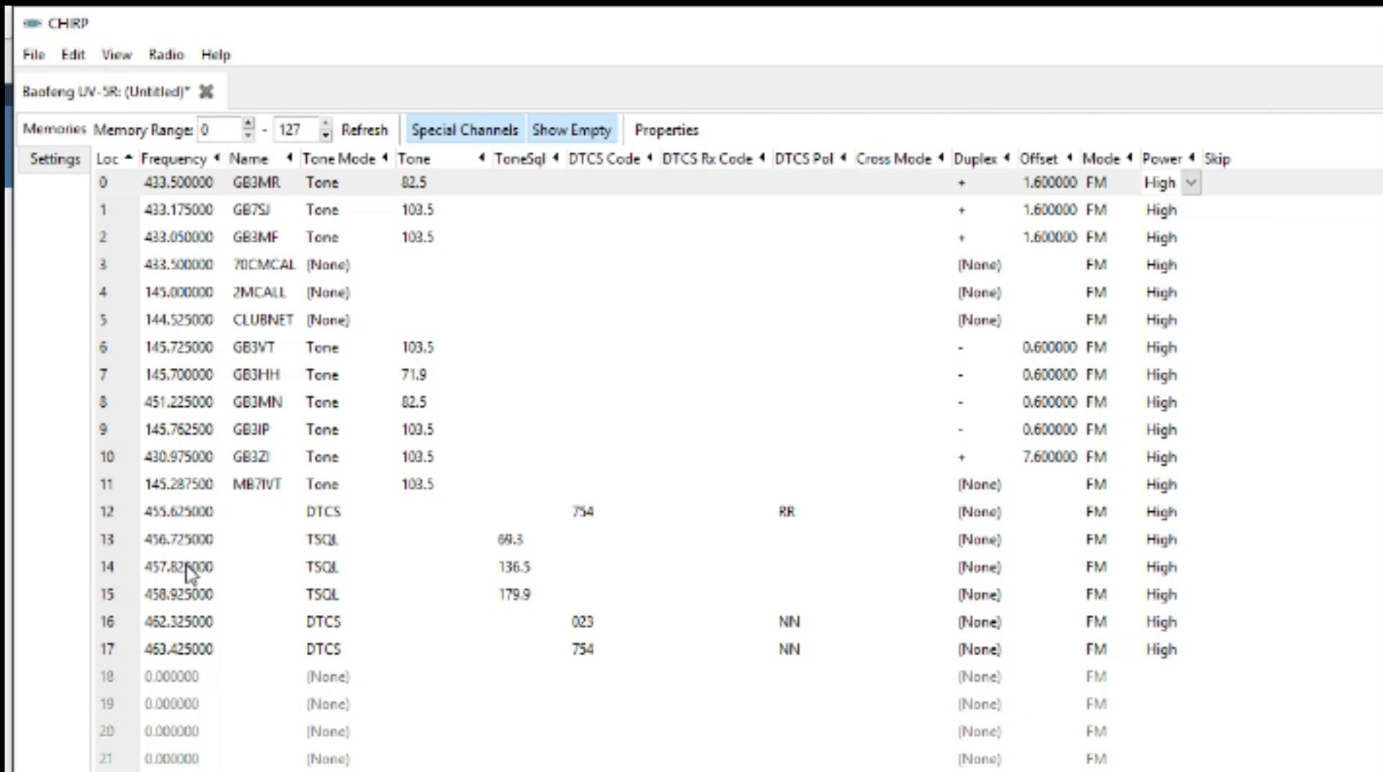
- Delete the unnamed memories at locations 12 through 17 and open location 12's empty frequency for editing
{"action": "left_click", "coordinate": [195, 519]}
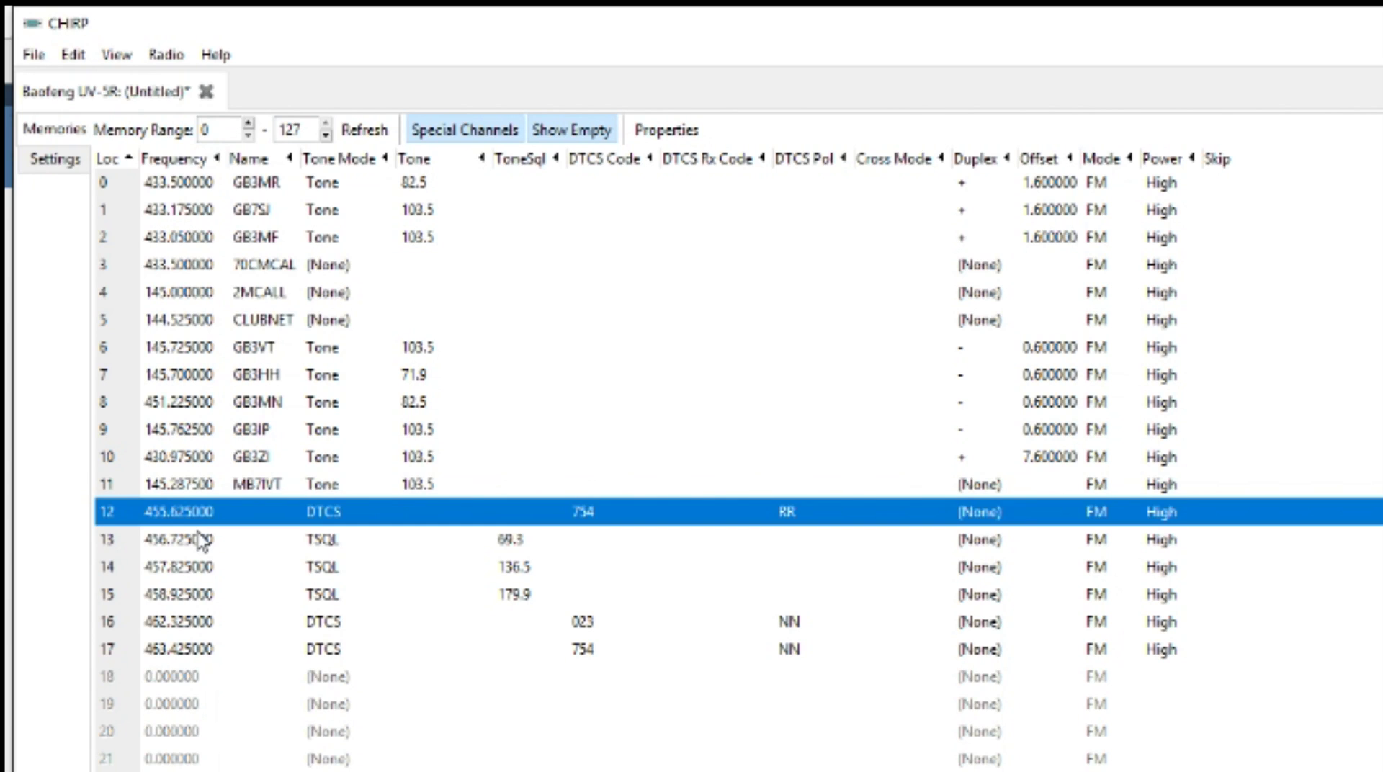
{"action": "left_click", "coordinate": [204, 648], "text": "shift"}
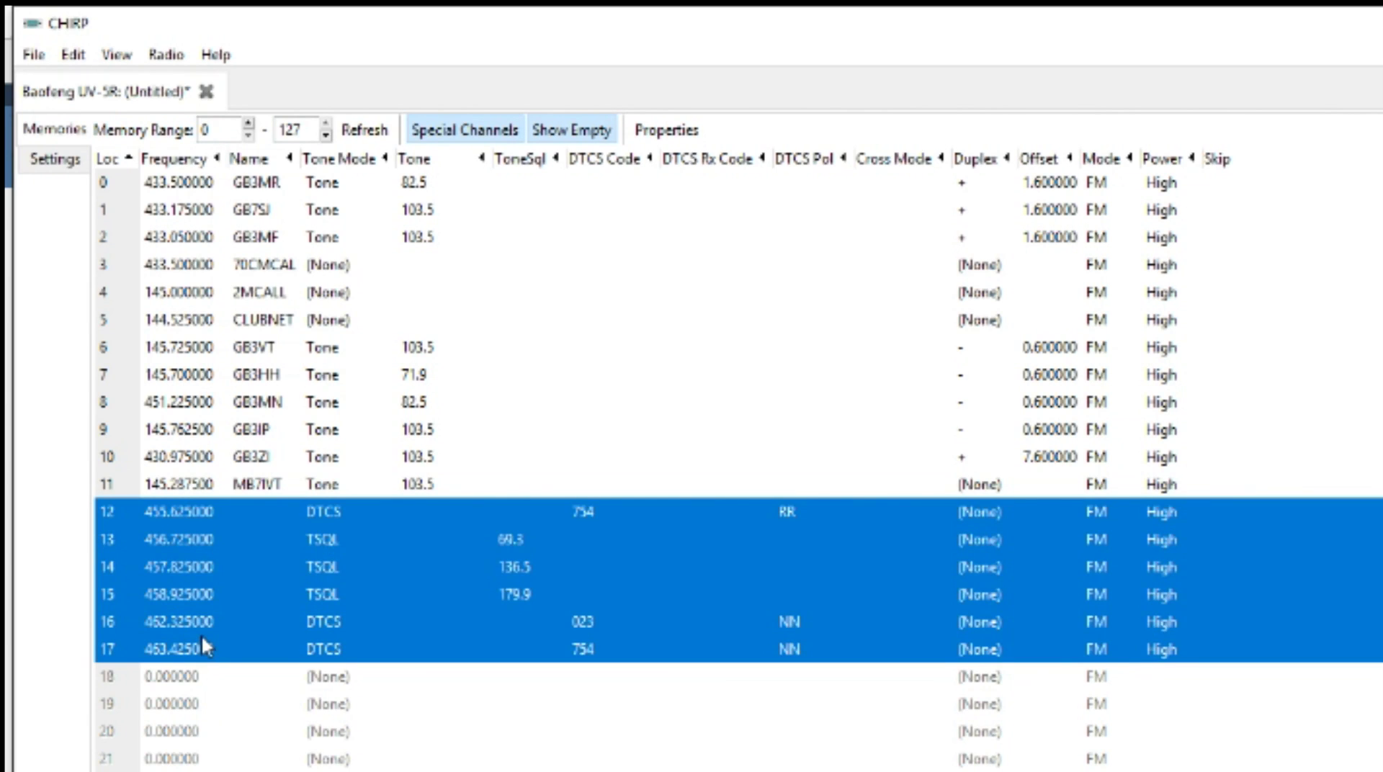
{"action": "key", "text": "Delete"}
{"action": "left_click", "coordinate": [180, 512]}
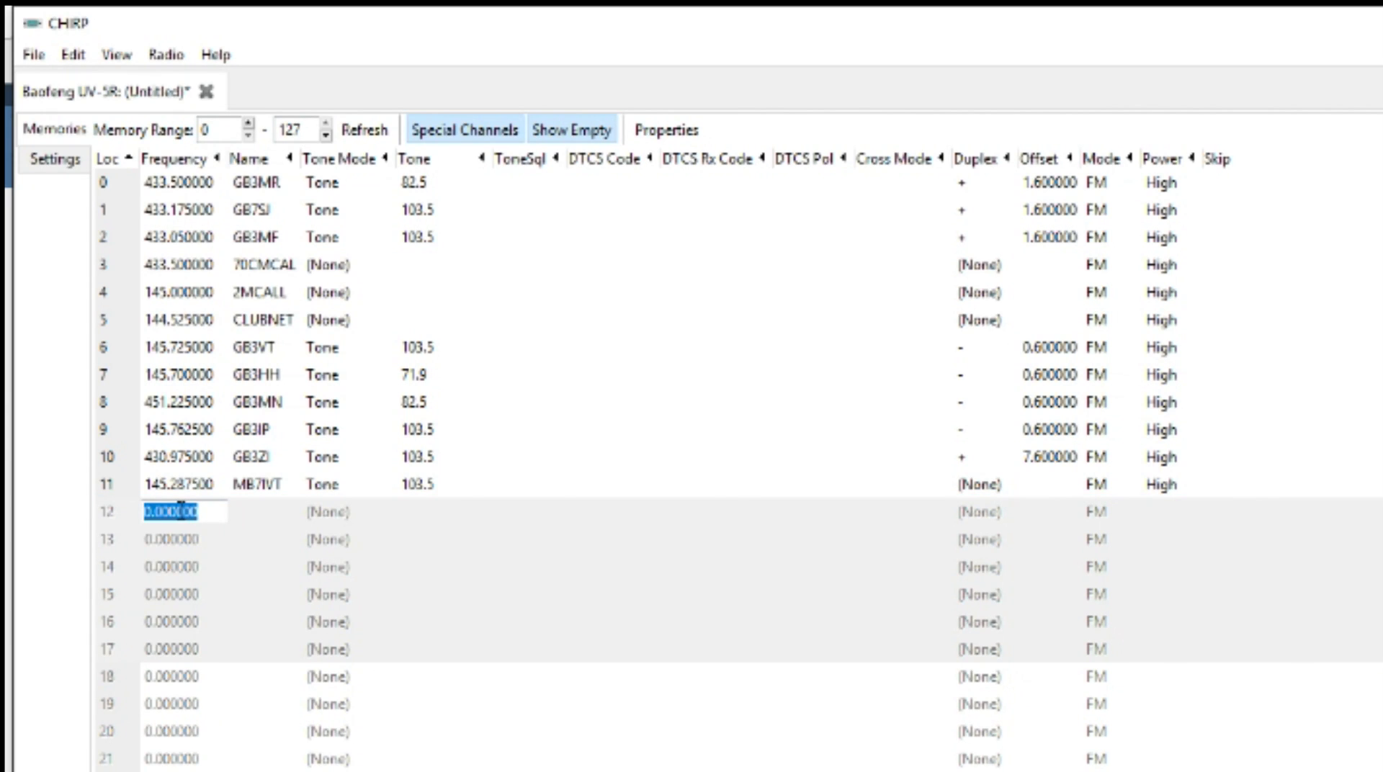
- Look at the stock configurations and data sources, view the RadioReference.com query form and dismiss it
{"action": "left_click", "coordinate": [162, 56]}
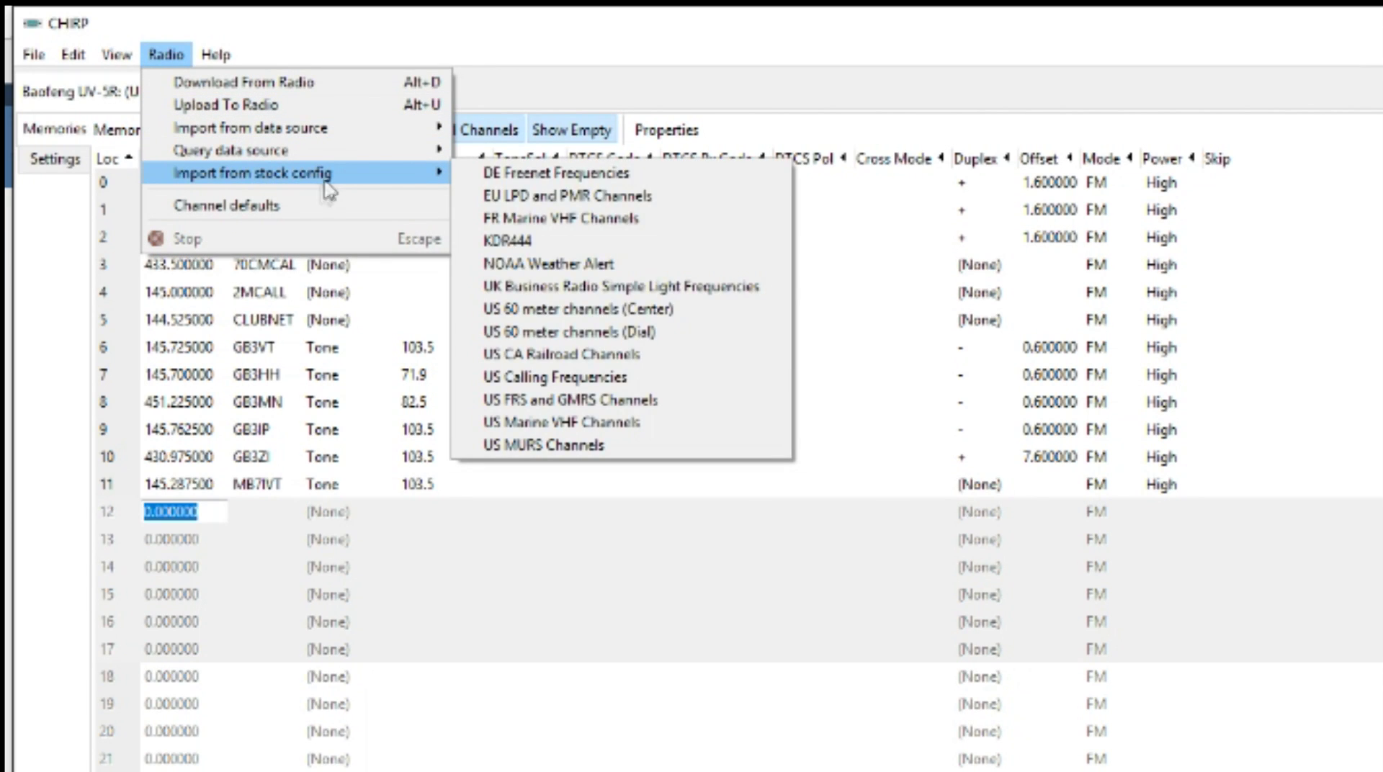
{"action": "mouse_move", "coordinate": [349, 160]}
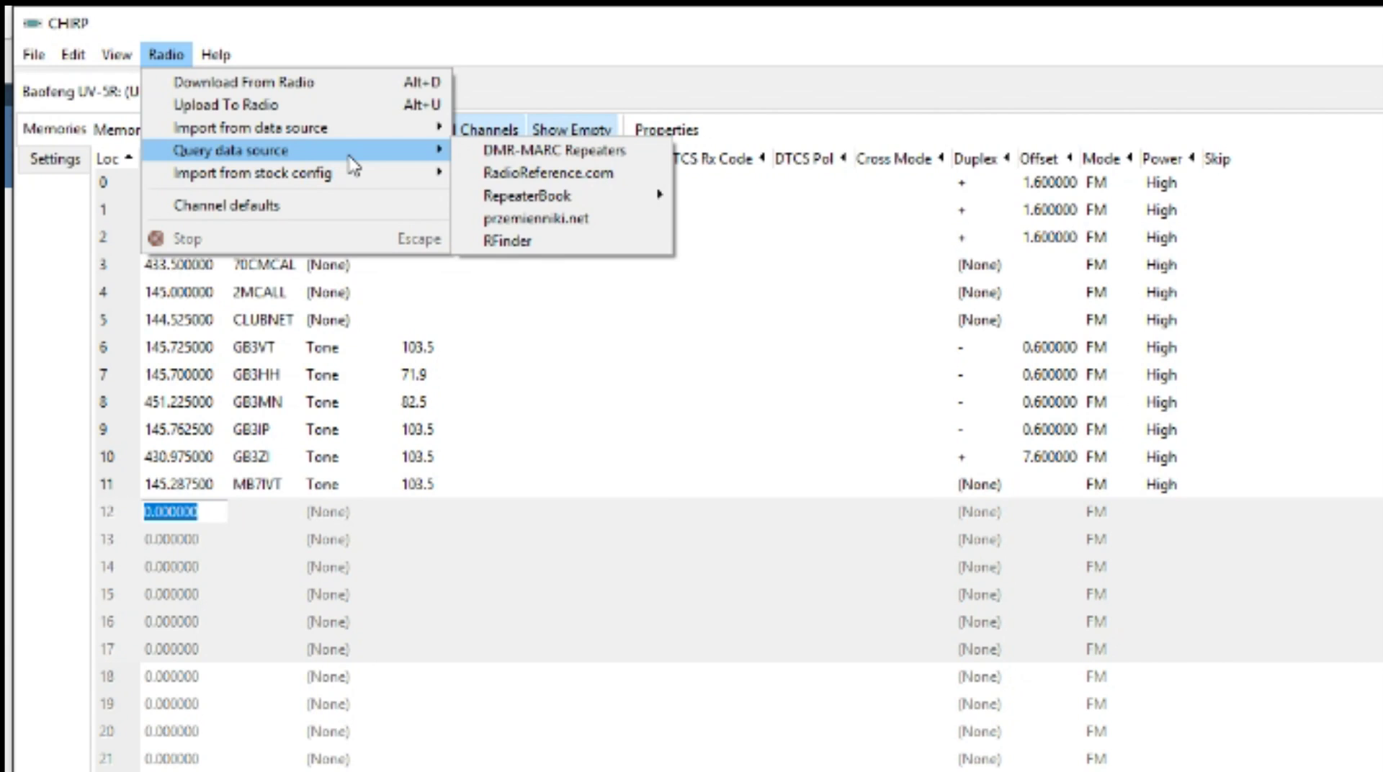
{"action": "left_click", "coordinate": [561, 182]}
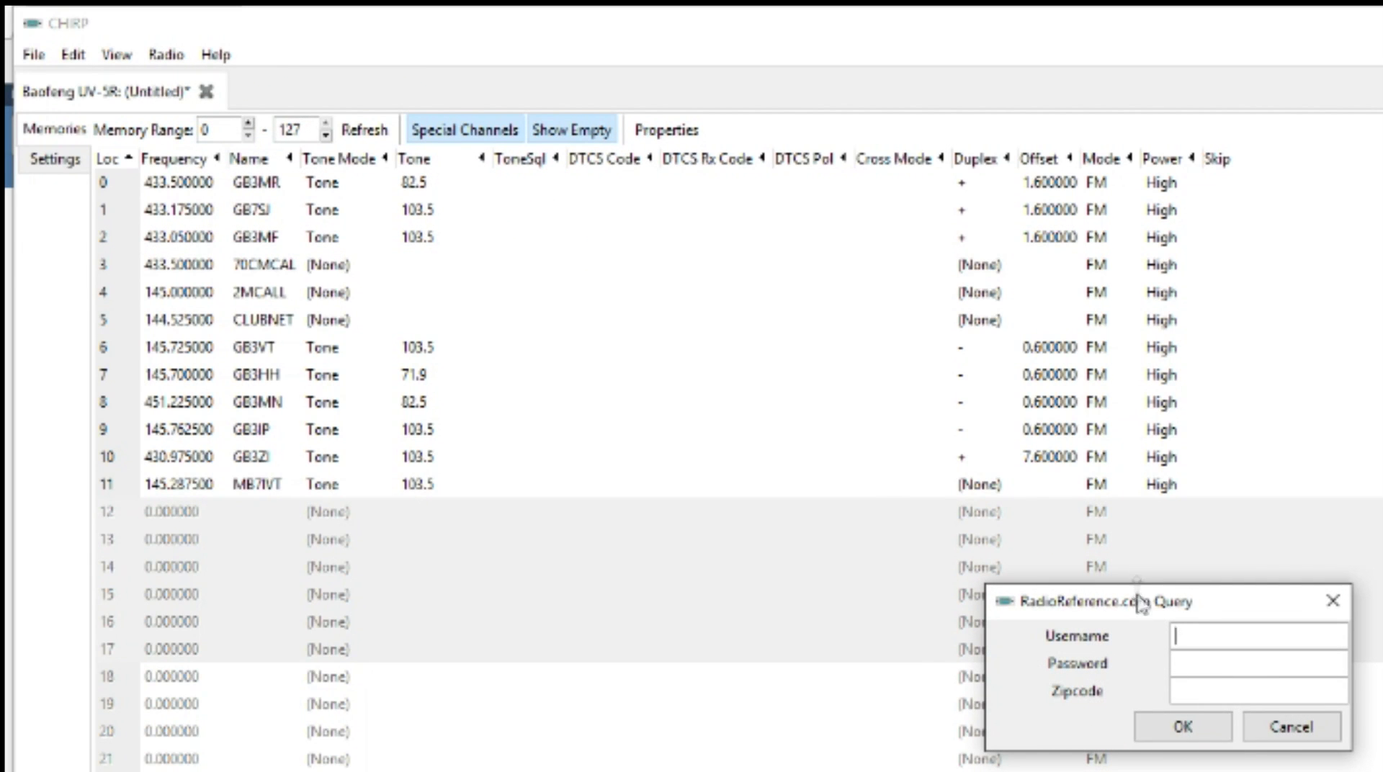
{"action": "left_click_drag", "start_coordinate": [1139, 604], "coordinate": [393, 409]}
{"action": "left_click", "coordinate": [543, 534]}
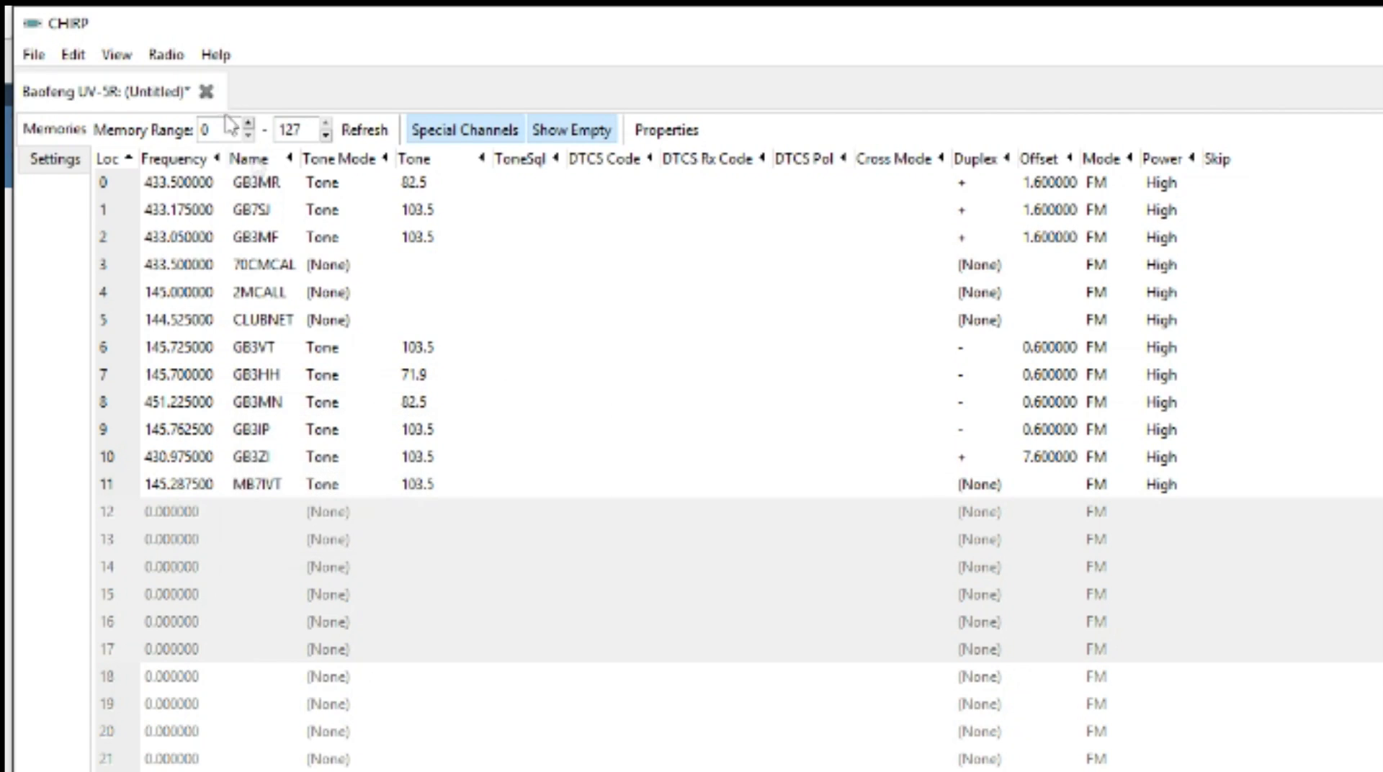
- Run a RepeaterBook political query for Lyon County, Nevada, on 70 centimeters (440MHz), view the resulting repeater list and close it
{"action": "left_click", "coordinate": [164, 55]}
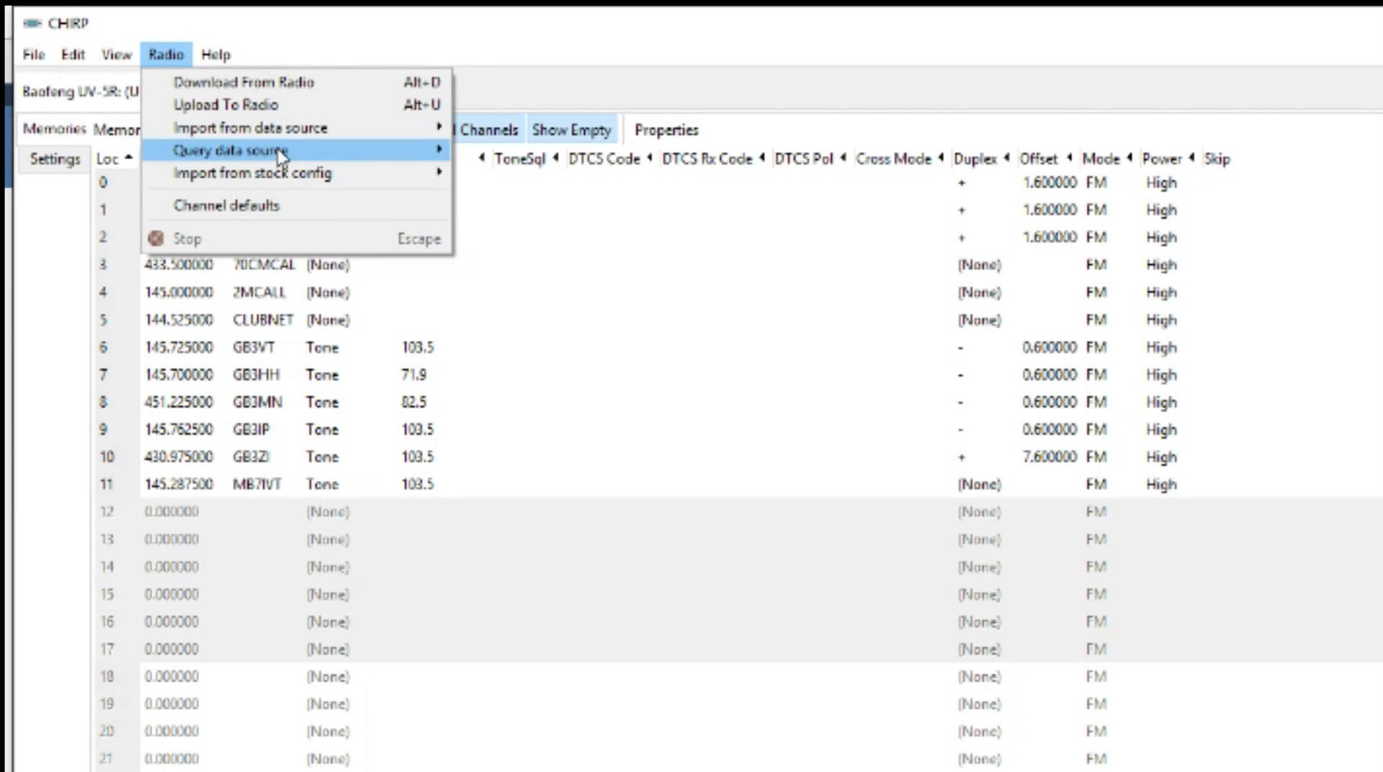
{"action": "mouse_move", "coordinate": [281, 154]}
{"action": "mouse_move", "coordinate": [611, 199]}
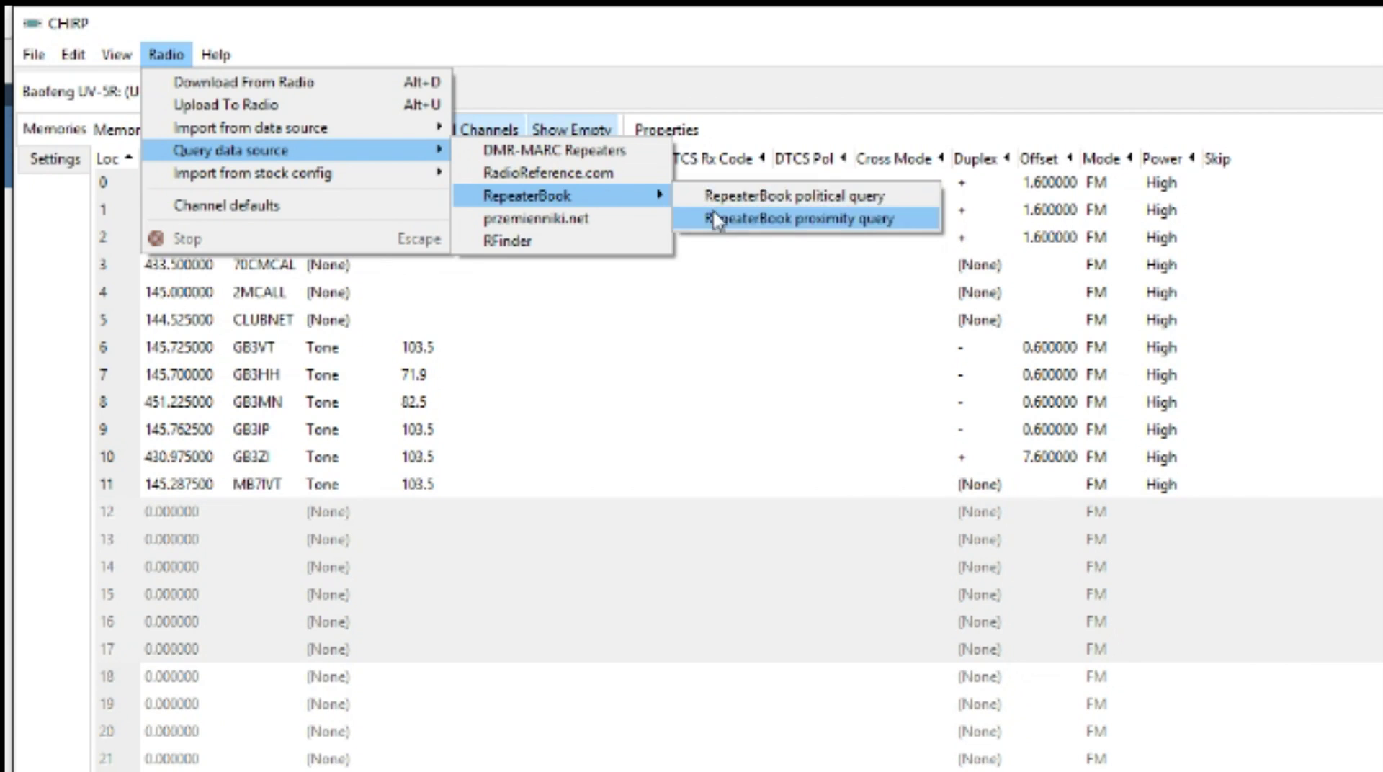
{"action": "left_click", "coordinate": [749, 203]}
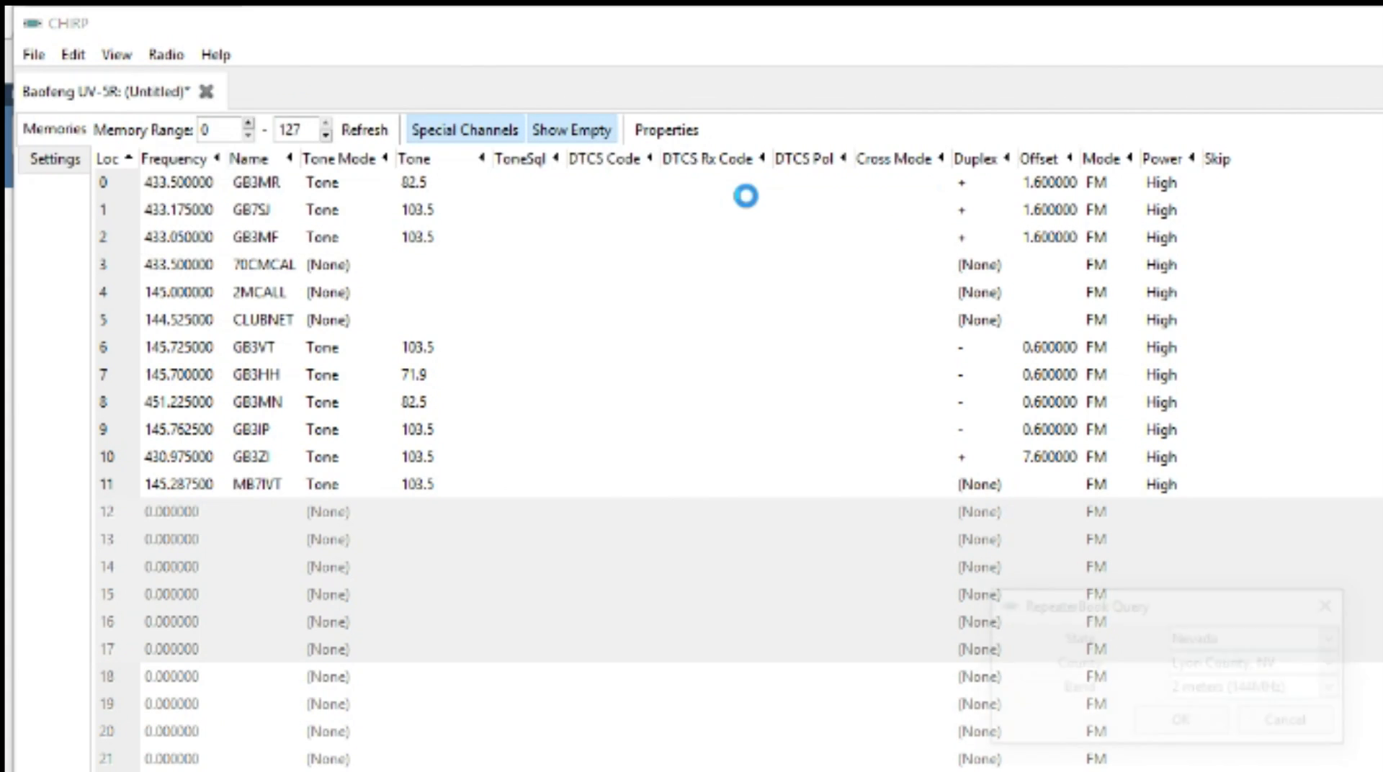
{"action": "left_click_drag", "start_coordinate": [1066, 696], "coordinate": [320, 320]}
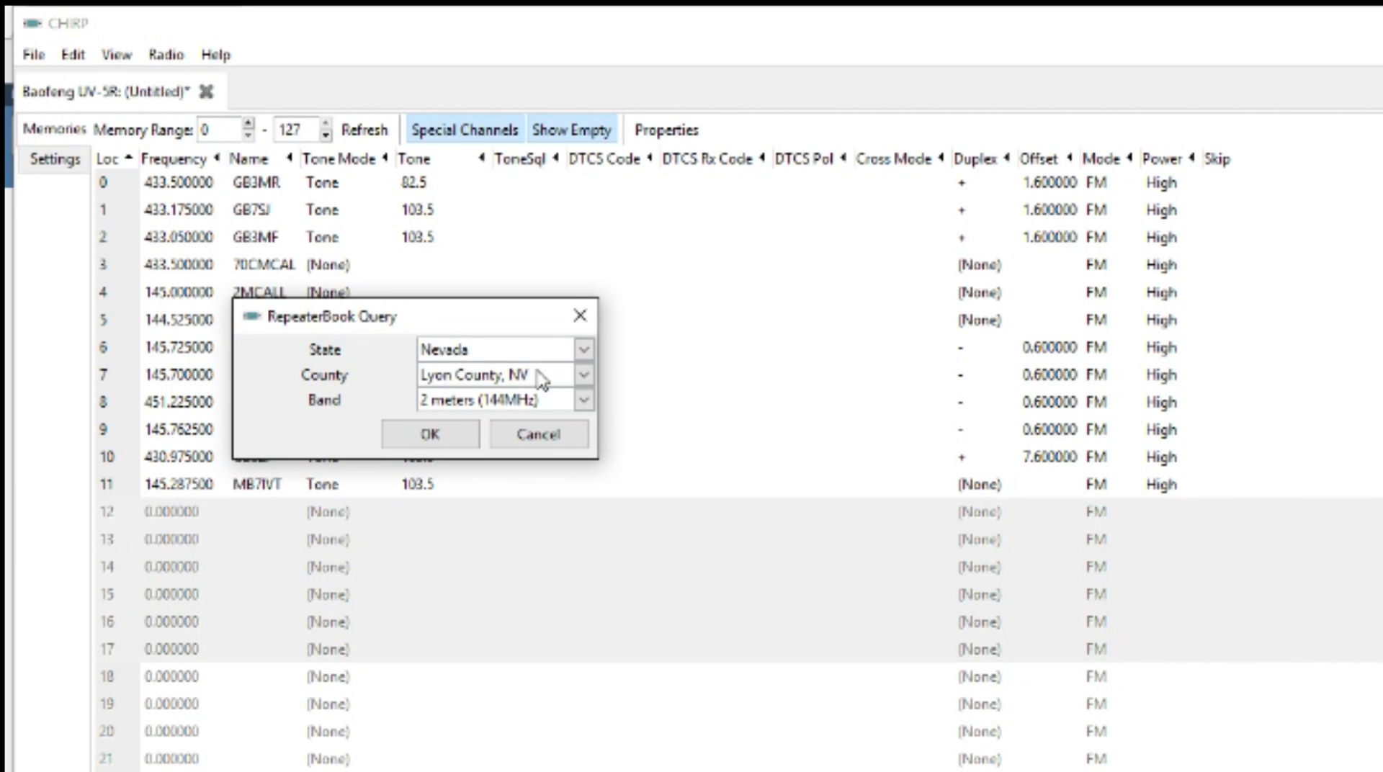
{"action": "left_click", "coordinate": [583, 401]}
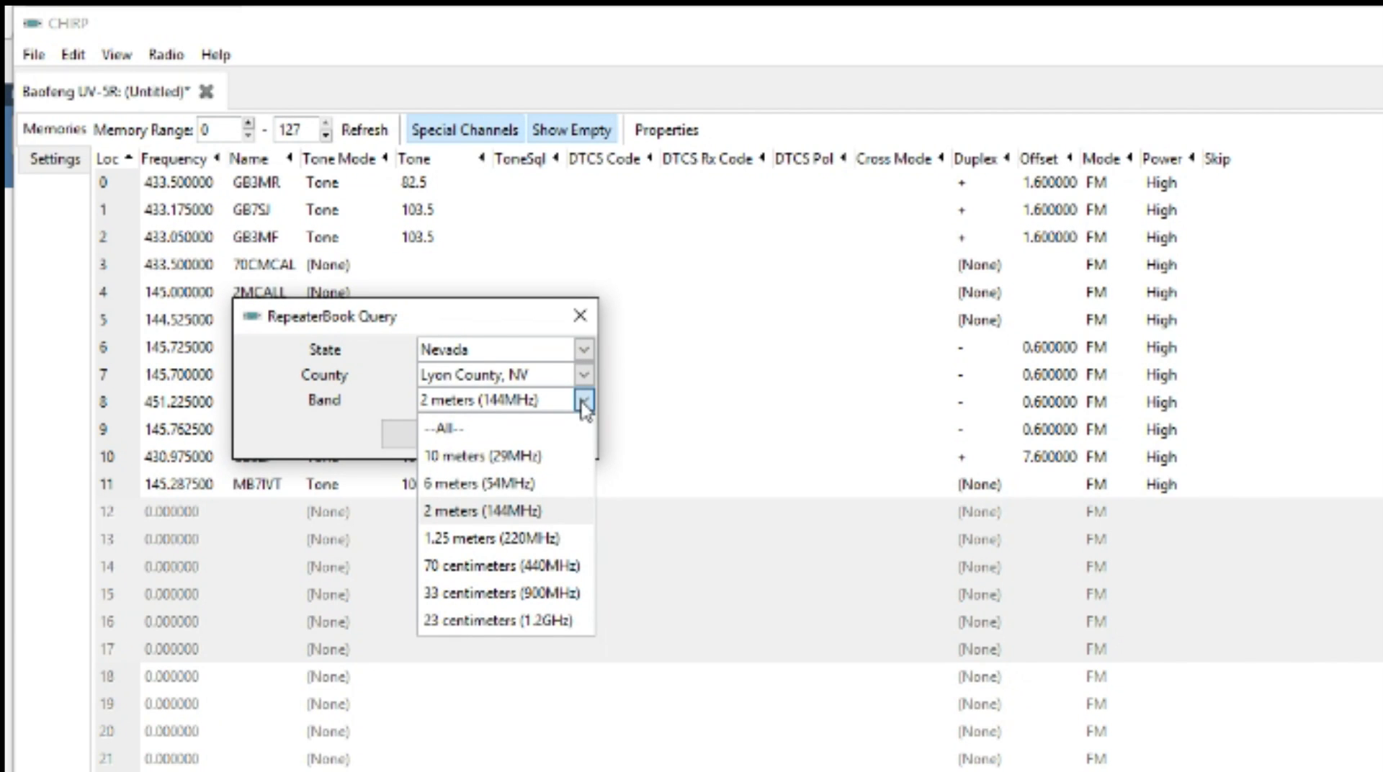
{"action": "left_click", "coordinate": [502, 565]}
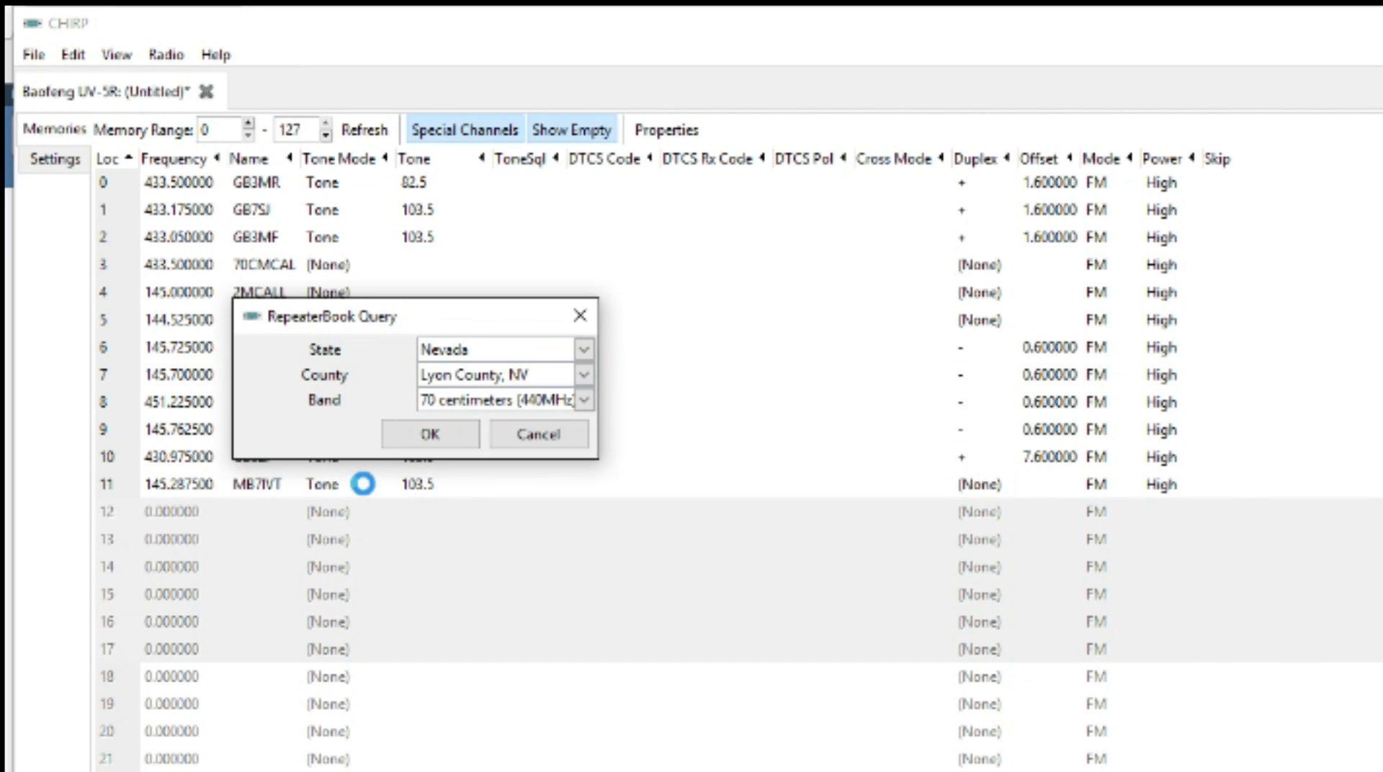
{"action": "left_click", "coordinate": [415, 440]}
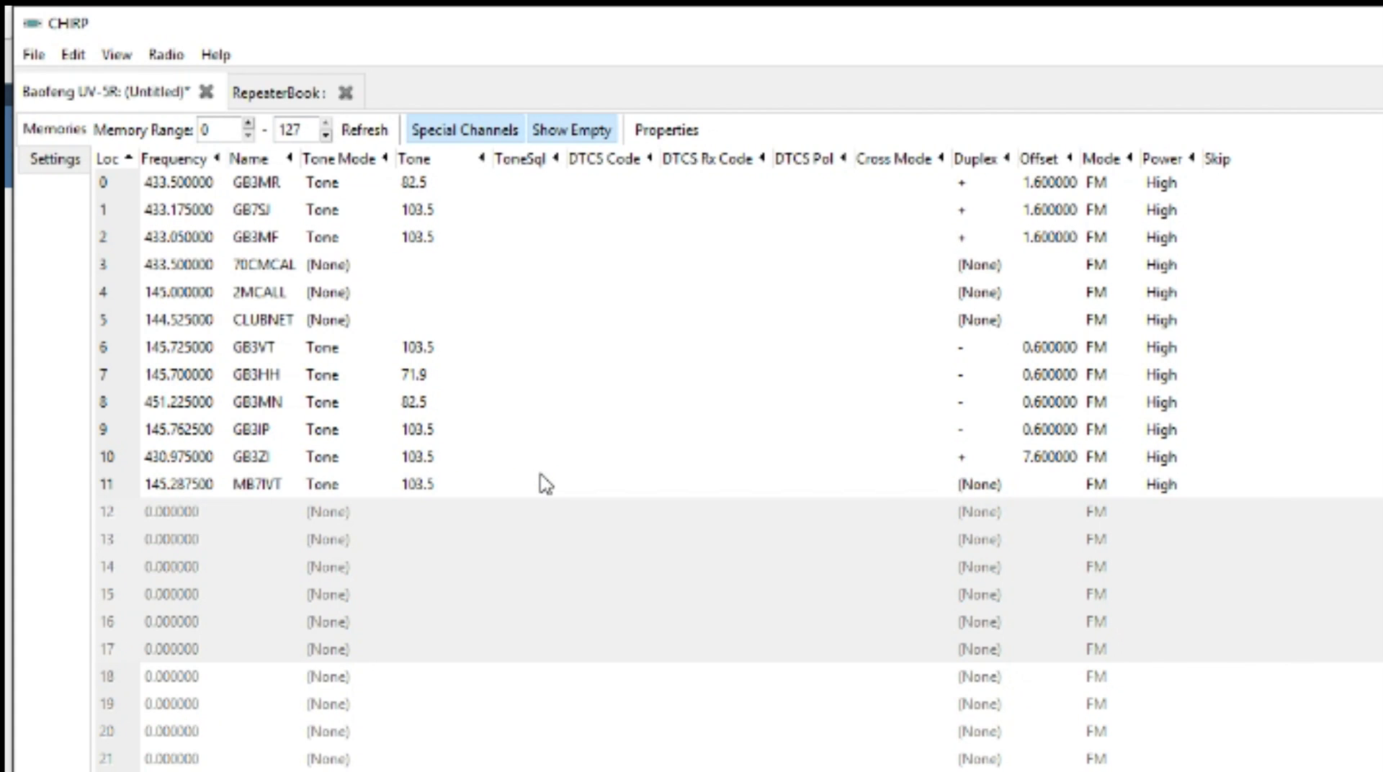
{"action": "left_click", "coordinate": [286, 94]}
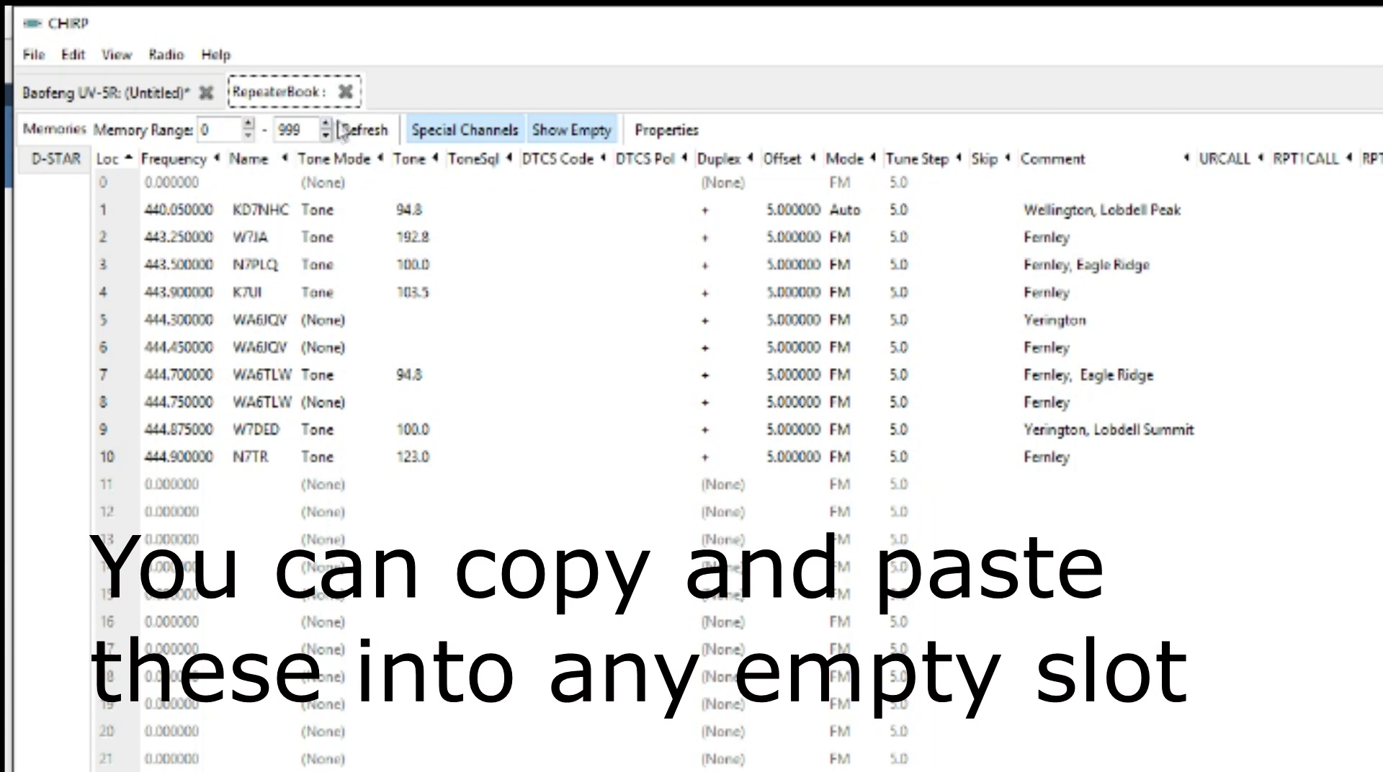
{"action": "left_click", "coordinate": [345, 91]}
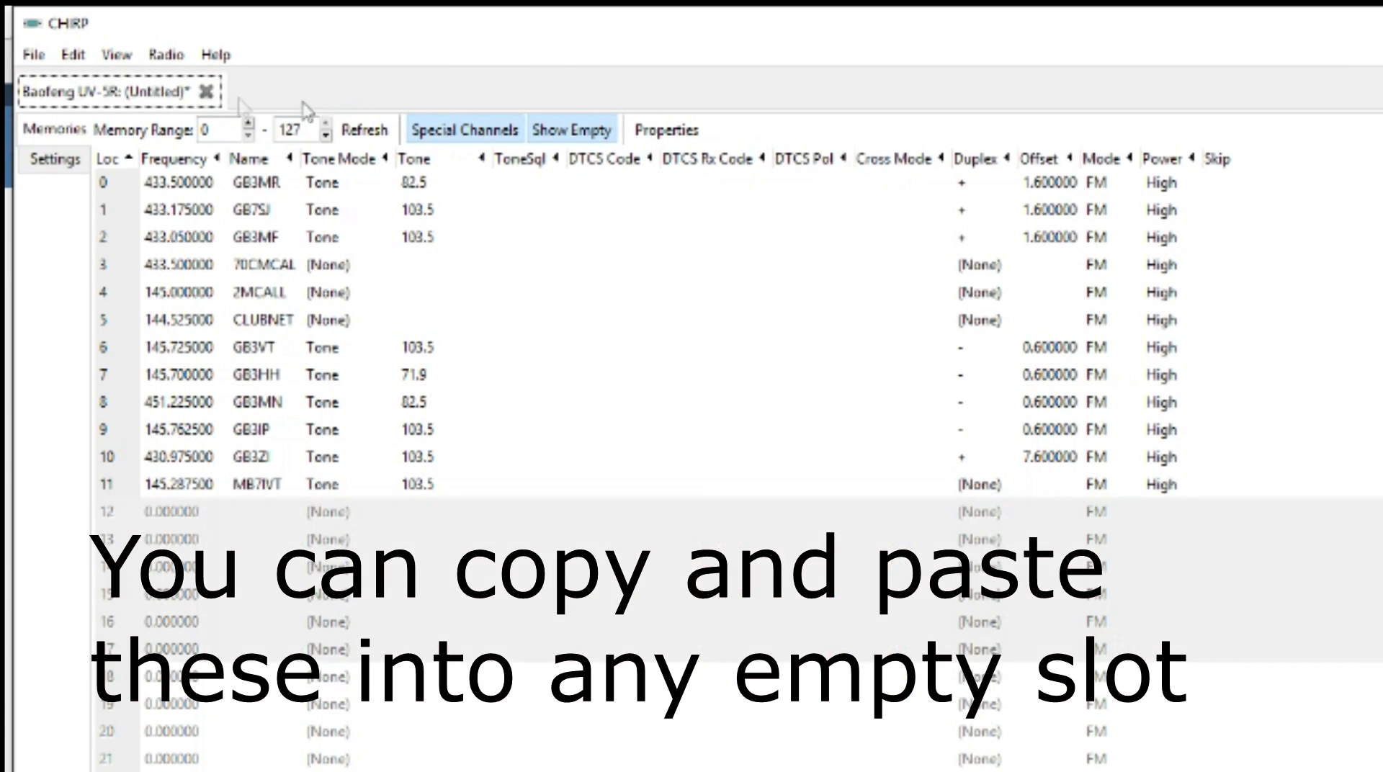
- Try a RepeaterBook proximity query with location nevada and band 2 meters (144MHz), leaving the distance empty
{"action": "left_click", "coordinate": [165, 55]}
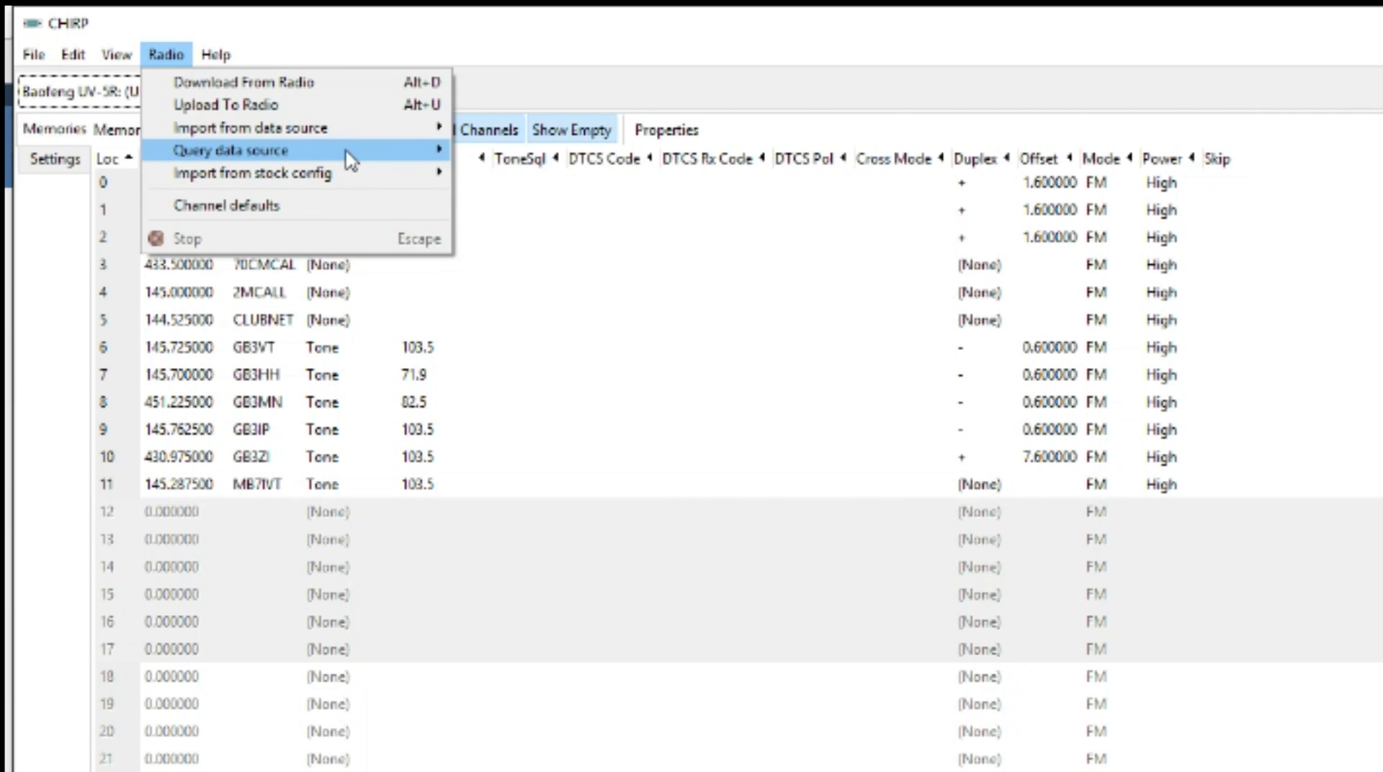
{"action": "mouse_move", "coordinate": [651, 197]}
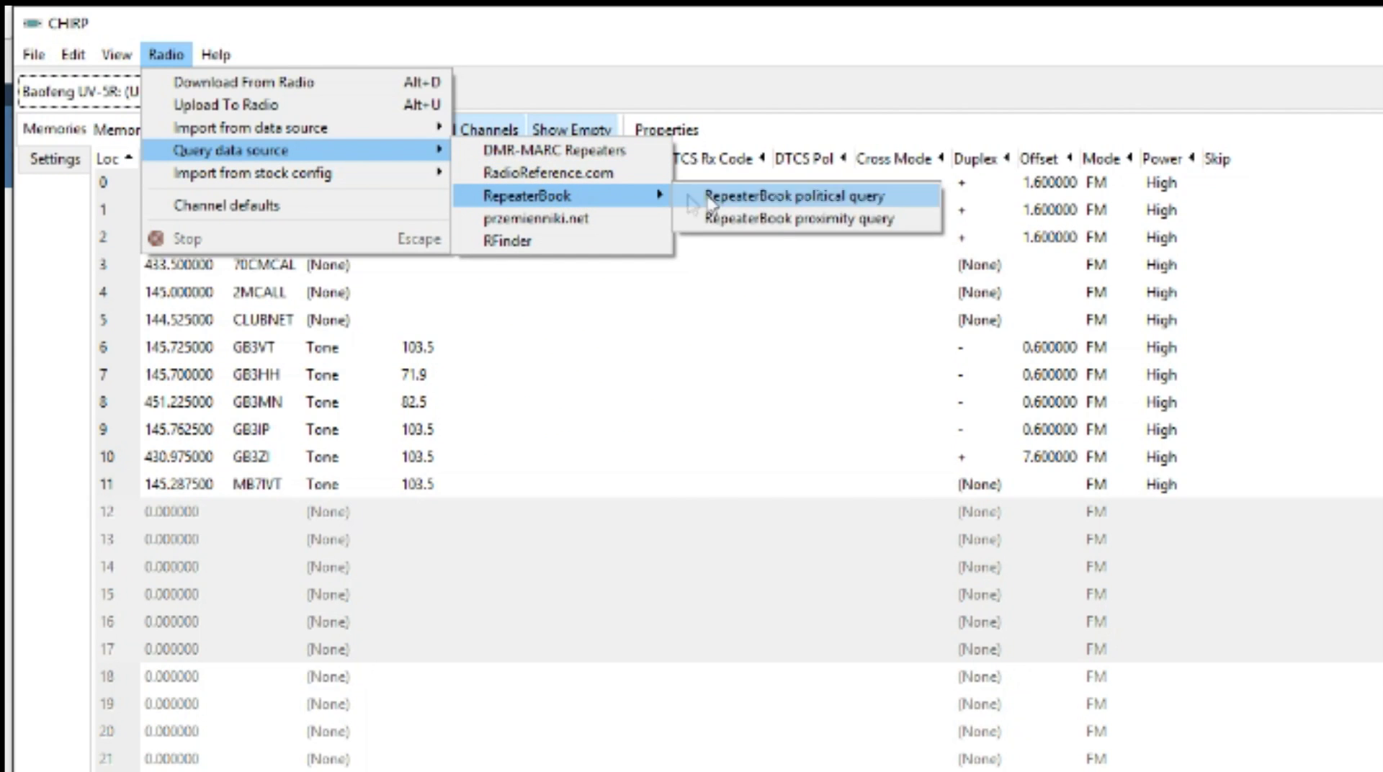
{"action": "left_click", "coordinate": [775, 227]}
{"action": "left_click_drag", "start_coordinate": [1156, 602], "coordinate": [519, 391]}
{"action": "left_click", "coordinate": [691, 480]}
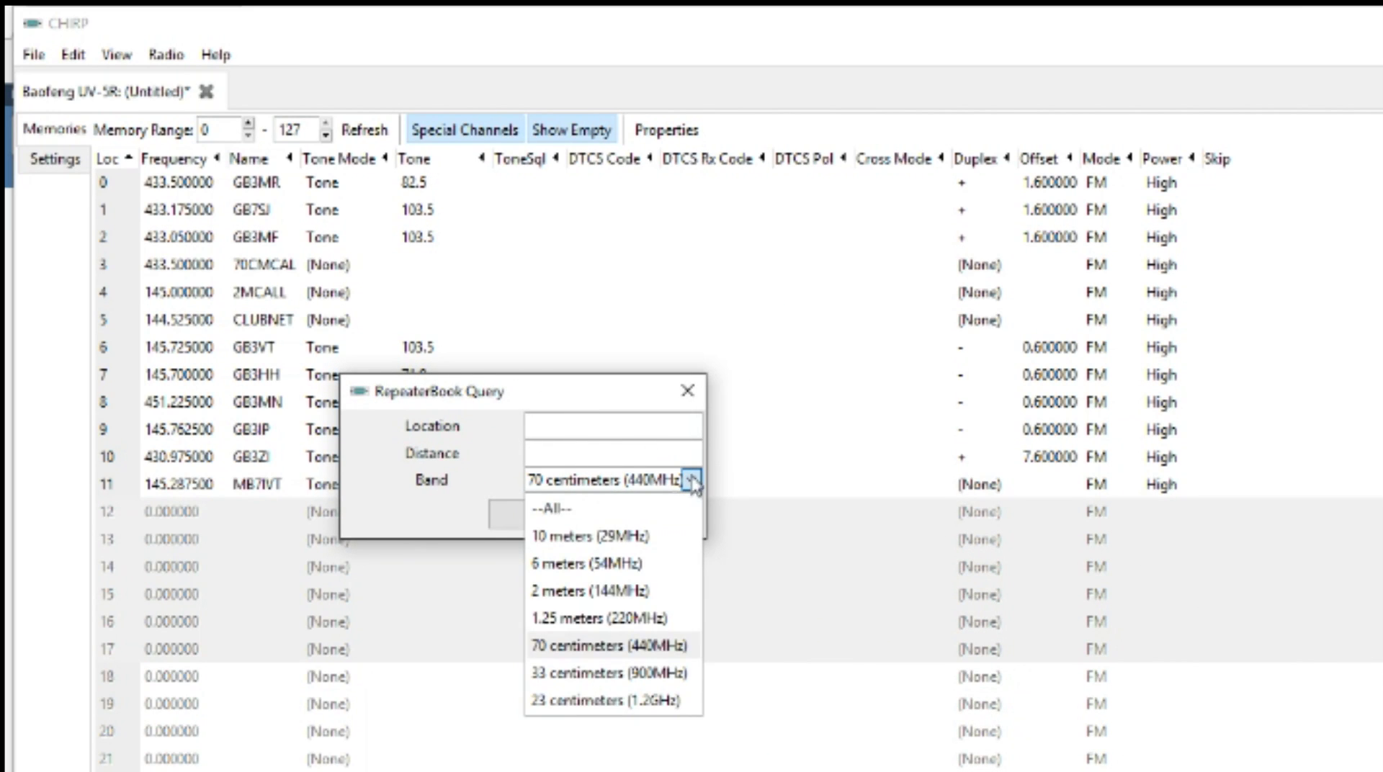
{"action": "left_click", "coordinate": [618, 594]}
{"action": "left_click", "coordinate": [548, 427]}
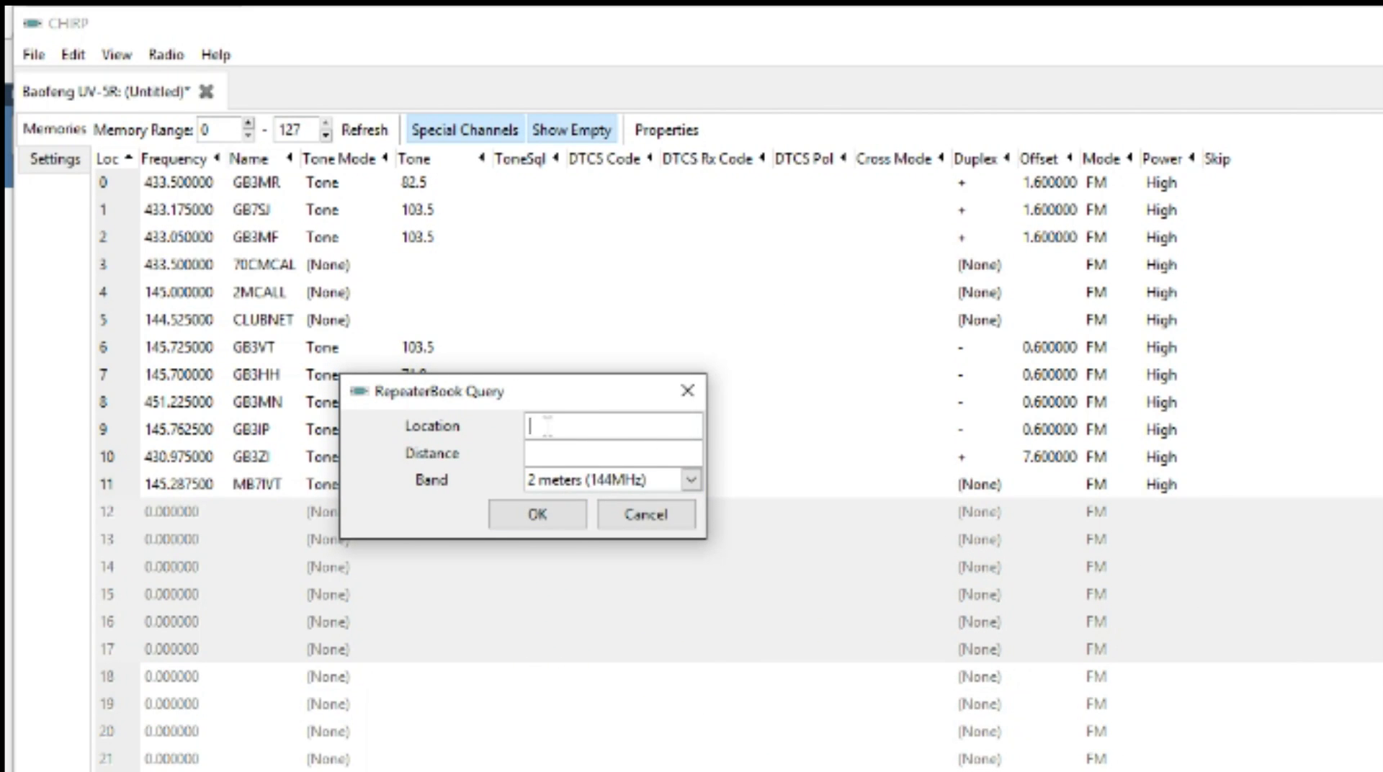
{"action": "left_click", "coordinate": [548, 427]}
{"action": "type", "text": "nevada"}
{"action": "left_click", "coordinate": [521, 519]}
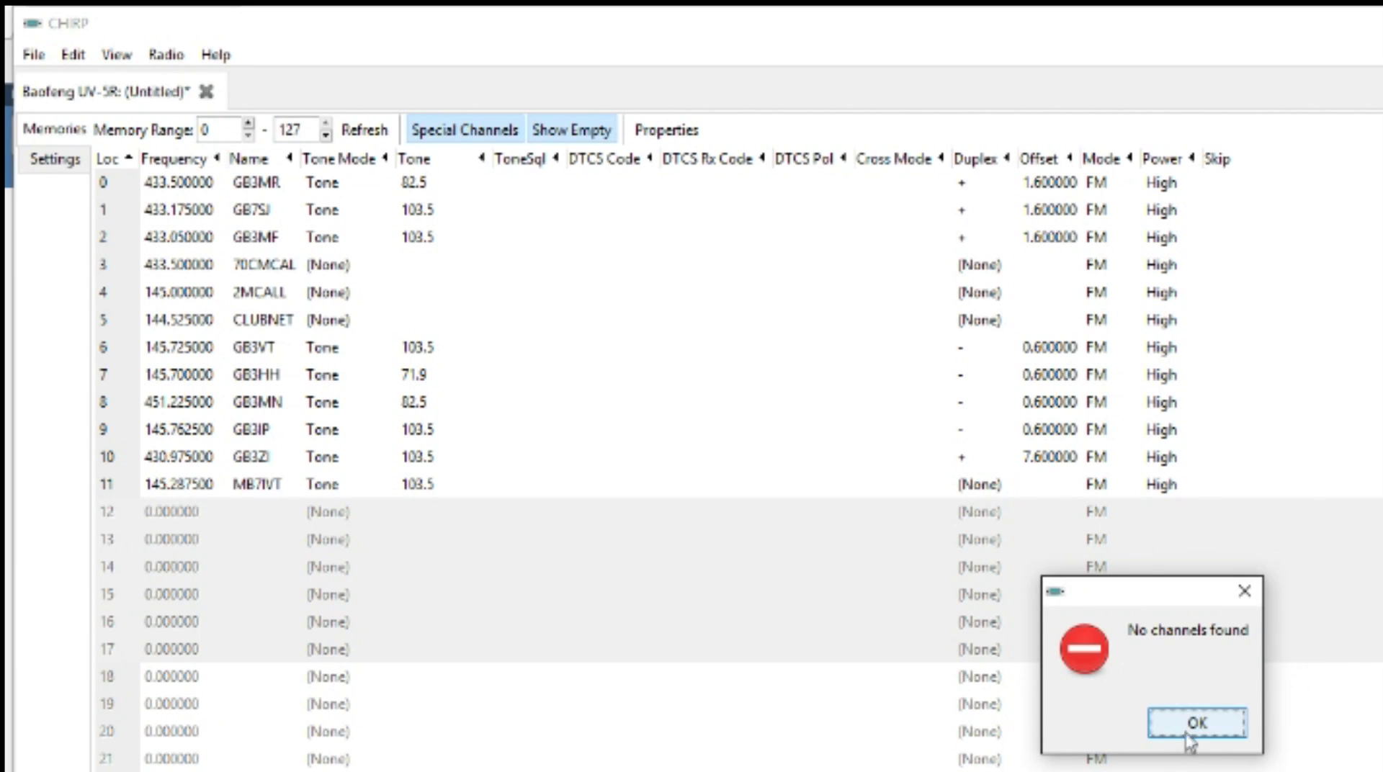
{"action": "left_click", "coordinate": [1189, 728]}
- Turn off the special channels, toggle the empty memories off and on again, and refresh the memory list
{"action": "left_click", "coordinate": [571, 130]}
{"action": "left_click", "coordinate": [468, 128]}
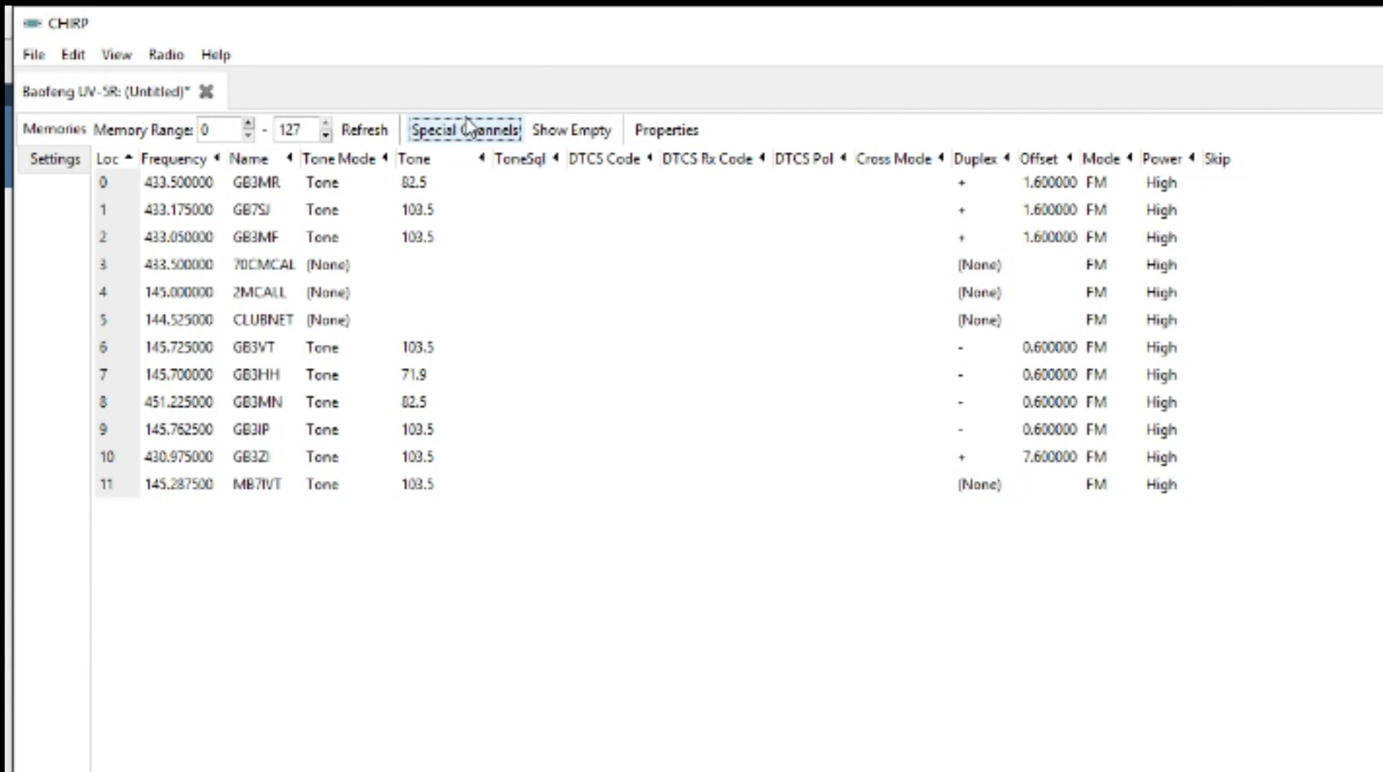
{"action": "left_click", "coordinate": [553, 131]}
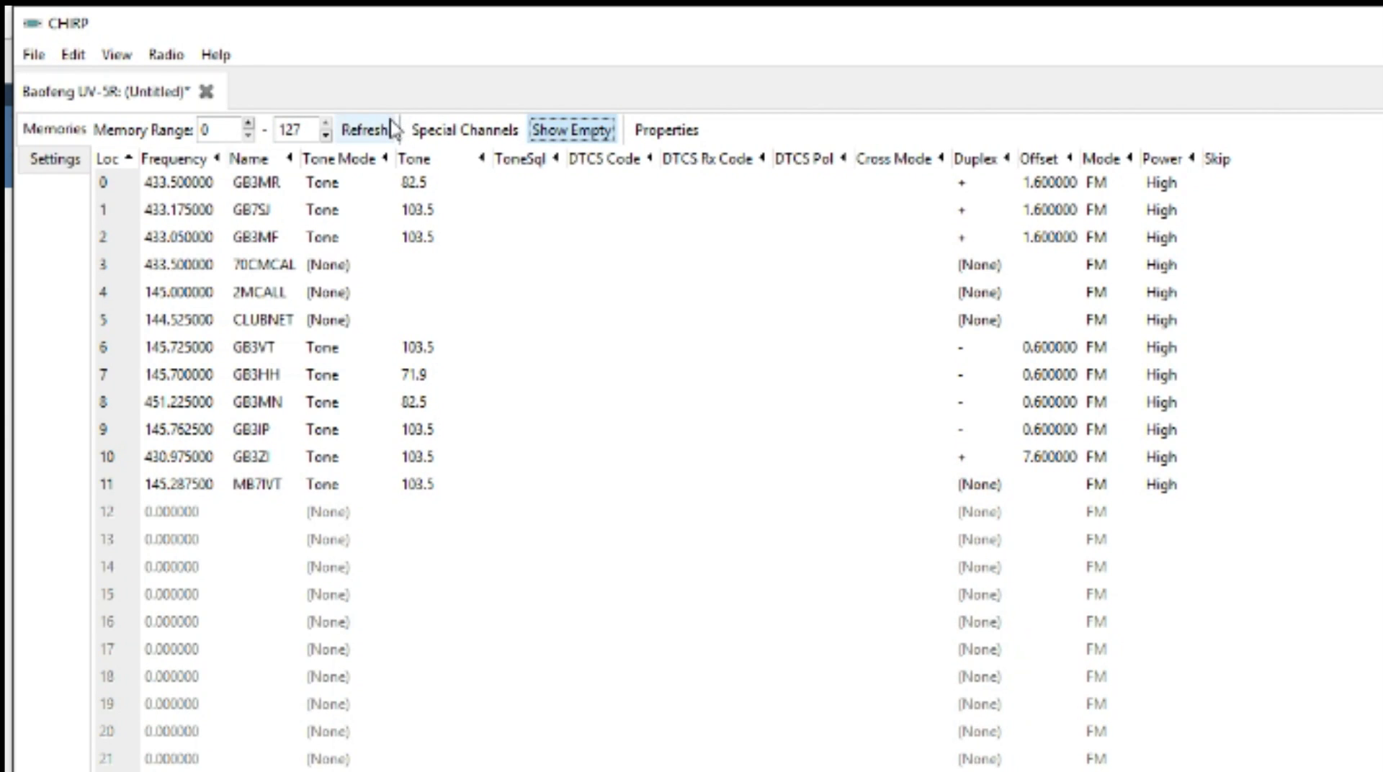
{"action": "left_click", "coordinate": [390, 129]}
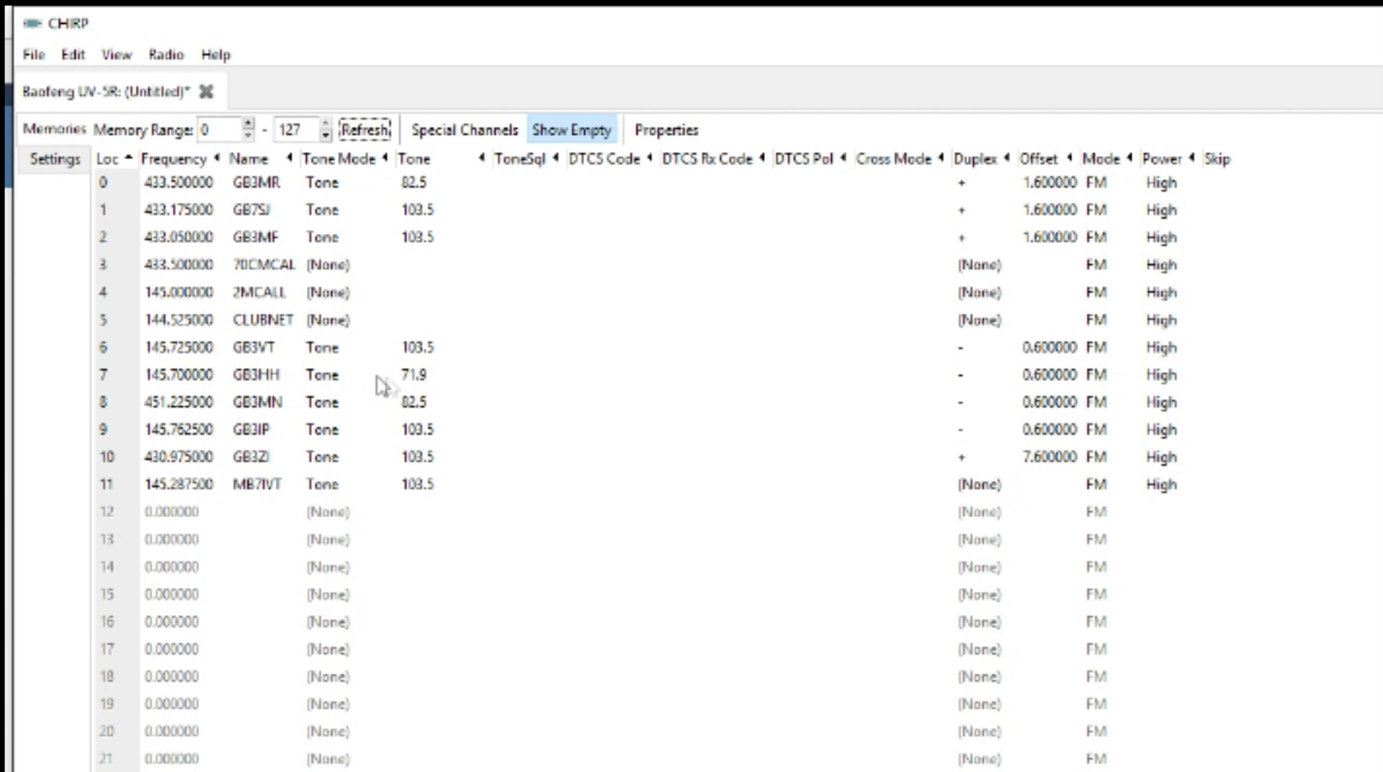
- Start an upload of the edited memories to the Baofeng UV-5R through port COM5
{"action": "left_click", "coordinate": [163, 58]}
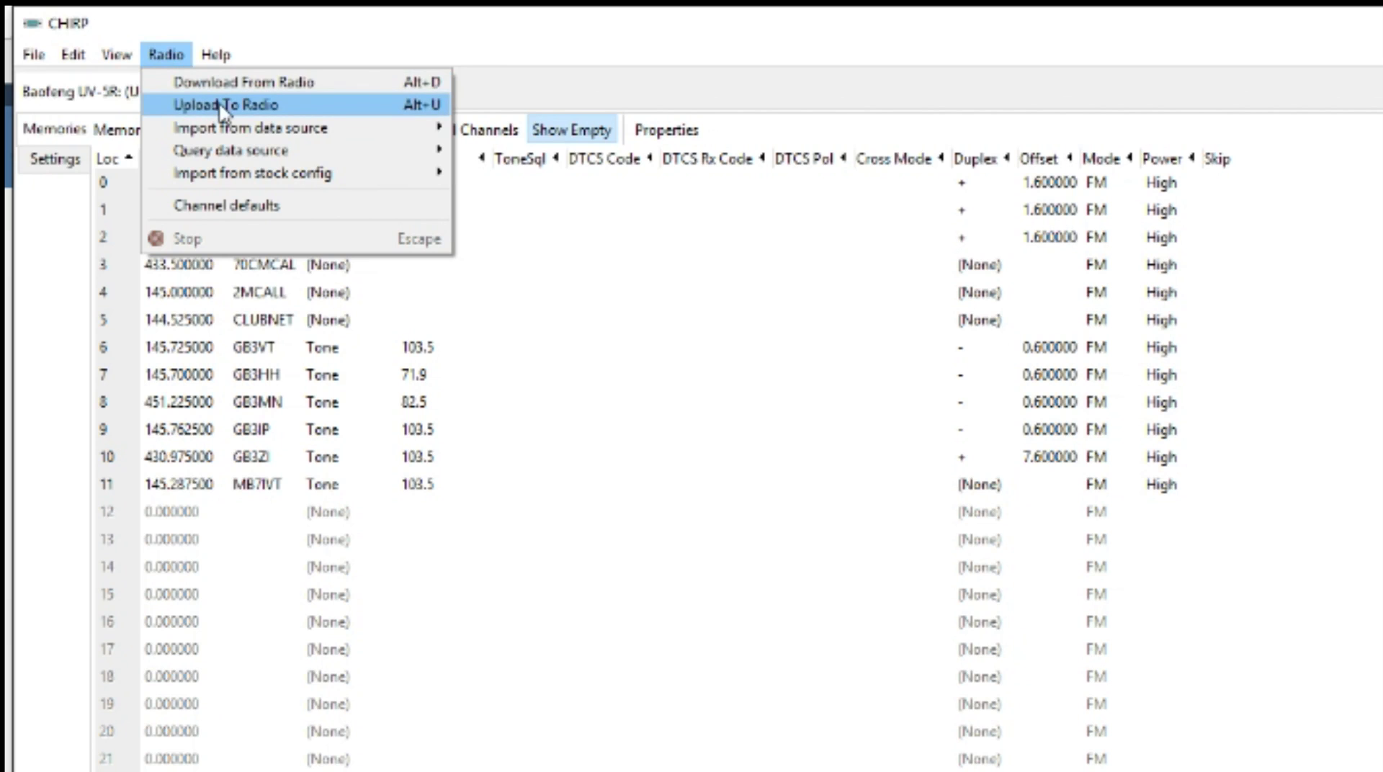
{"action": "left_click", "coordinate": [224, 107]}
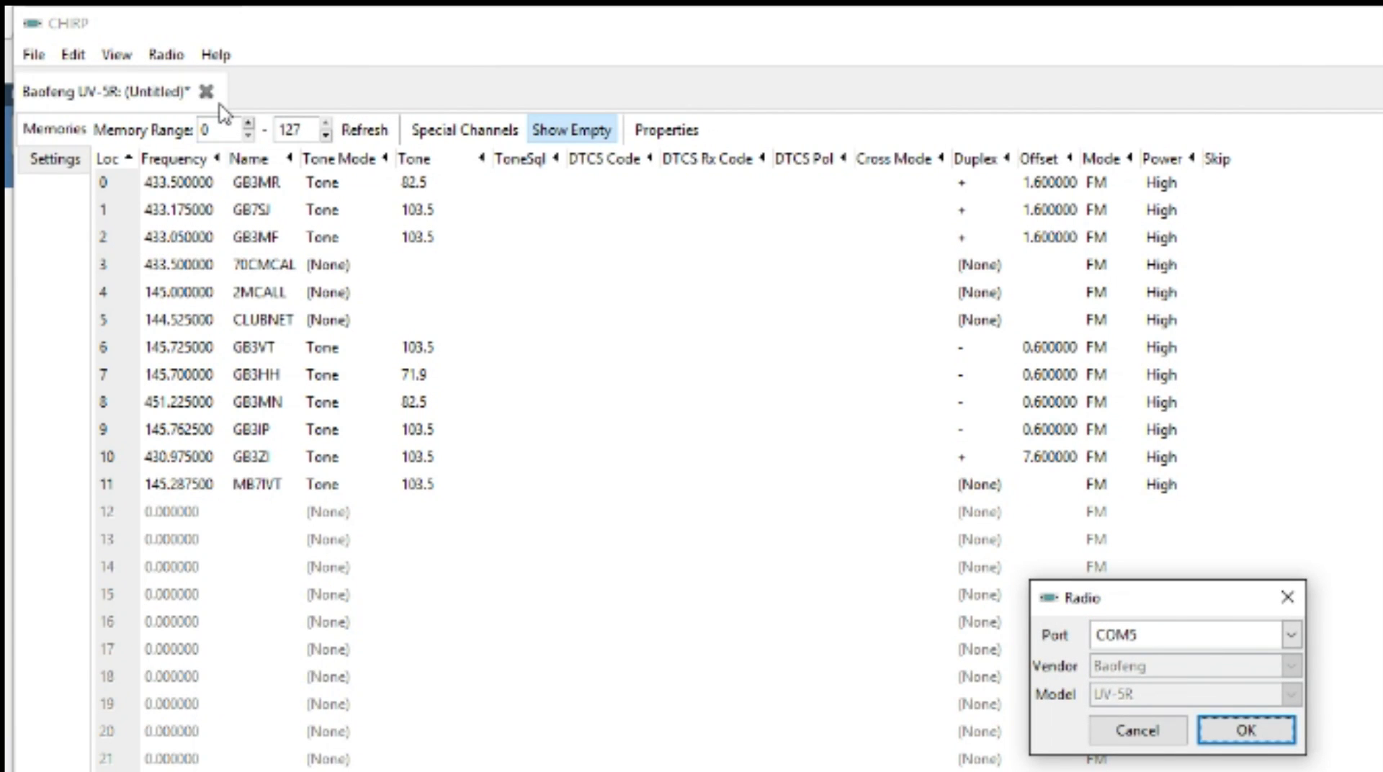
{"action": "left_click_drag", "start_coordinate": [1167, 596], "coordinate": [295, 248]}
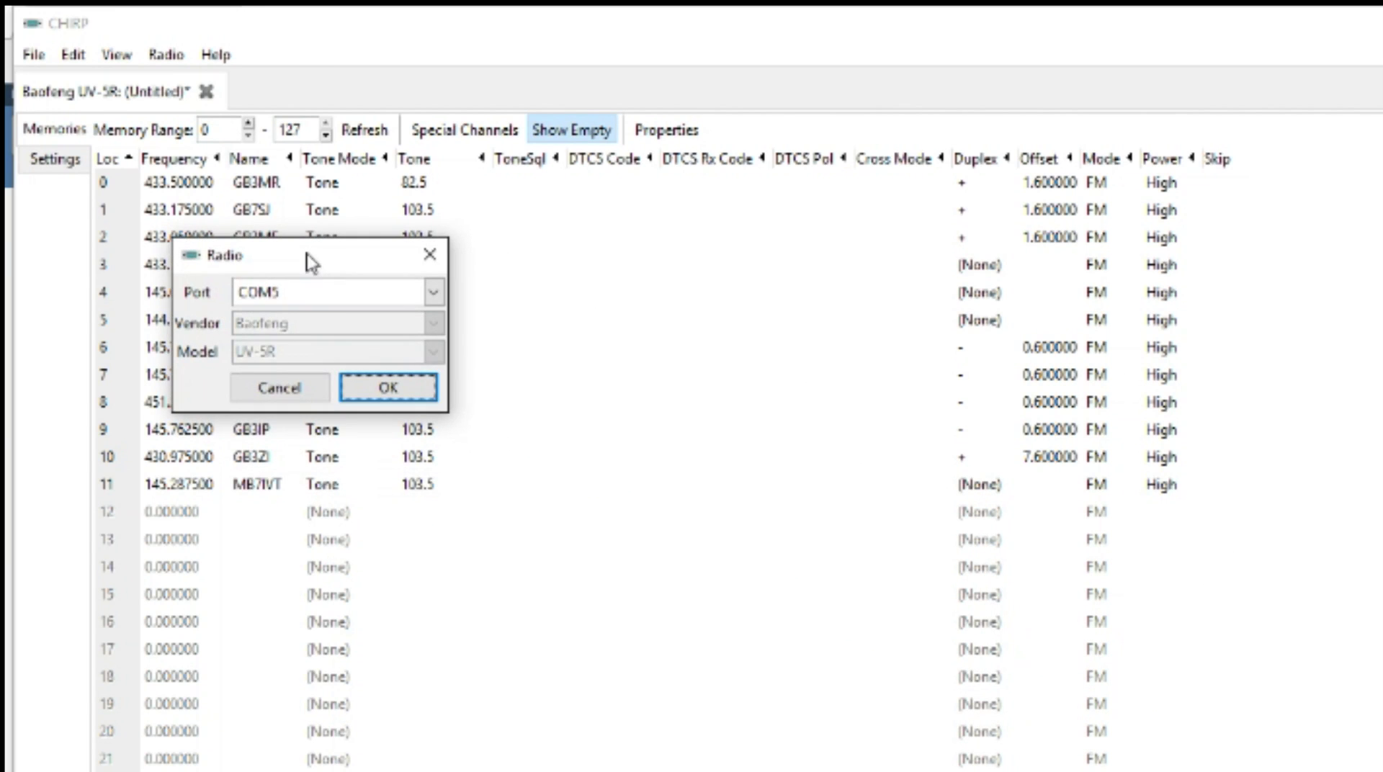
{"action": "left_click", "coordinate": [369, 388]}
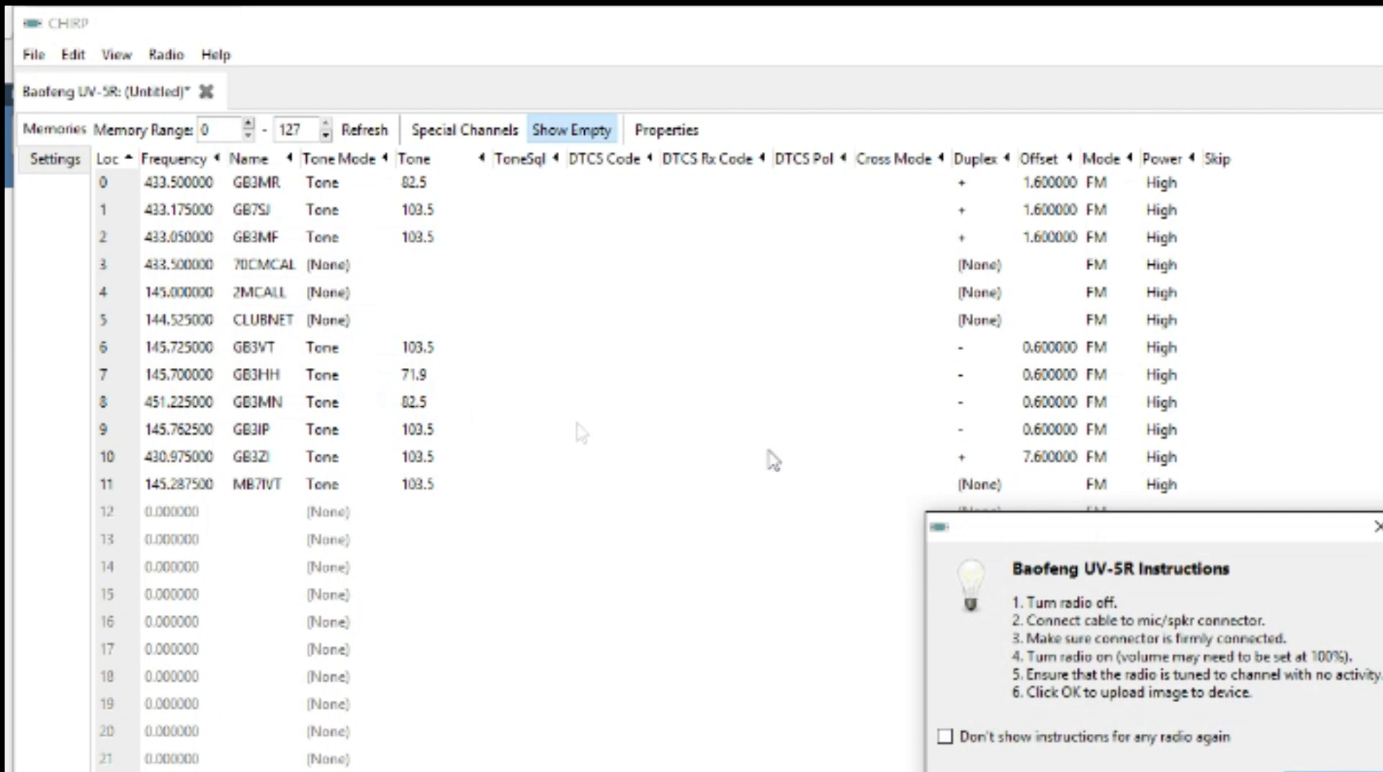
- Accept the Baofeng UV-5R upload instructions and proceed with the experimental driver to clone the memories to the radio
{"action": "left_click_drag", "start_coordinate": [1050, 521], "coordinate": [242, 164]}
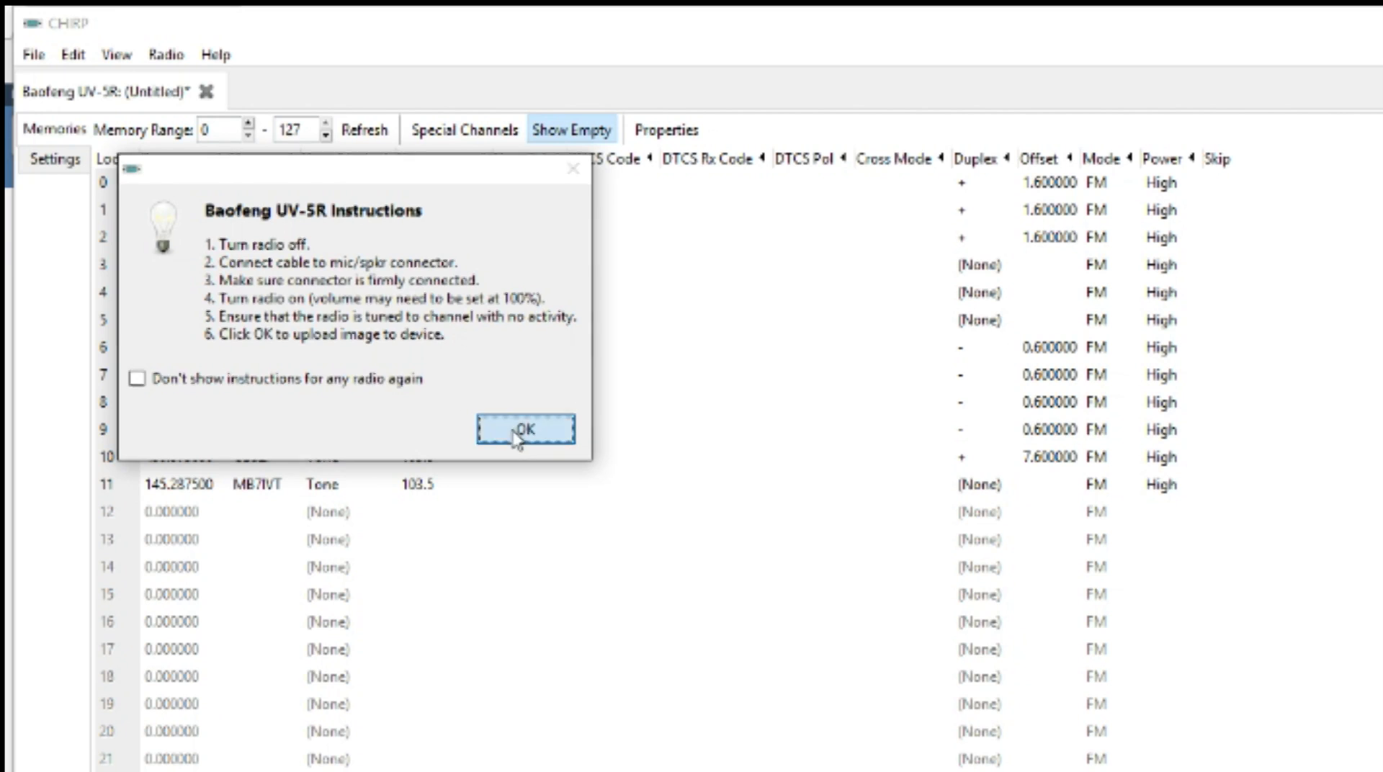
{"action": "left_click", "coordinate": [518, 431]}
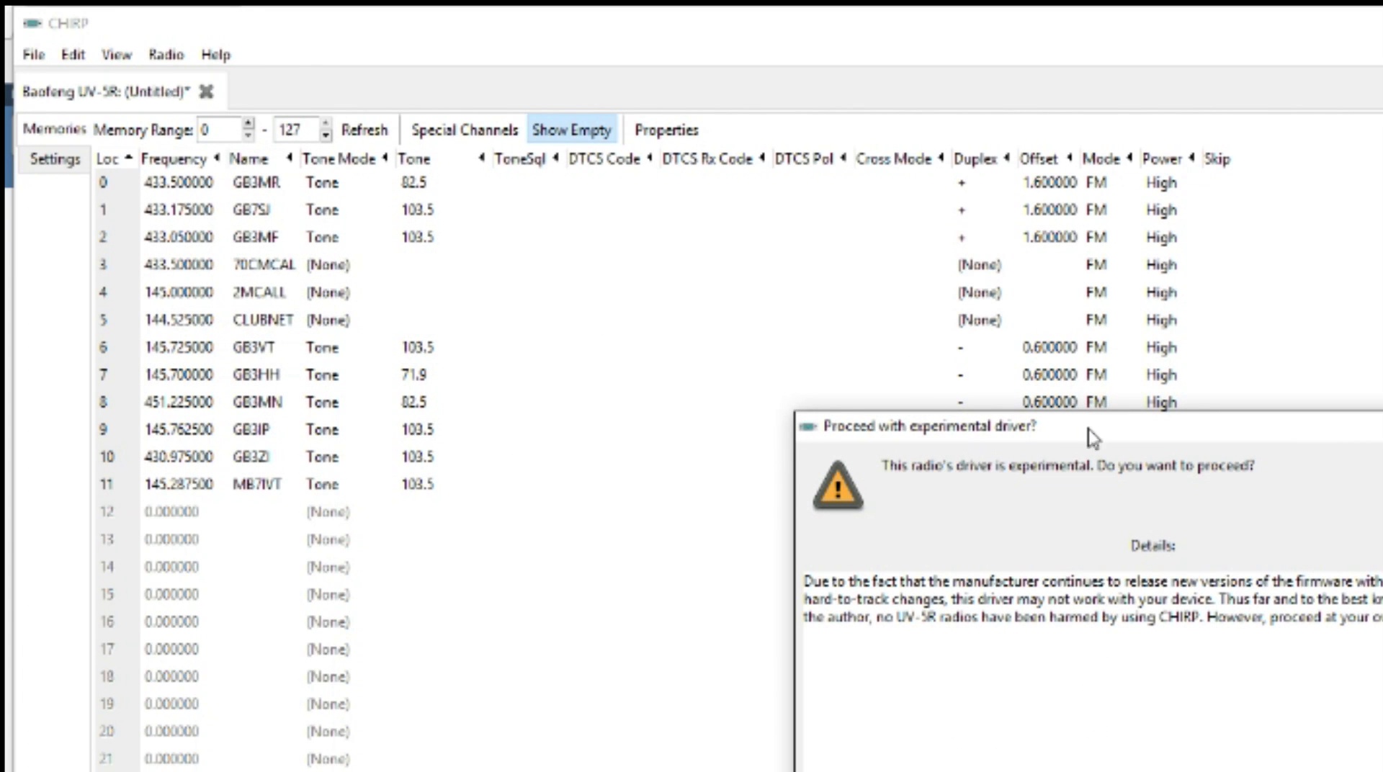
{"action": "left_click_drag", "start_coordinate": [1089, 430], "coordinate": [376, 208]}
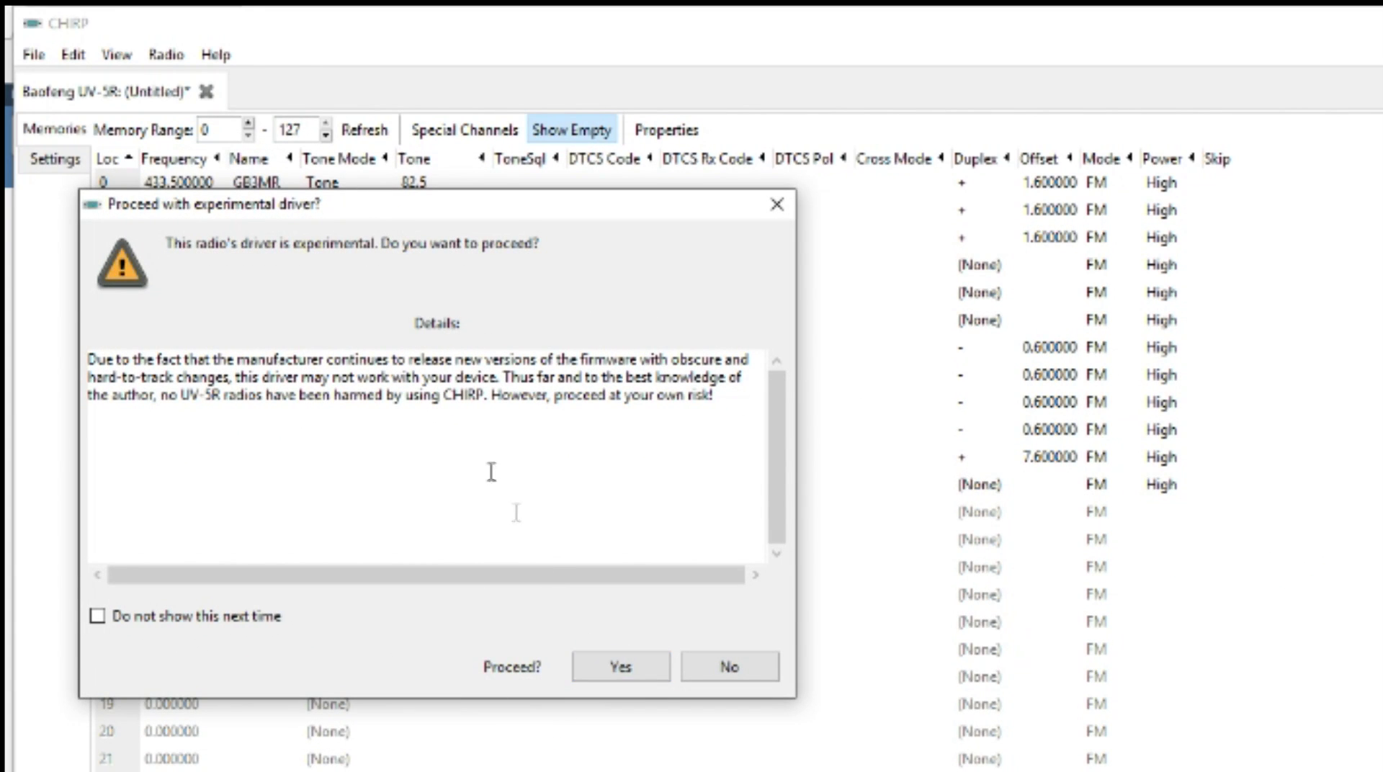
{"action": "left_click", "coordinate": [645, 668]}
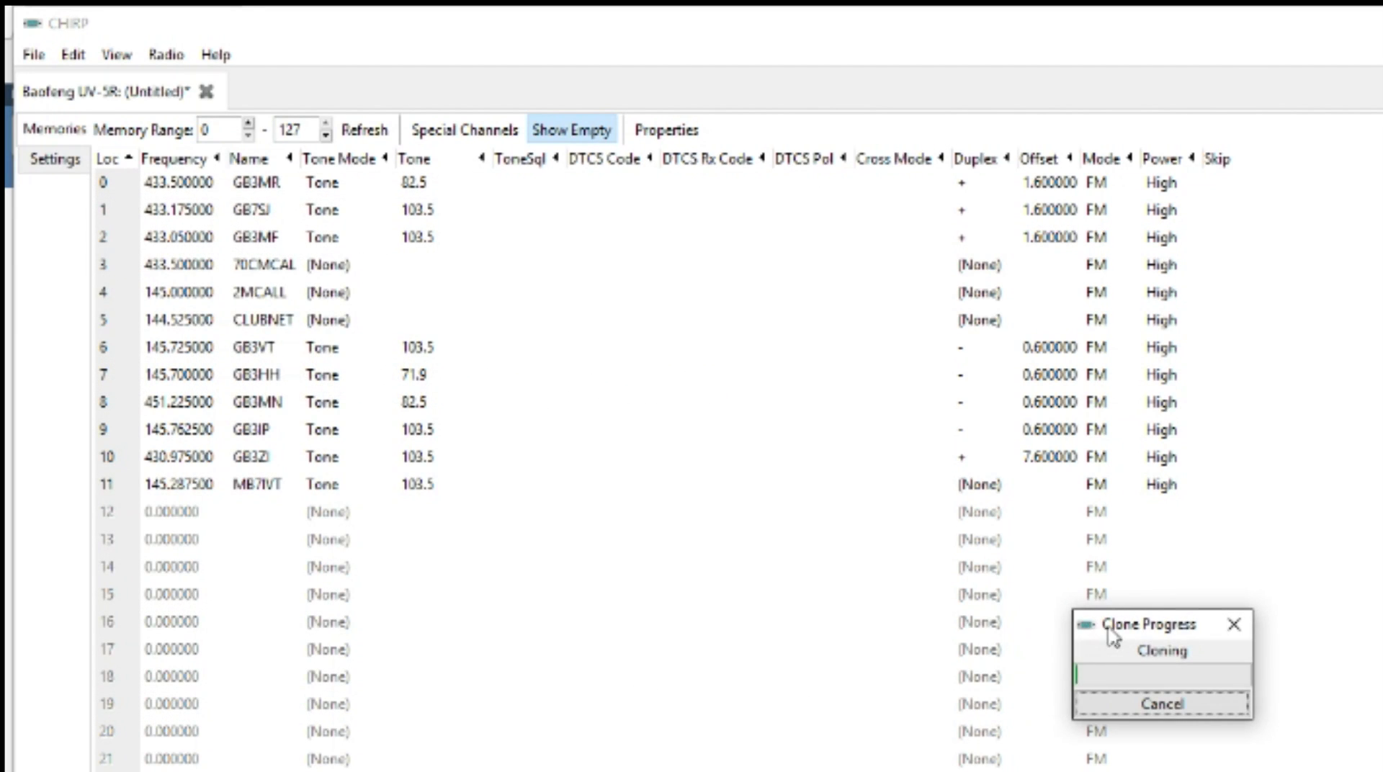
{"action": "left_click_drag", "start_coordinate": [1113, 635], "coordinate": [262, 328]}
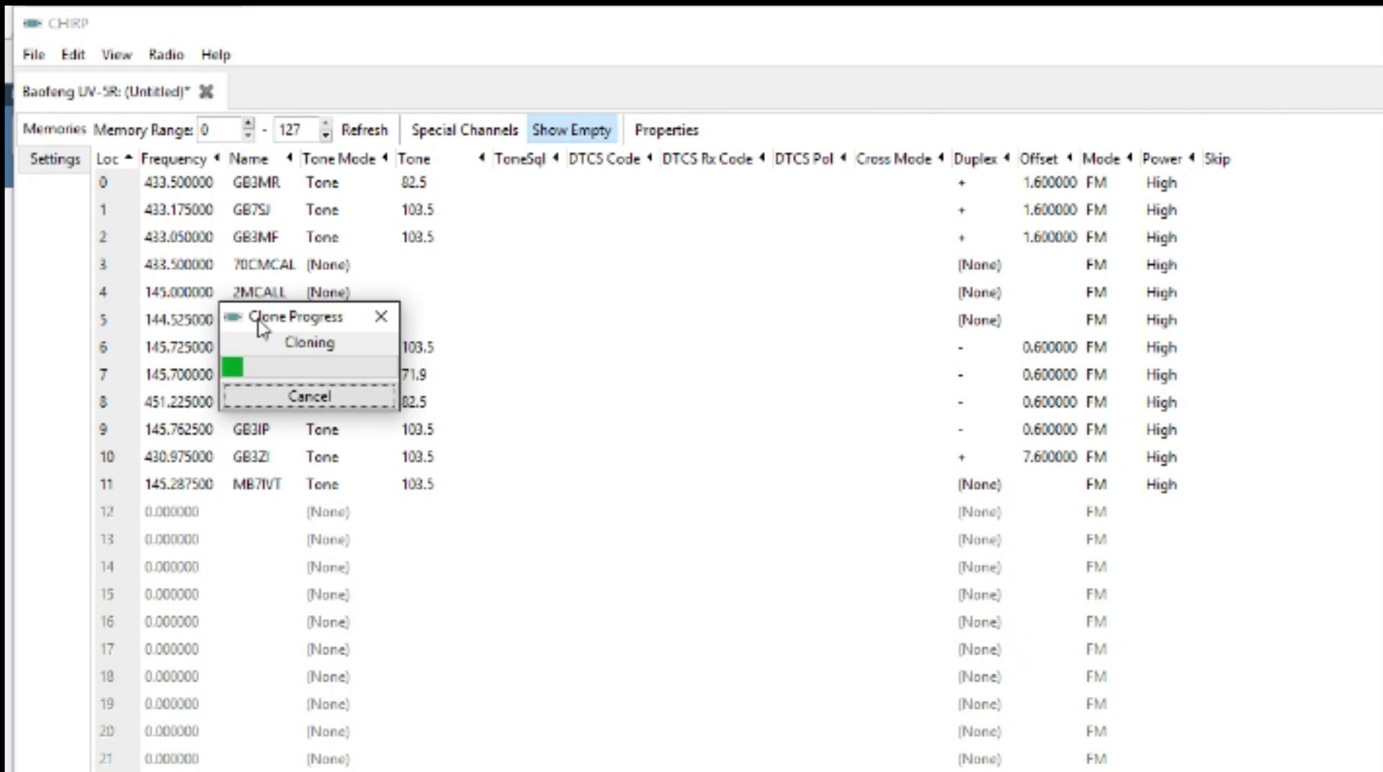